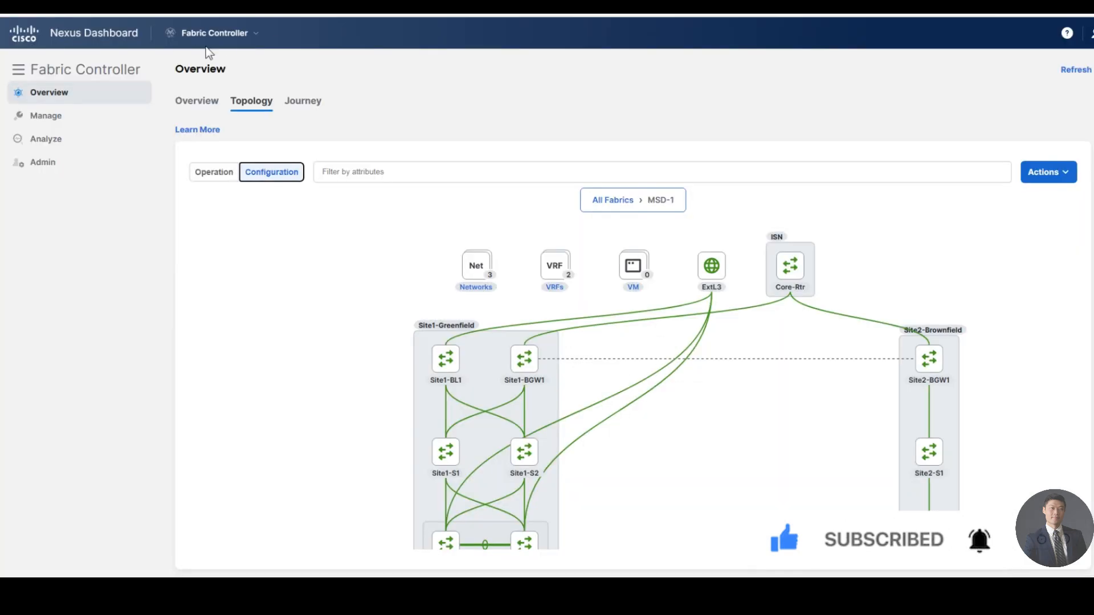
- Open the fabric overview of Site1-Greenfield from the managed fabrics list
{"action": "left_click", "coordinate": [216, 35]}
{"action": "mouse_move", "coordinate": [32, 120]}
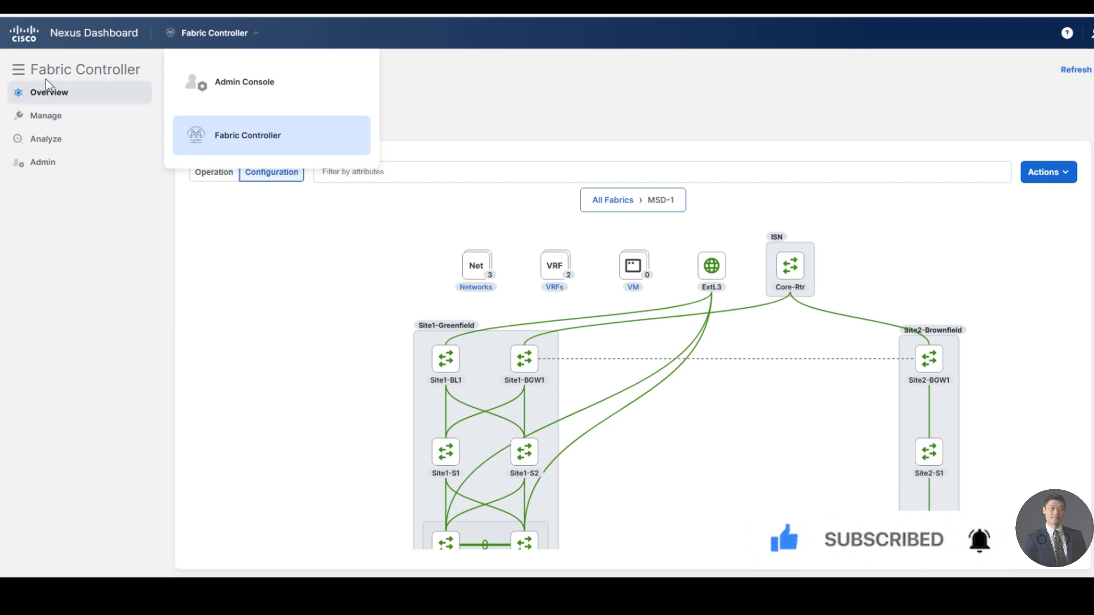
{"action": "scroll", "coordinate": [561, 497], "scroll_direction": "down", "scroll_amount": 3}
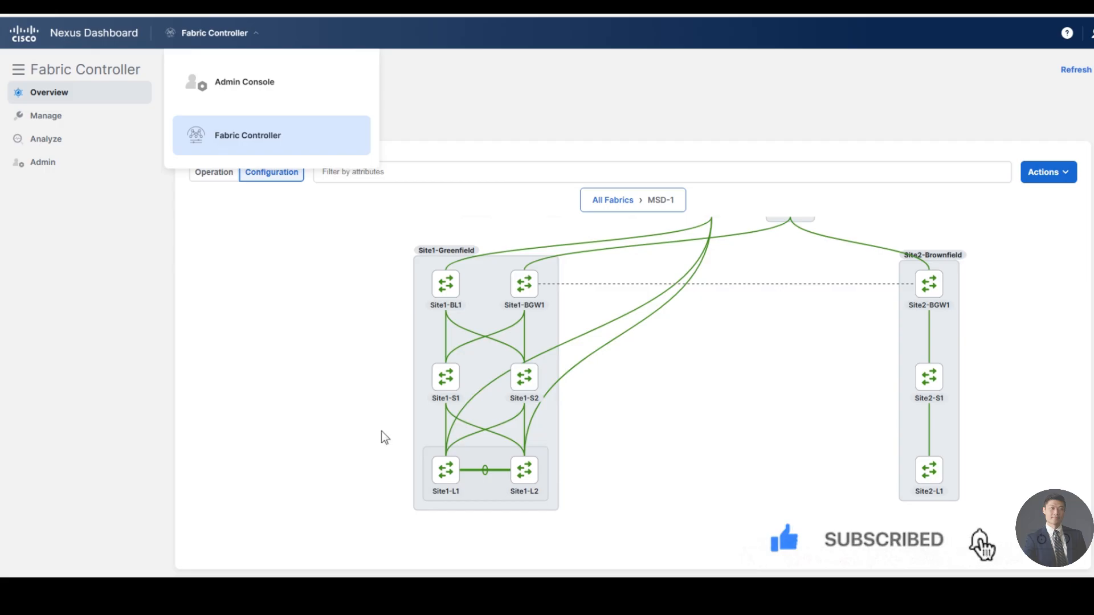
{"action": "left_click", "coordinate": [46, 115]}
{"action": "left_click", "coordinate": [184, 143]}
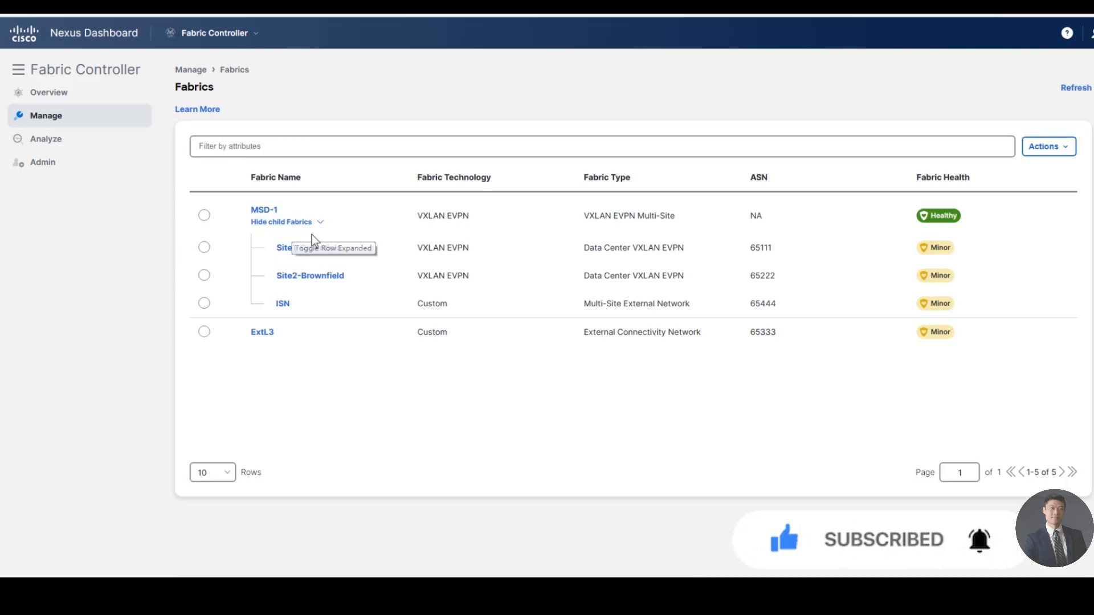
{"action": "left_click", "coordinate": [311, 249]}
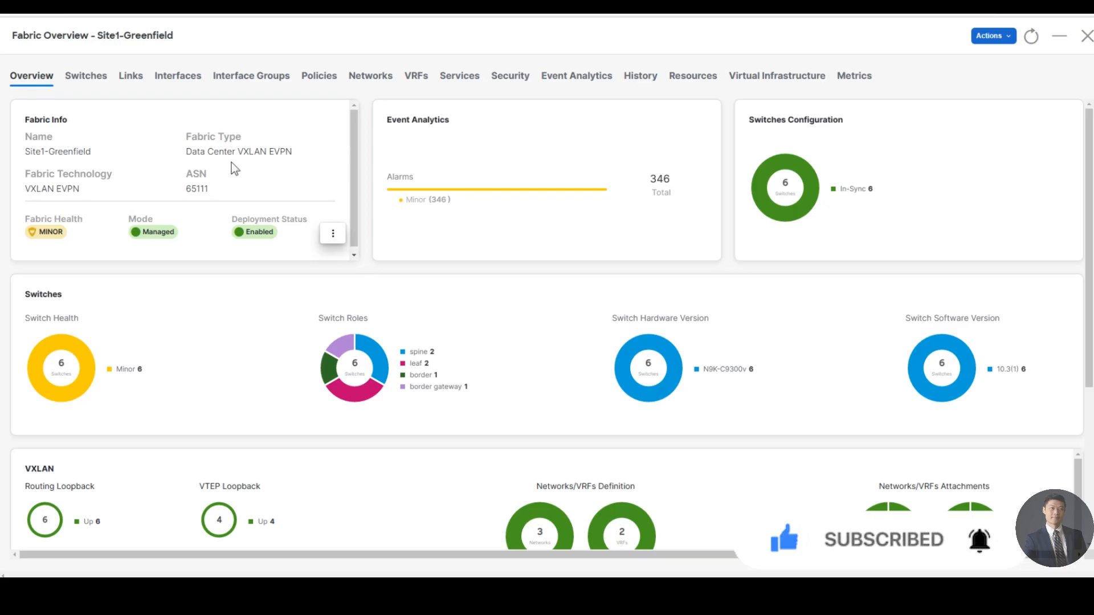
- Start creating a fabric interface of type virtual Port Channel (vPC) for the pair Site1-L1---Site1-L2
{"action": "left_click", "coordinate": [170, 83]}
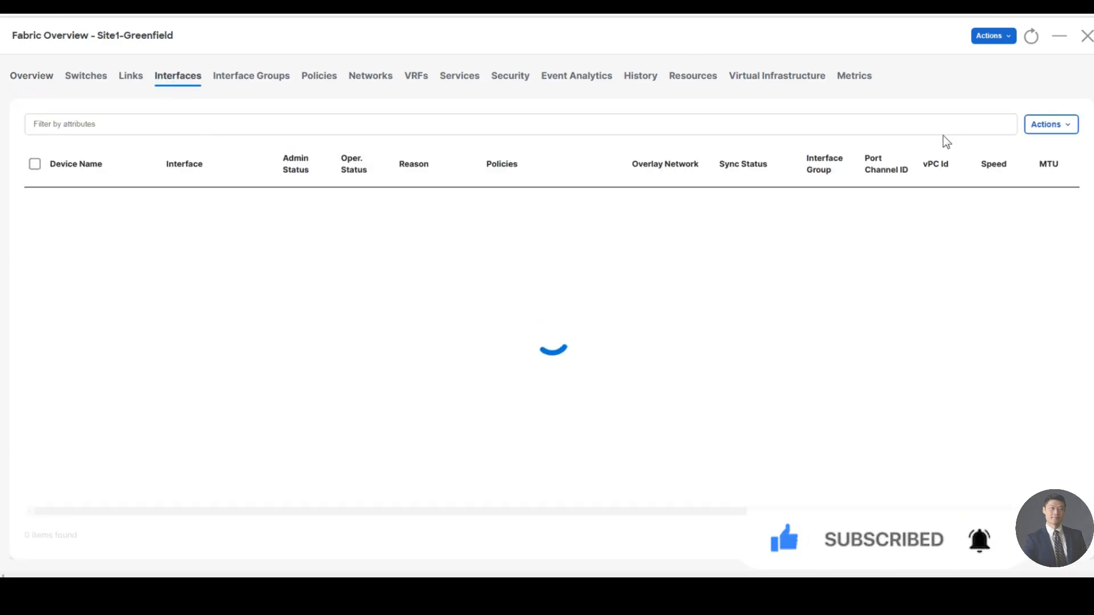
{"action": "left_click", "coordinate": [1057, 130]}
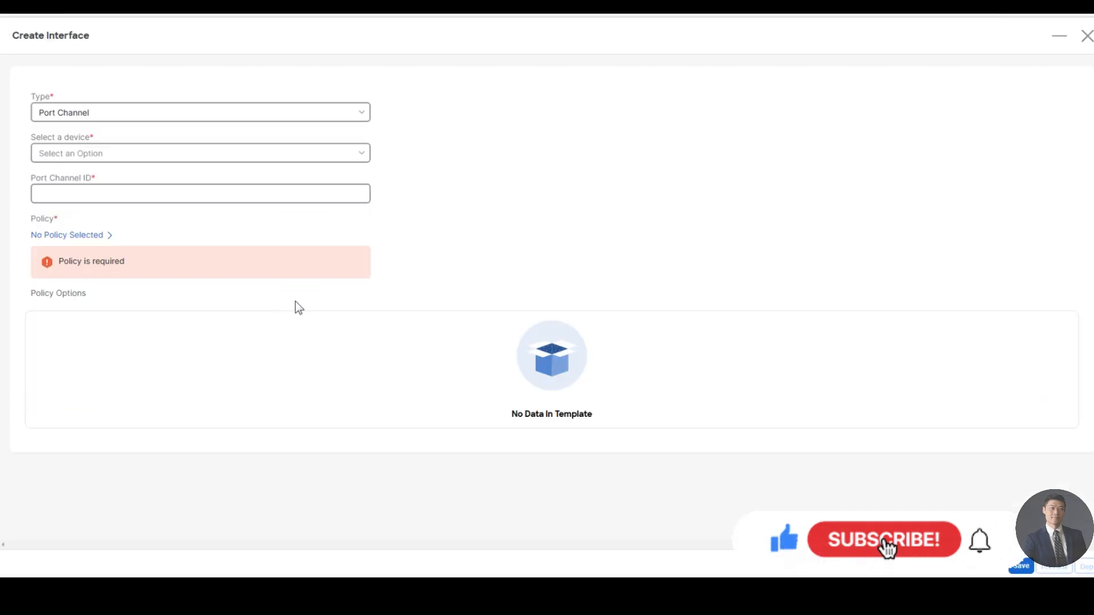
{"action": "left_click", "coordinate": [104, 120]}
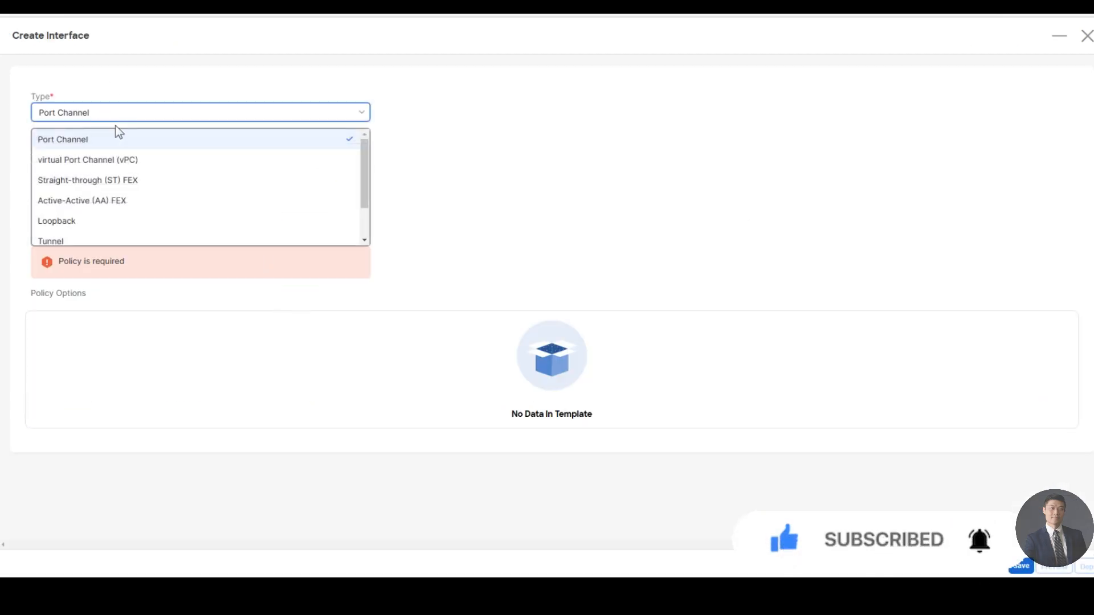
{"action": "left_click", "coordinate": [132, 160]}
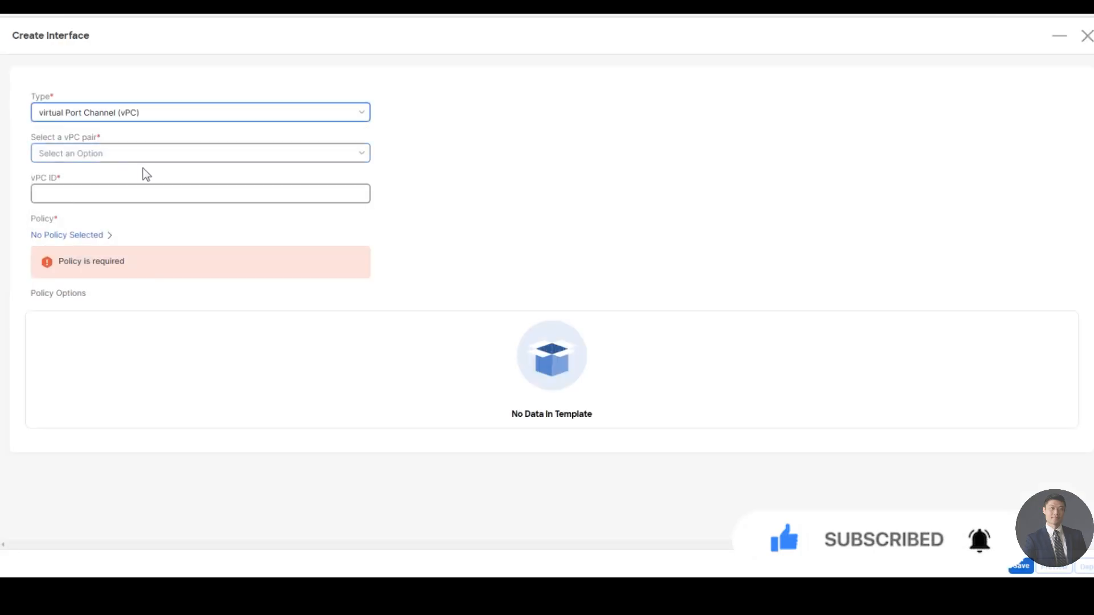
{"action": "left_click", "coordinate": [91, 154]}
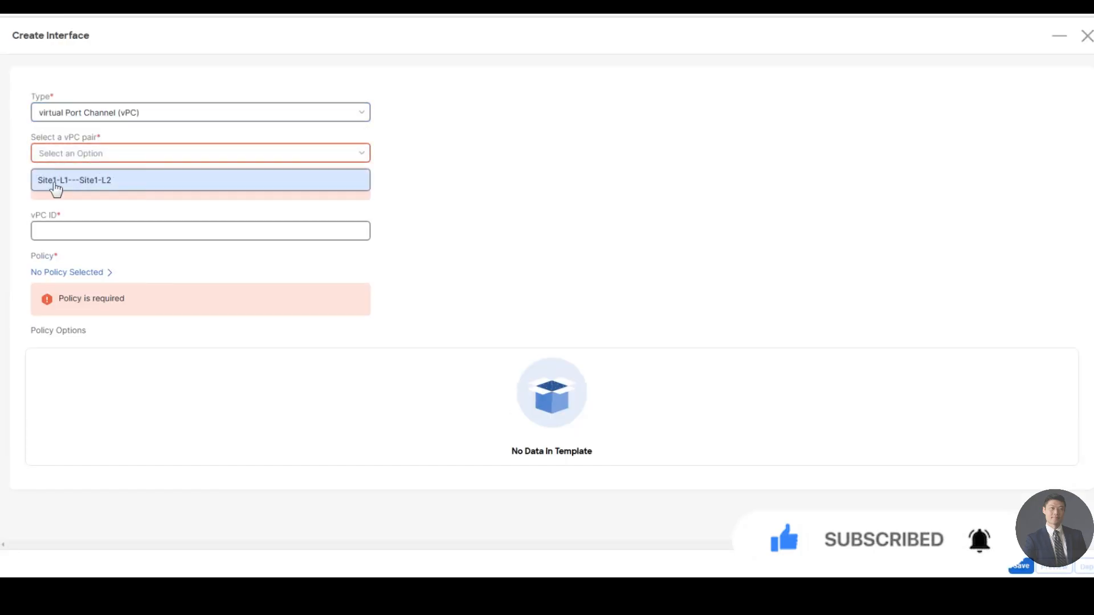
{"action": "left_click", "coordinate": [88, 183]}
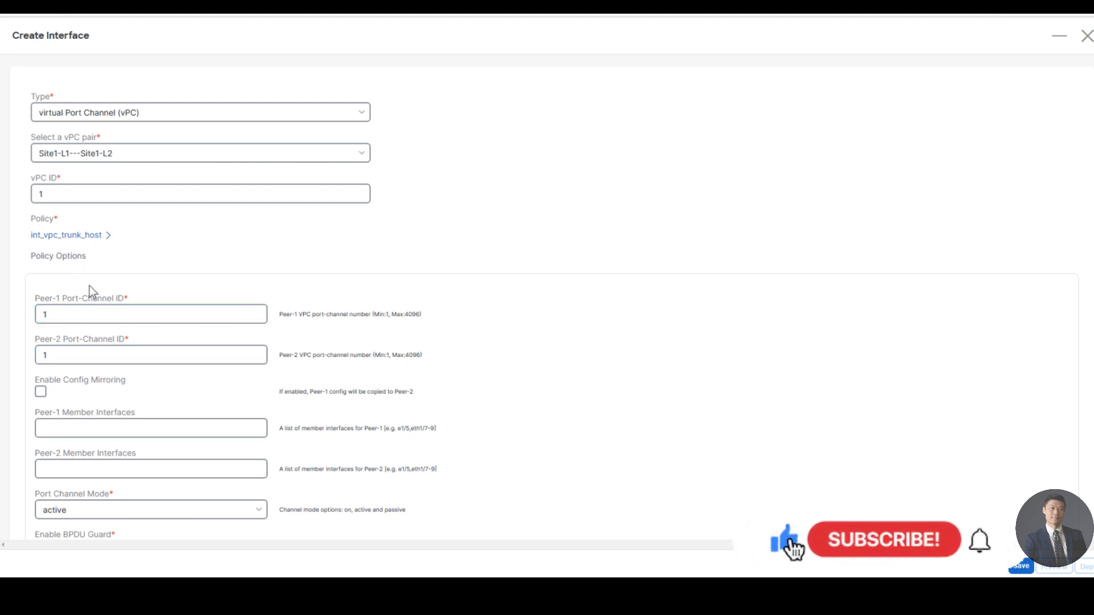
- Set the Peer-1 and Peer-2 member interfaces to eth1/6, tracing the leaf links to Ext-Rtr on the topology web capture
{"action": "scroll", "coordinate": [90, 291], "scroll_direction": "down", "scroll_amount": 1}
{"action": "left_click", "coordinate": [103, 410]}
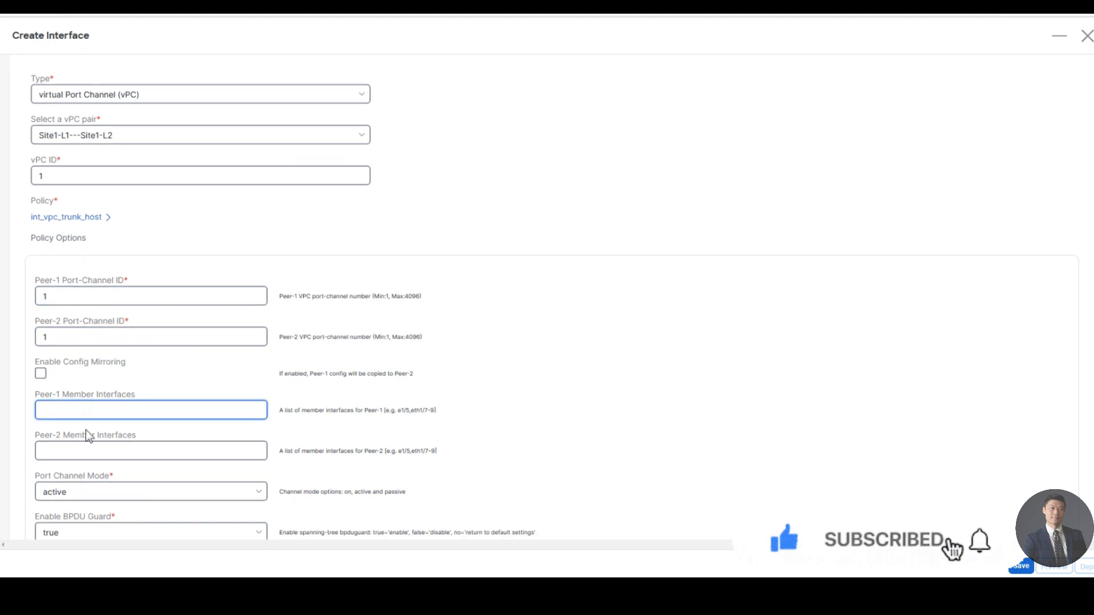
{"action": "type", "text": "eth1/6"}
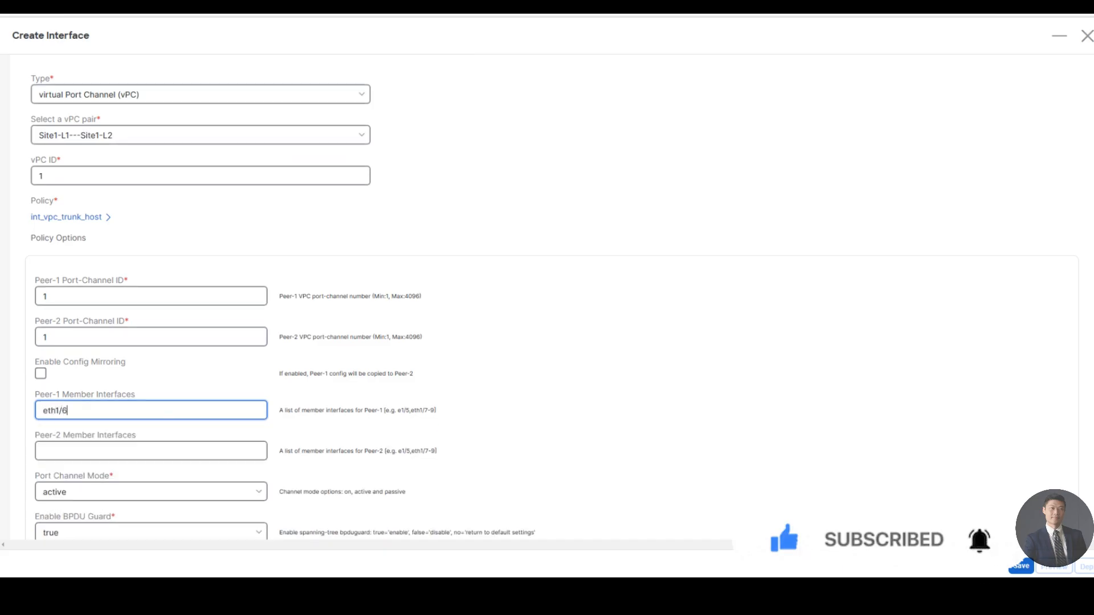
{"action": "scroll", "coordinate": [282, 301], "scroll_direction": "down", "scroll_amount": 1}
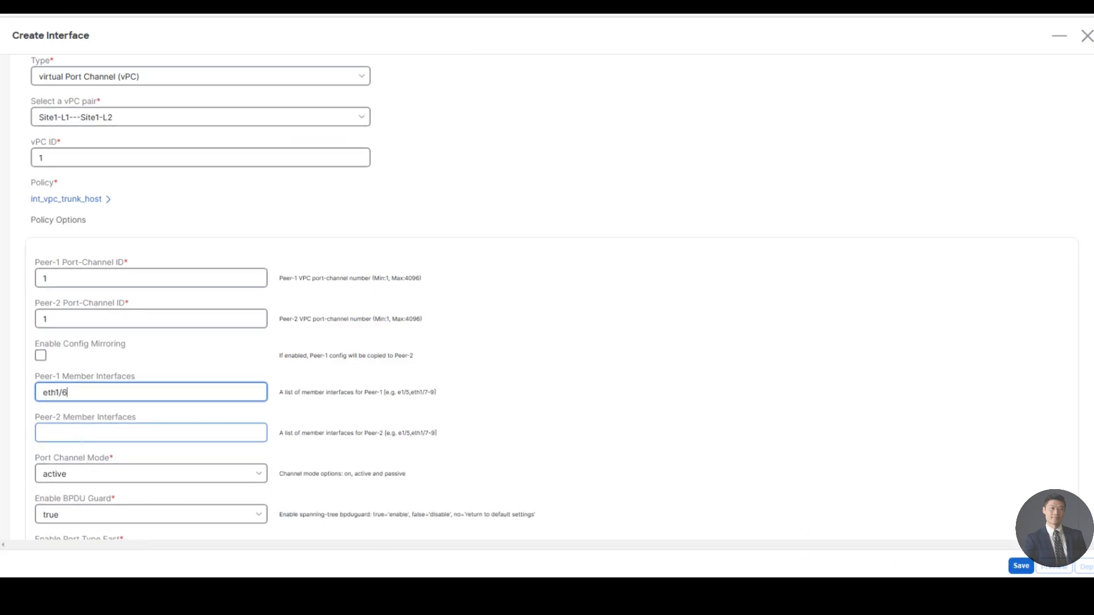
{"action": "left_click", "coordinate": [83, 434]}
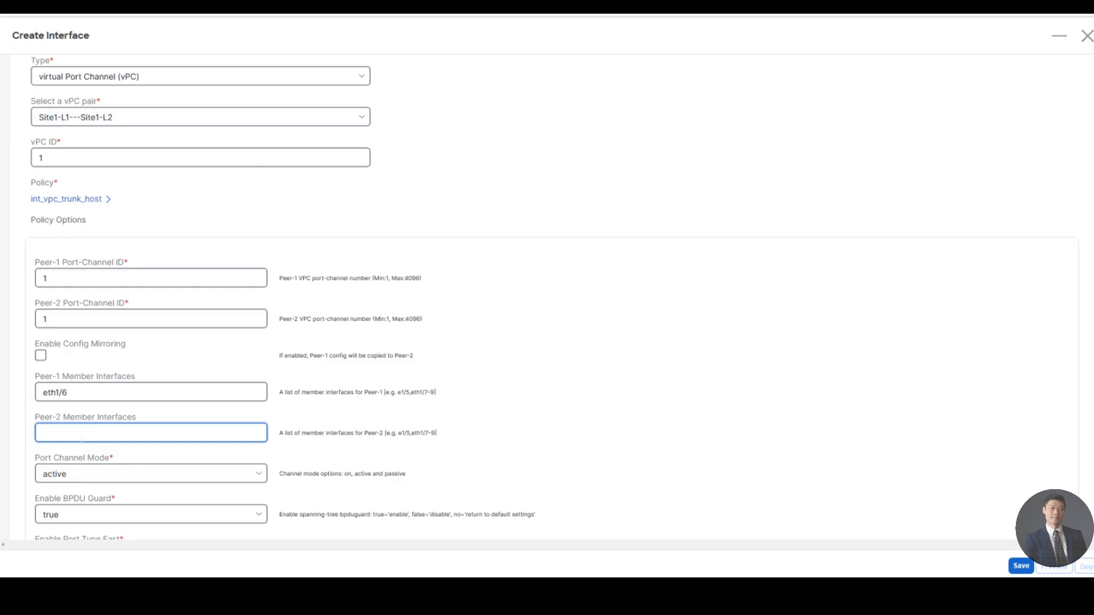
{"action": "type", "text": "eth1"}
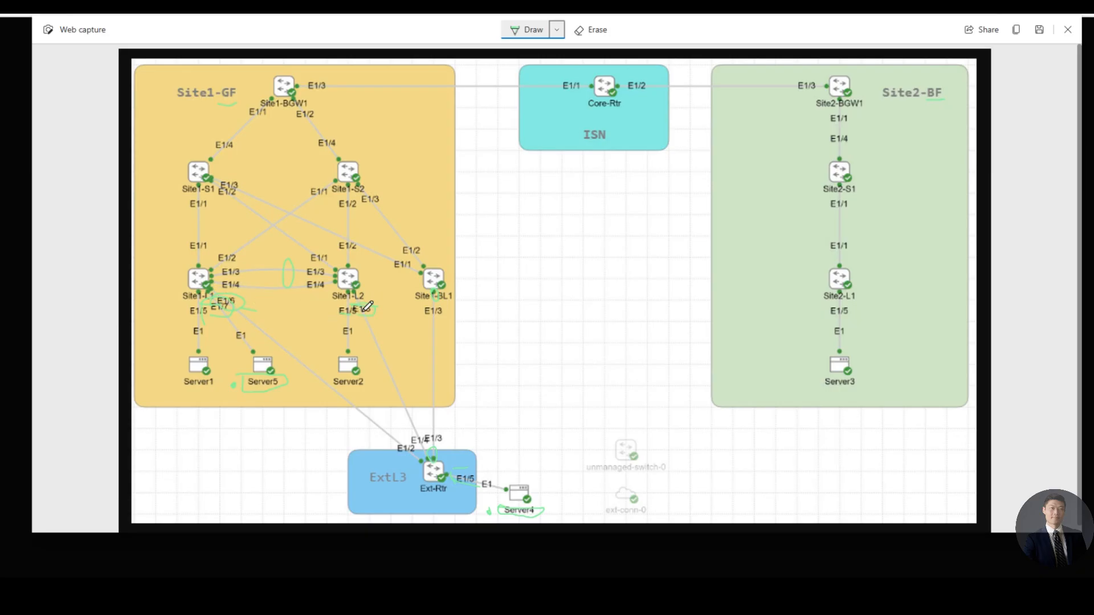
{"action": "left_click_drag", "start_coordinate": [382, 352], "coordinate": [424, 460]}
{"action": "left_click_drag", "start_coordinate": [339, 386], "coordinate": [430, 463]}
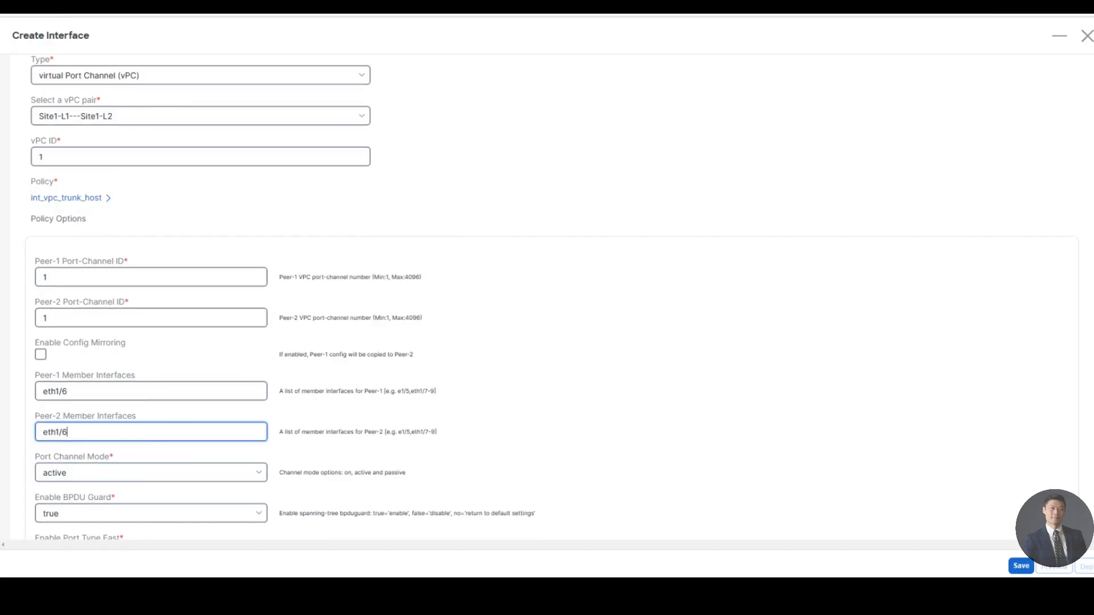
- Set Enable BPDU Guard to false and turn off Enable Port Type Fast for the vPC interface
{"action": "scroll", "coordinate": [74, 459], "scroll_direction": "down", "scroll_amount": 2}
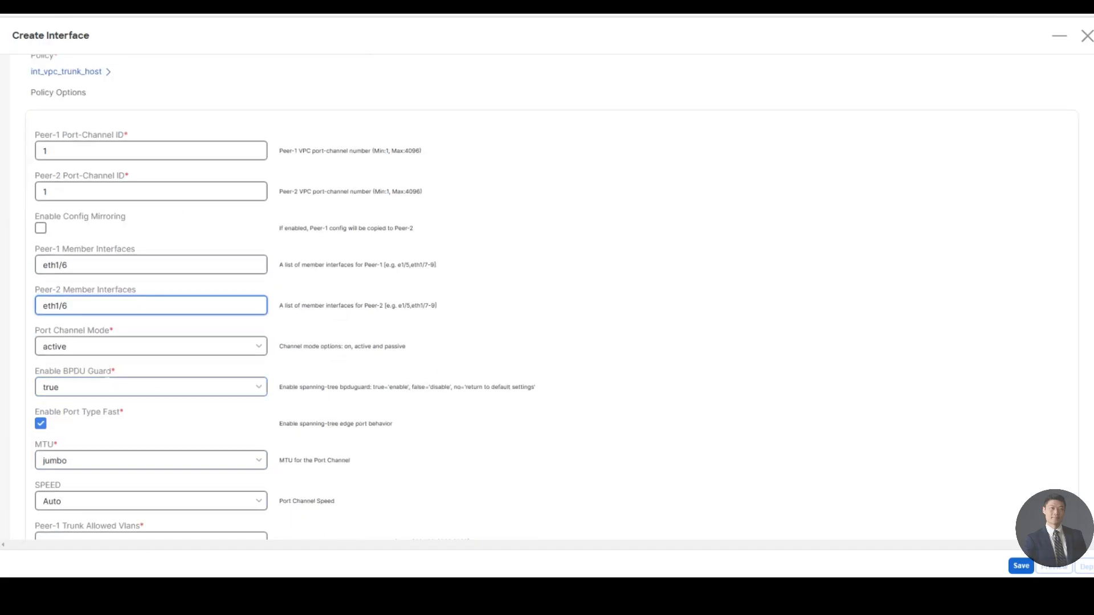
{"action": "left_click", "coordinate": [80, 391]}
{"action": "left_click", "coordinate": [62, 433]}
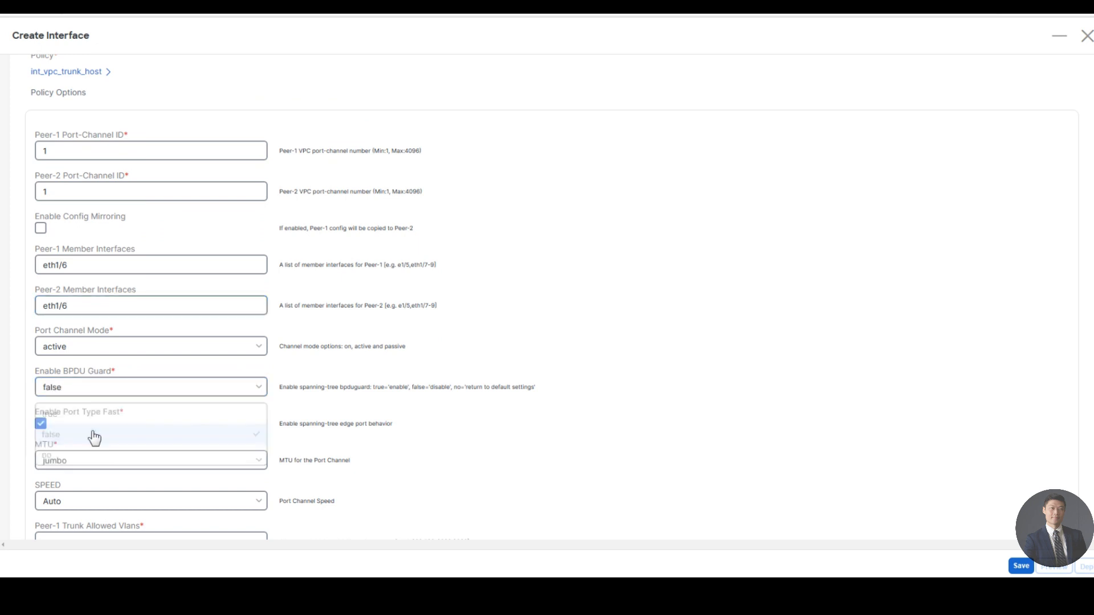
{"action": "scroll", "coordinate": [139, 427], "scroll_direction": "down", "scroll_amount": 2}
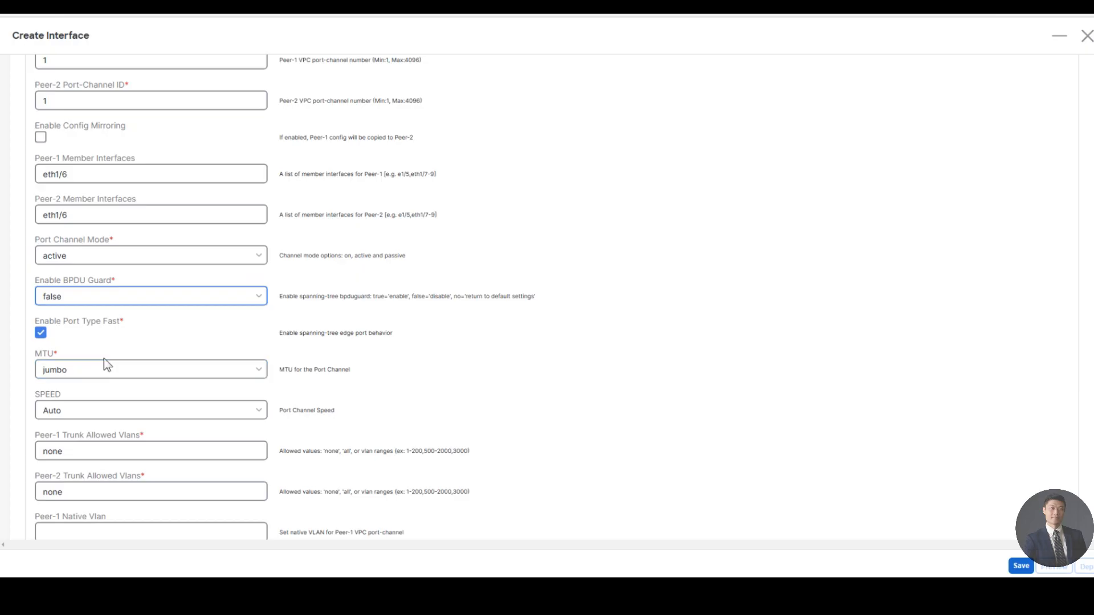
{"action": "left_click", "coordinate": [41, 334]}
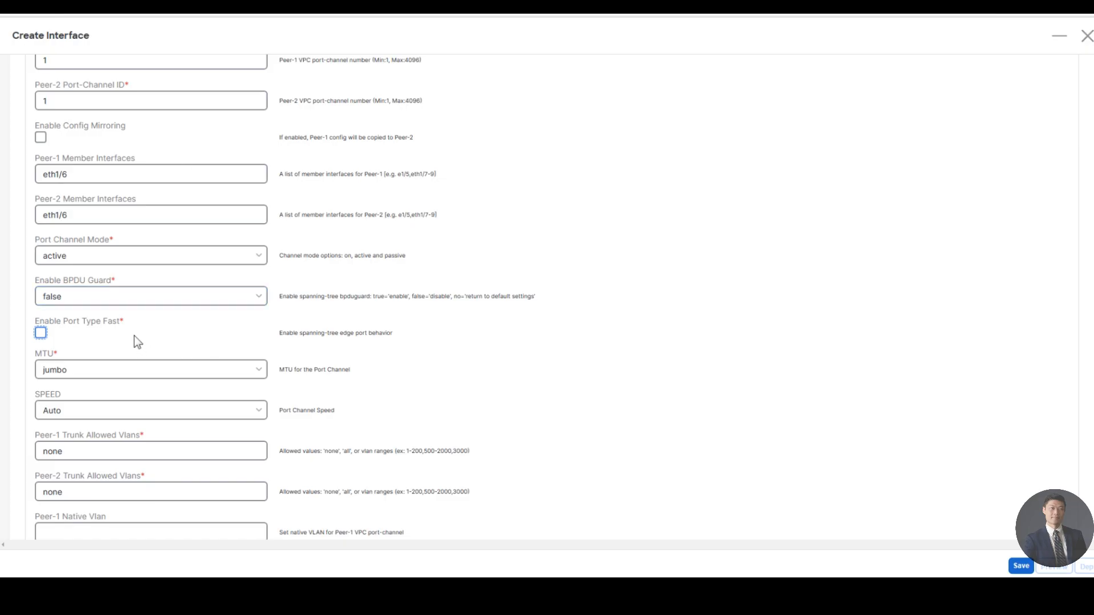
- Set the Peer-1 and Peer-2 trunk allowed VLANs to 20
{"action": "scroll", "coordinate": [139, 358], "scroll_direction": "down", "scroll_amount": 5}
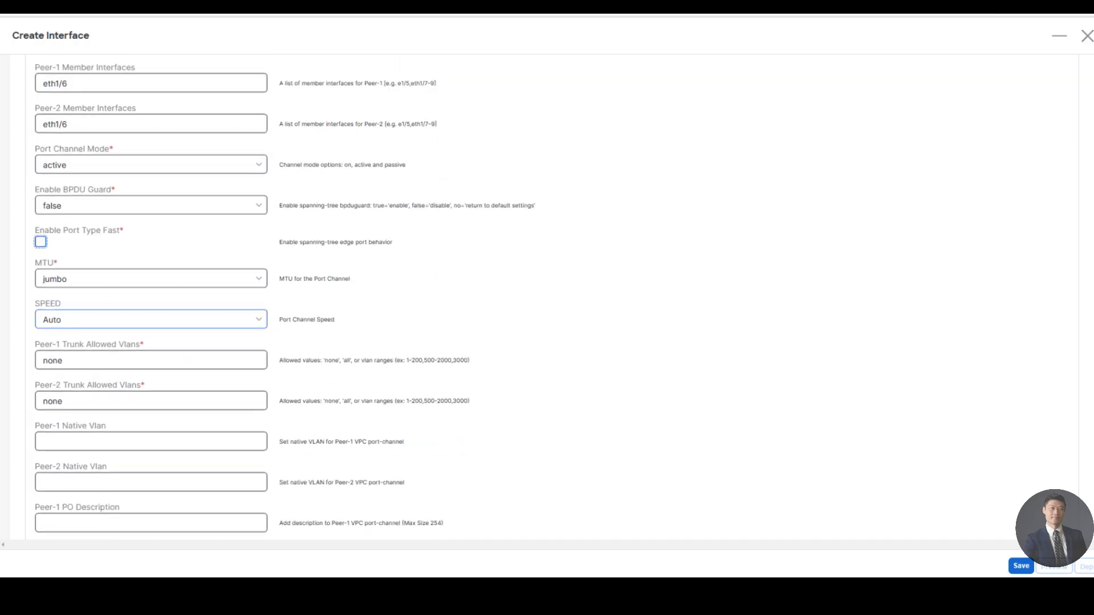
{"action": "scroll", "coordinate": [129, 342], "scroll_direction": "down", "scroll_amount": 8}
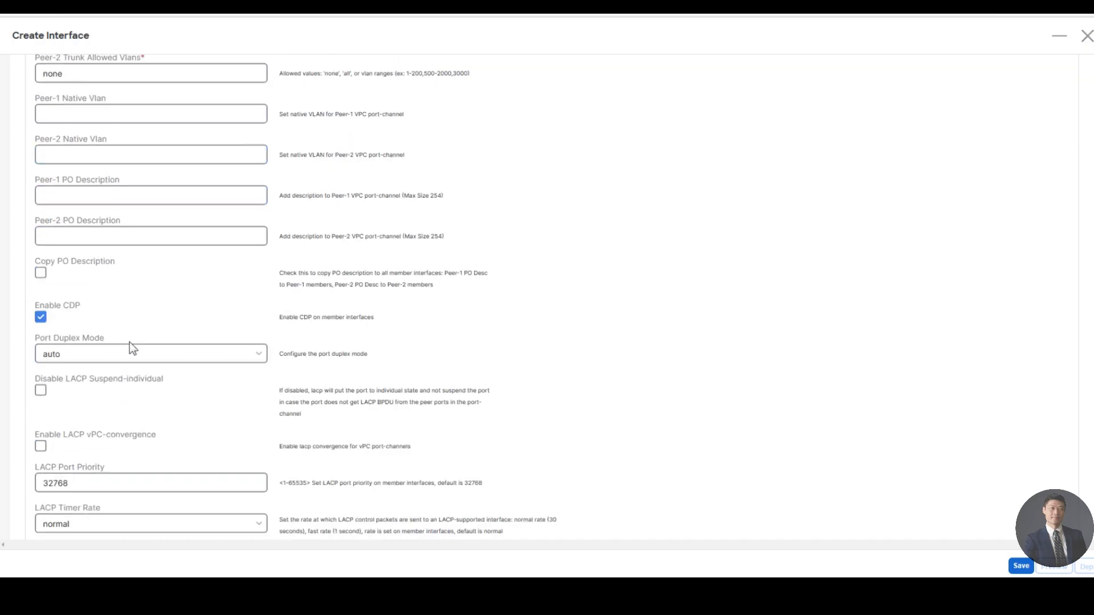
{"action": "scroll", "coordinate": [144, 379], "scroll_direction": "up", "scroll_amount": 5}
{"action": "scroll", "coordinate": [143, 376], "scroll_direction": "up", "scroll_amount": 4}
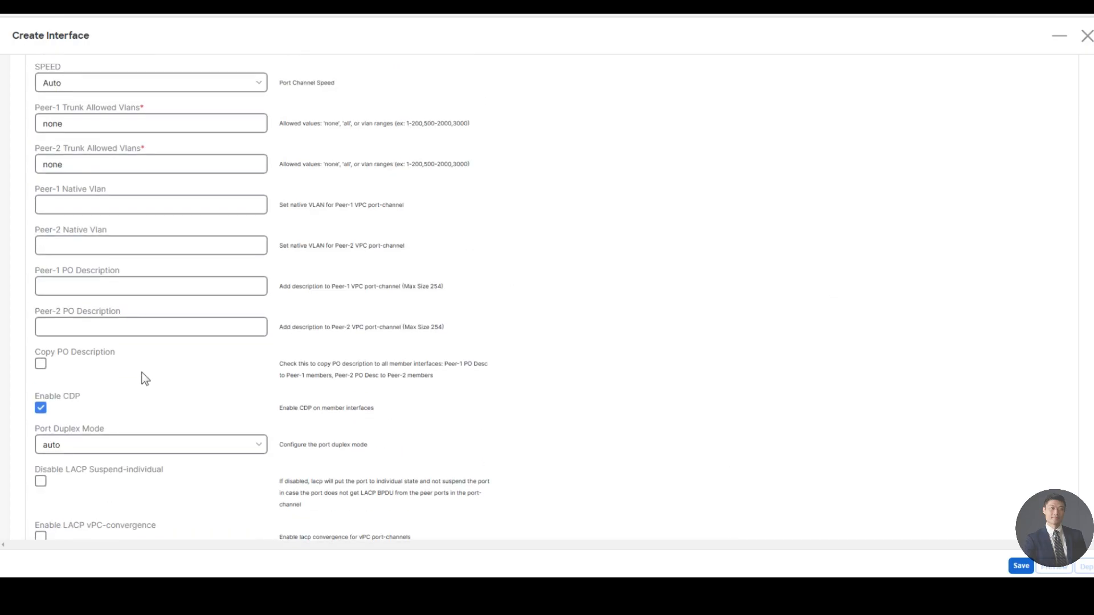
{"action": "left_click", "coordinate": [62, 252]}
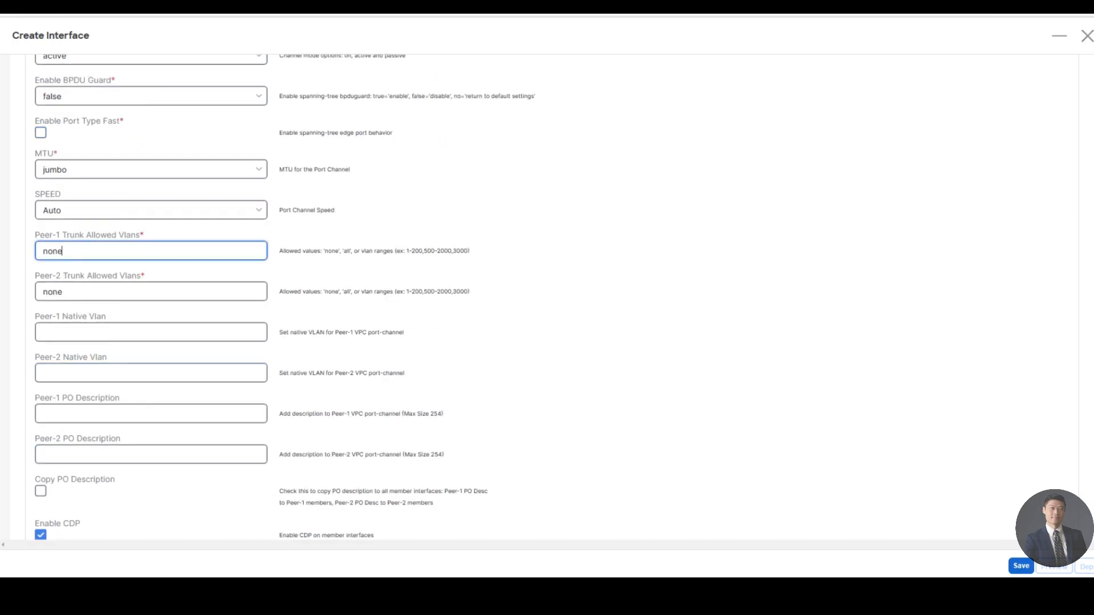
{"action": "key", "text": "ctrl+a"}
{"action": "type", "text": "20"}
{"action": "key", "text": "Tab"}
{"action": "type", "text": "20"}
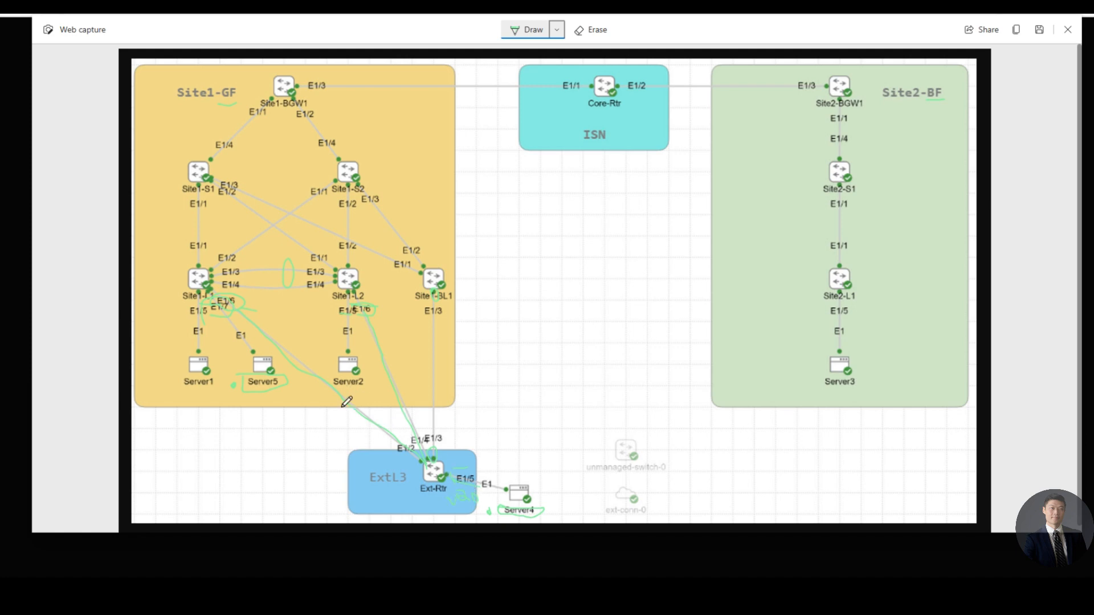
- Switch to the topology web capture and add pen marks beside the links between the Site1 leaf switches and Ext-Rtr
{"action": "left_click_drag", "start_coordinate": [359, 403], "coordinate": [402, 371]}
{"action": "left_click_drag", "start_coordinate": [376, 409], "coordinate": [383, 414]}
{"action": "left_click_drag", "start_coordinate": [404, 404], "coordinate": [421, 397]}
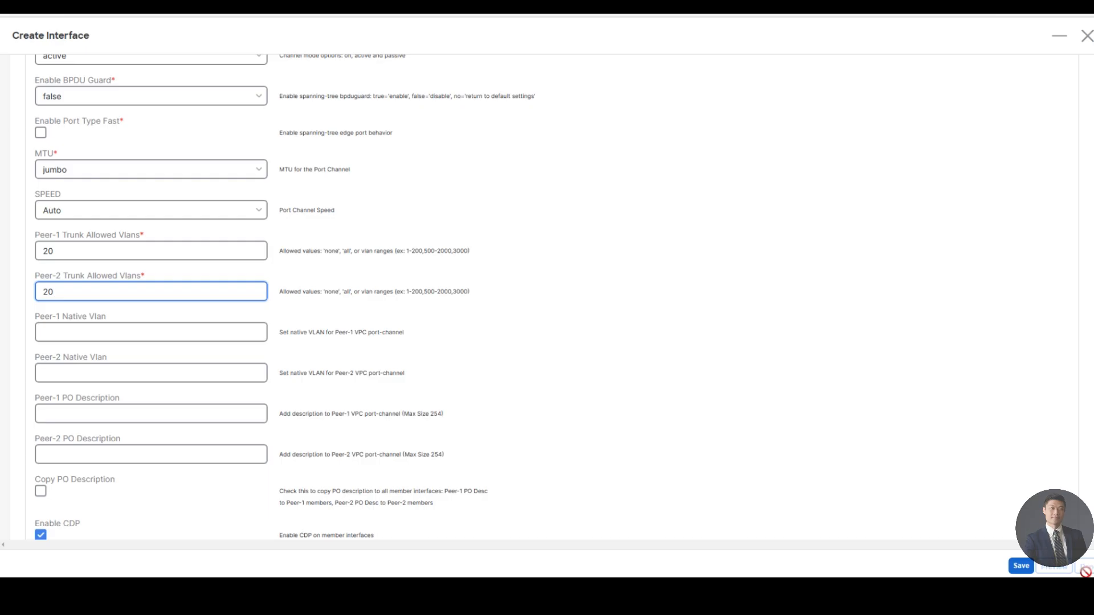
- Save the vPC interface and review the pending configuration for Site1-L1 in the deployment preview
{"action": "left_click", "coordinate": [1019, 567]}
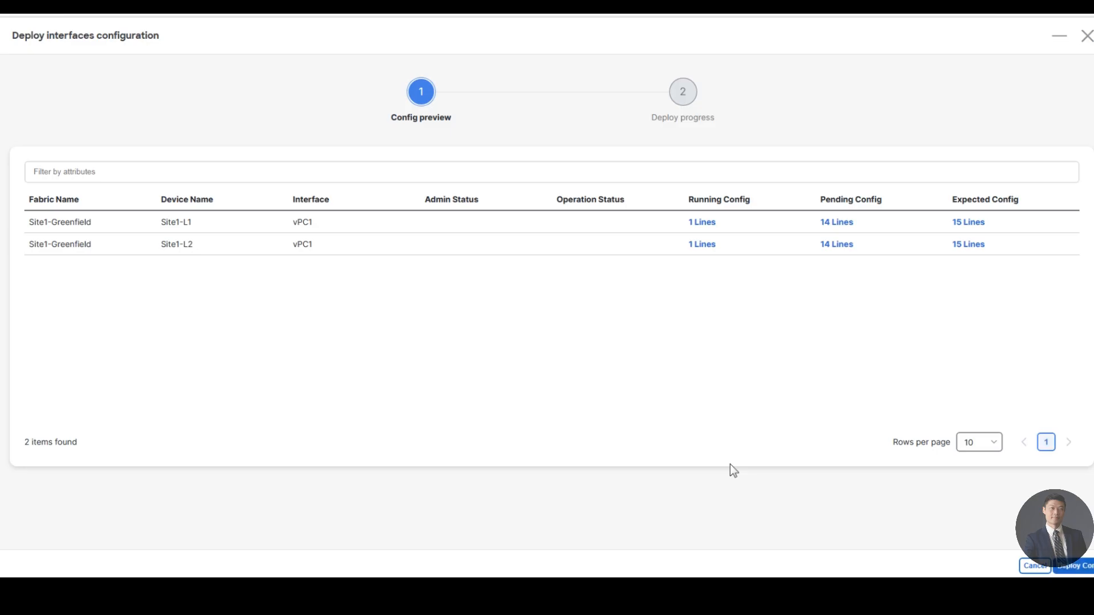
{"action": "left_click", "coordinate": [843, 223]}
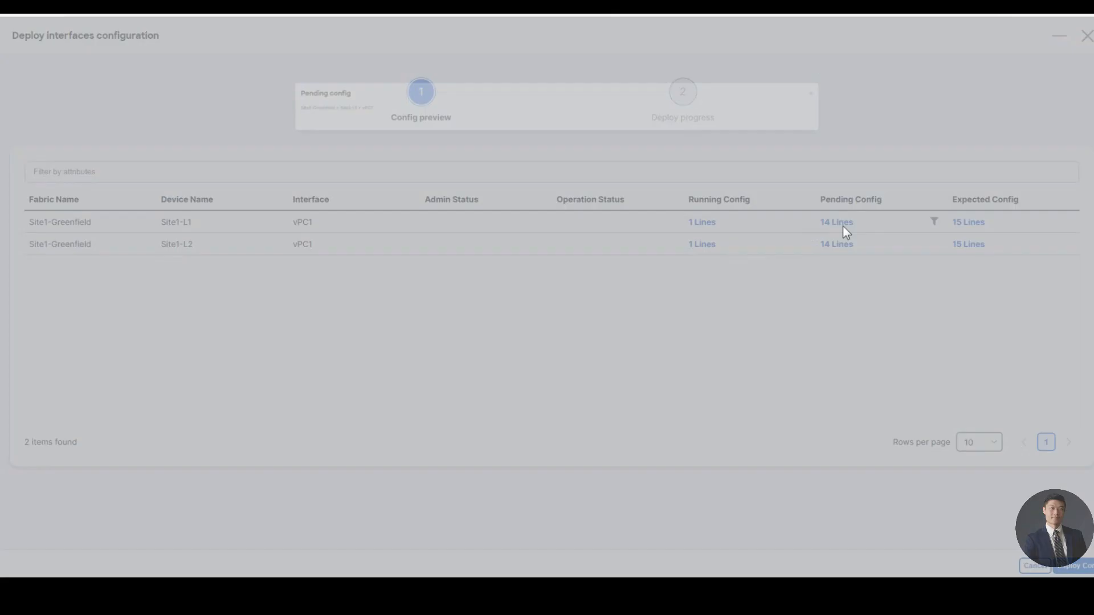
{"action": "left_click_drag", "start_coordinate": [52, 265], "coordinate": [52, 125]}
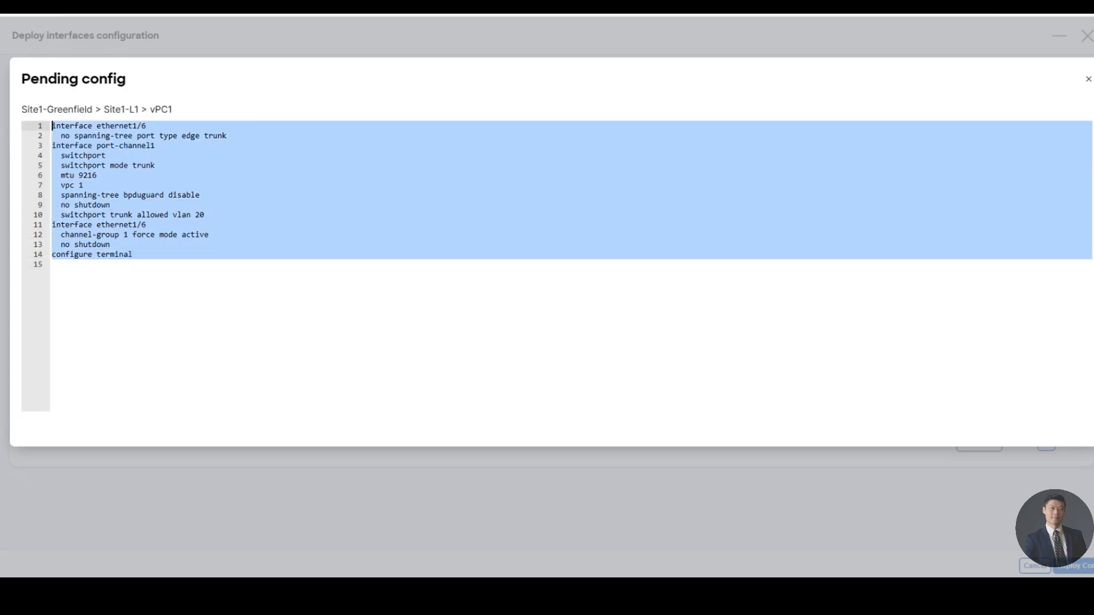
{"action": "left_click", "coordinate": [111, 204]}
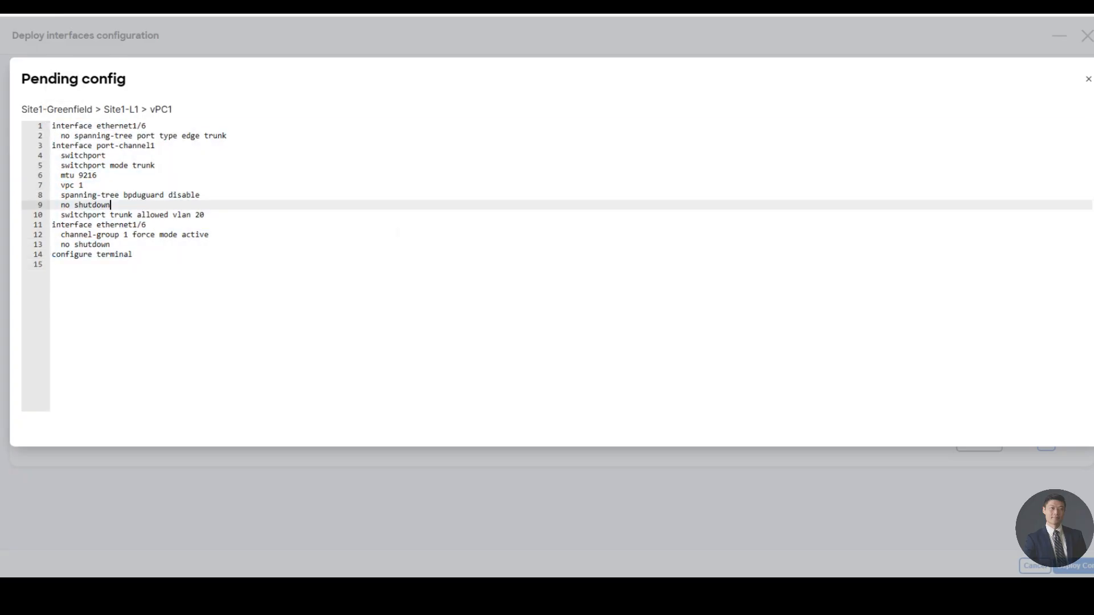
{"action": "left_click", "coordinate": [1088, 79]}
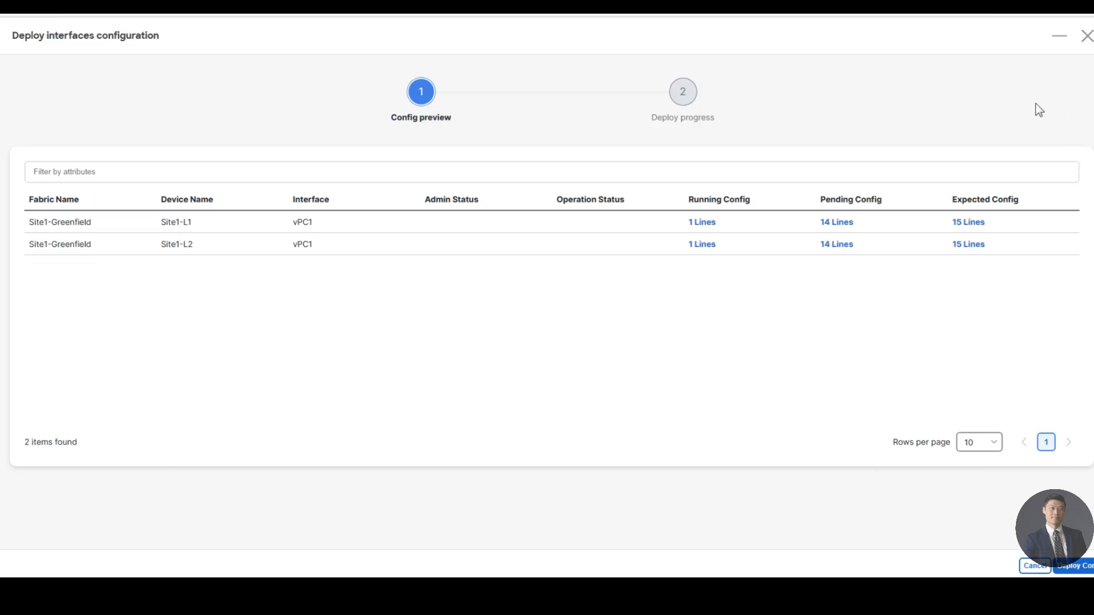
- Deploy the vPC configuration to Site1-L1 and Site1-L2 and close the interface creation form
{"action": "left_click", "coordinate": [1074, 567]}
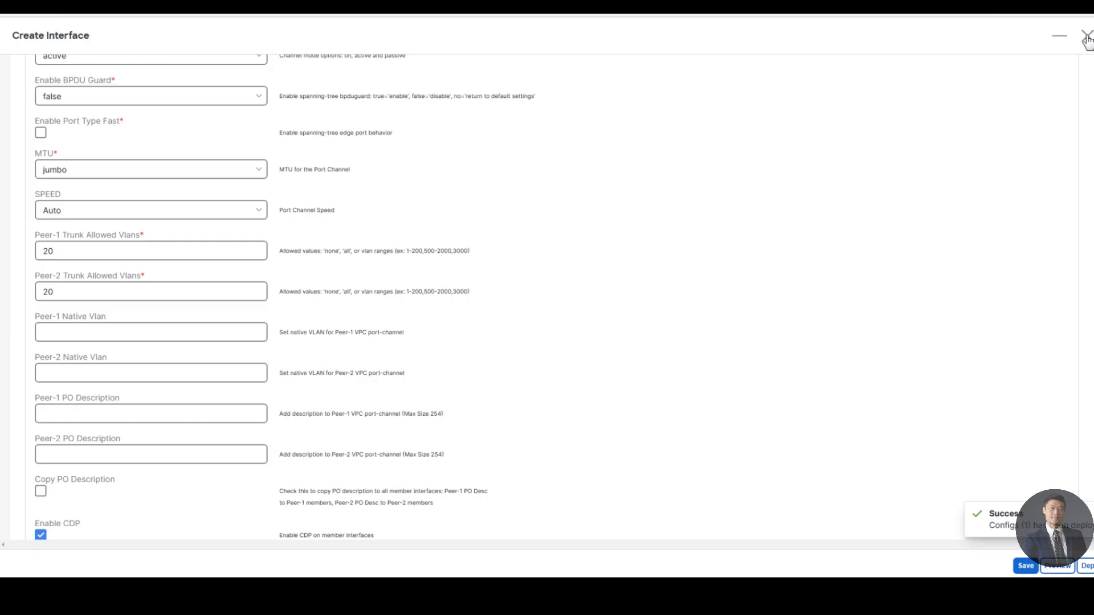
{"action": "left_click", "coordinate": [1086, 38]}
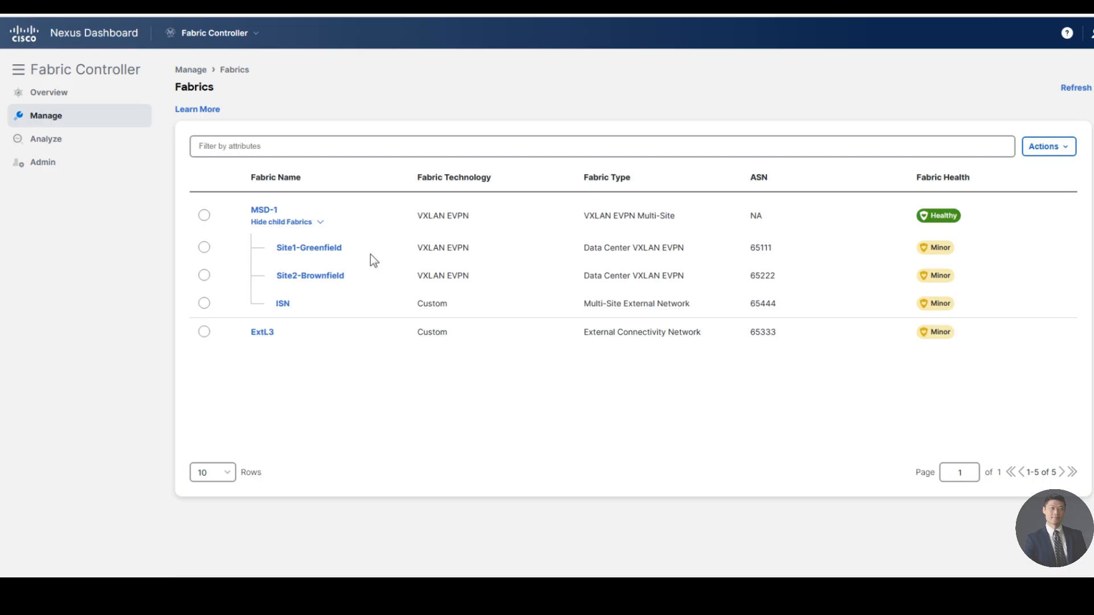
- Reopen the Site1-Greenfield fabric overview from the fabrics list
{"action": "left_click_drag", "start_coordinate": [306, 249], "coordinate": [308, 253]}
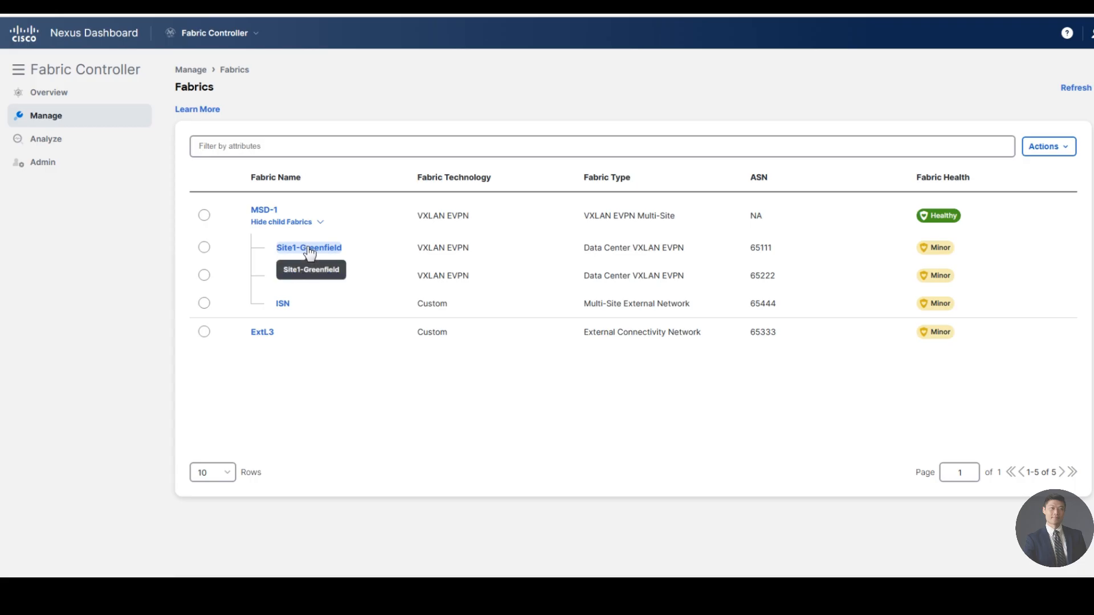
{"action": "left_click", "coordinate": [308, 252]}
{"action": "double_click", "coordinate": [308, 253]}
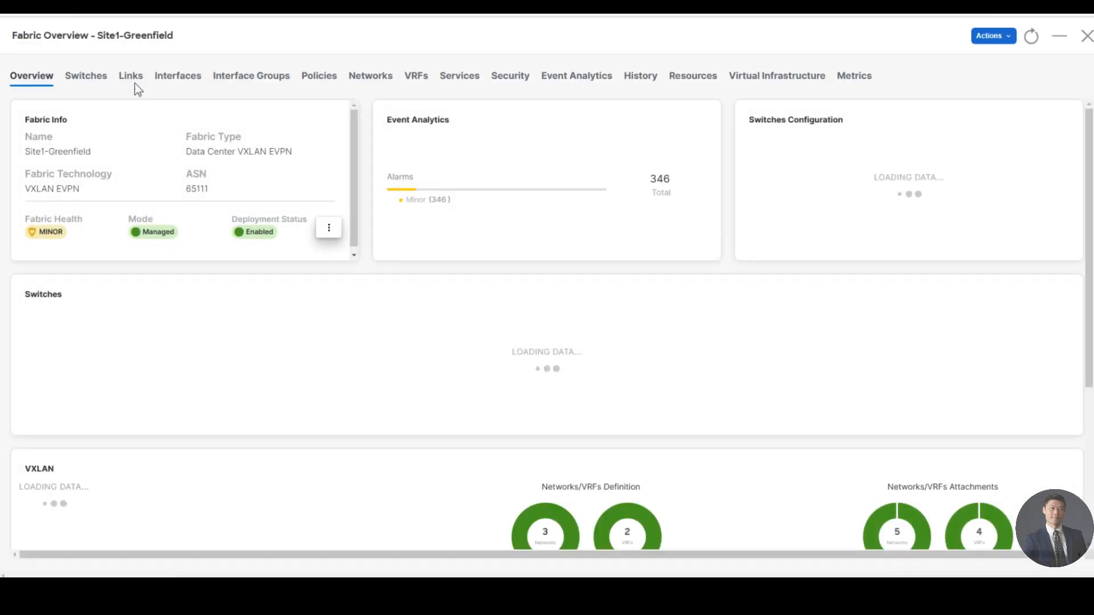
- Filter the Site1-Greenfield interfaces by Interface == vPC1 and check the vPC's reason and sync status
{"action": "left_click", "coordinate": [175, 83]}
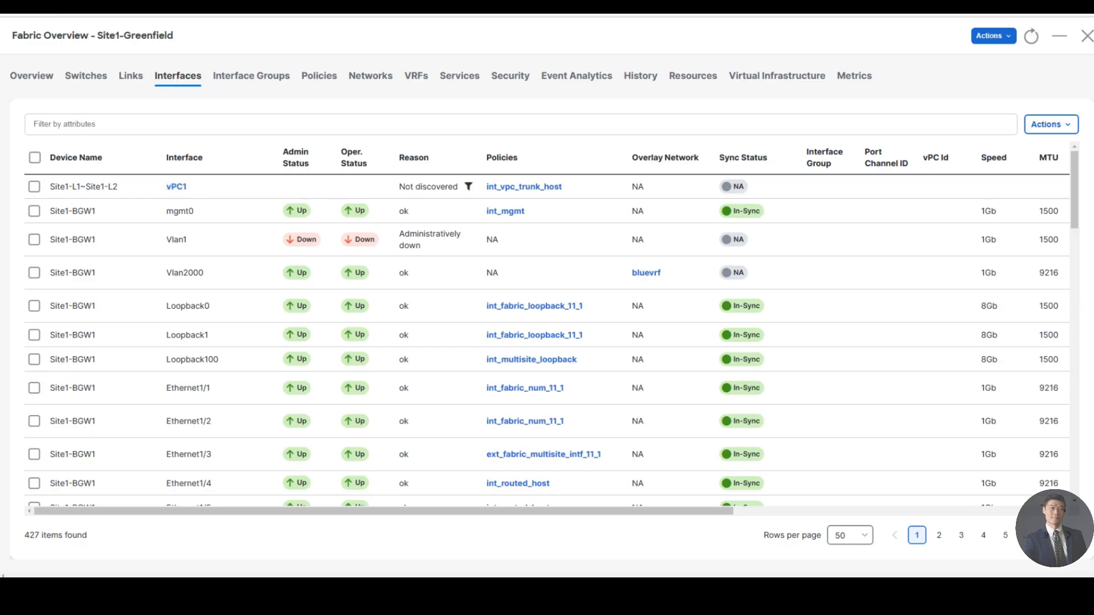
{"action": "left_click", "coordinate": [216, 129]}
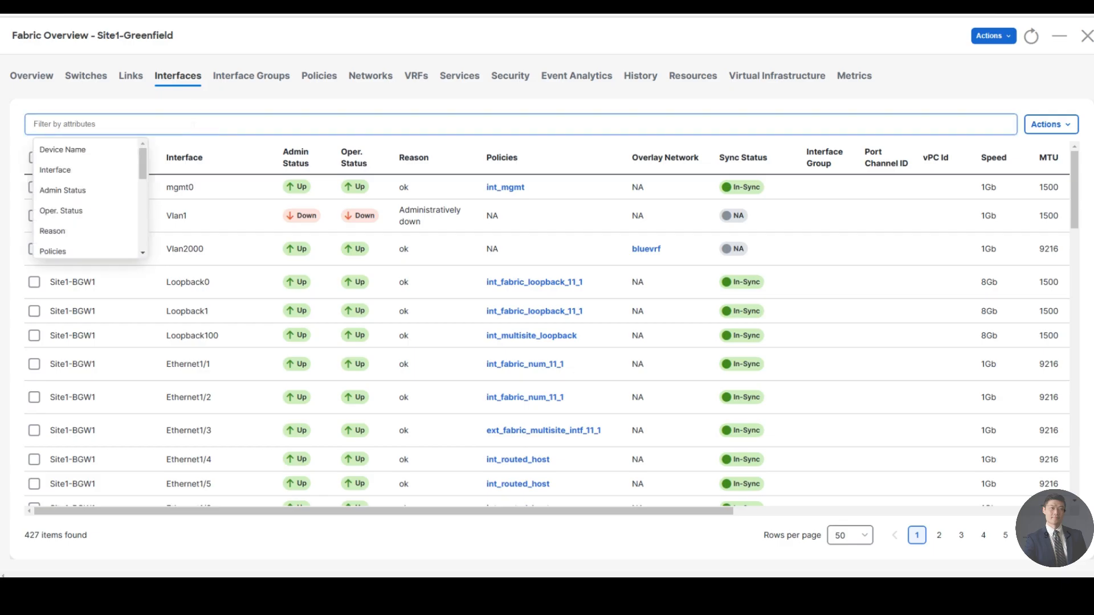
{"action": "left_click", "coordinate": [82, 169]}
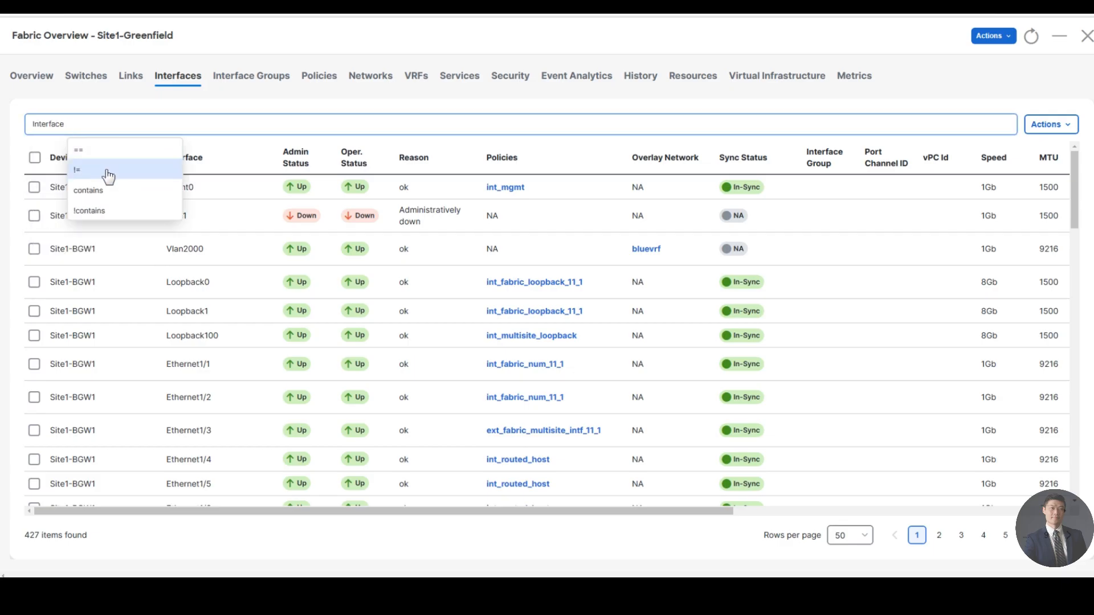
{"action": "left_click", "coordinate": [104, 149]}
{"action": "type", "text": "vPC1"}
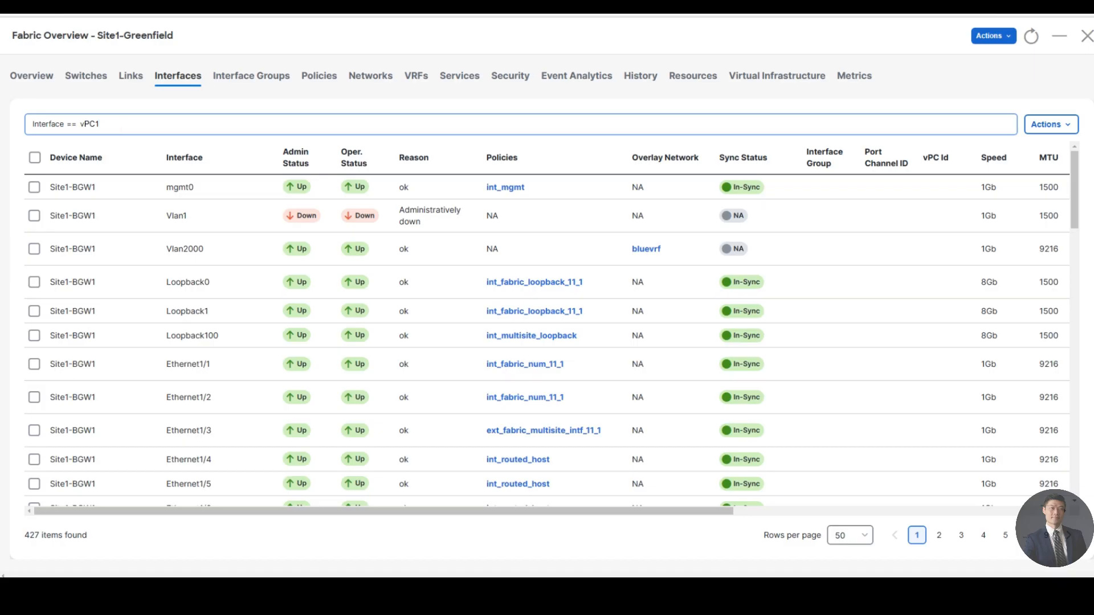
{"action": "key", "text": "Return"}
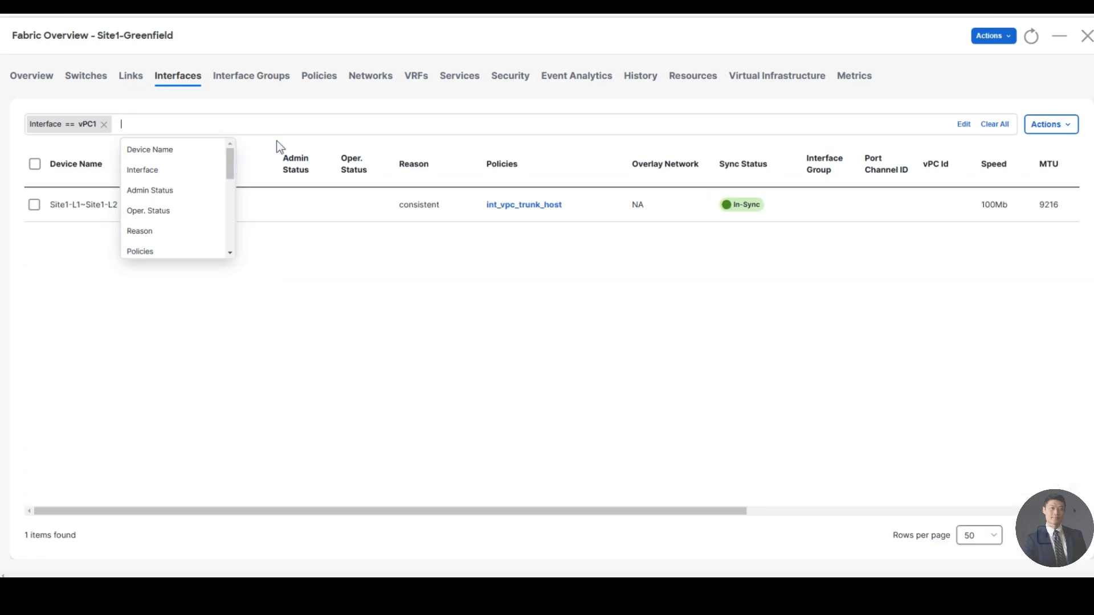
{"action": "left_click", "coordinate": [259, 300]}
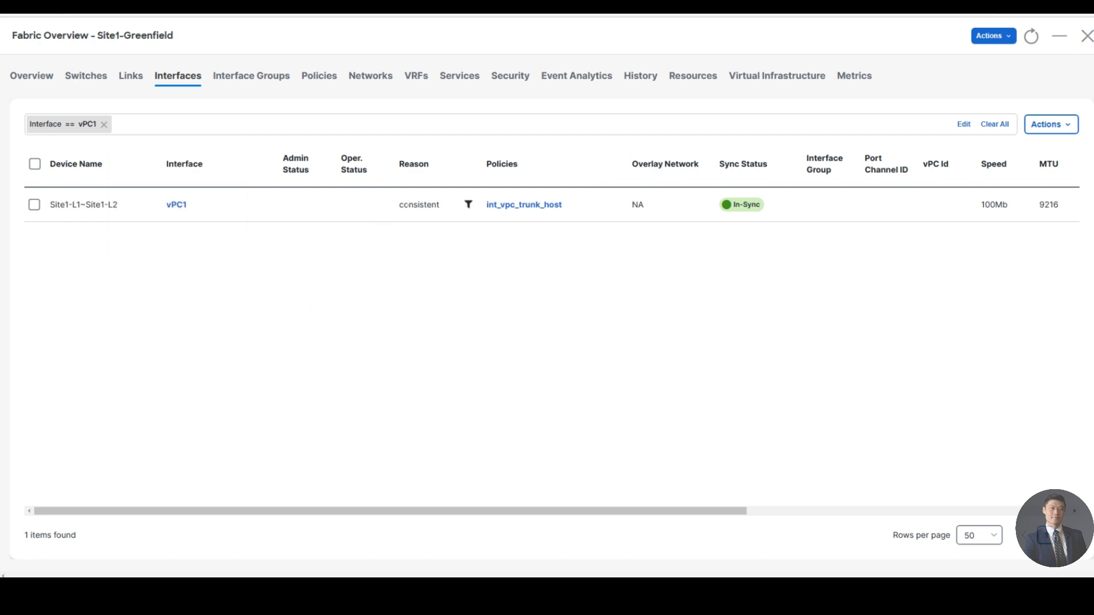
{"action": "double_click", "coordinate": [429, 205]}
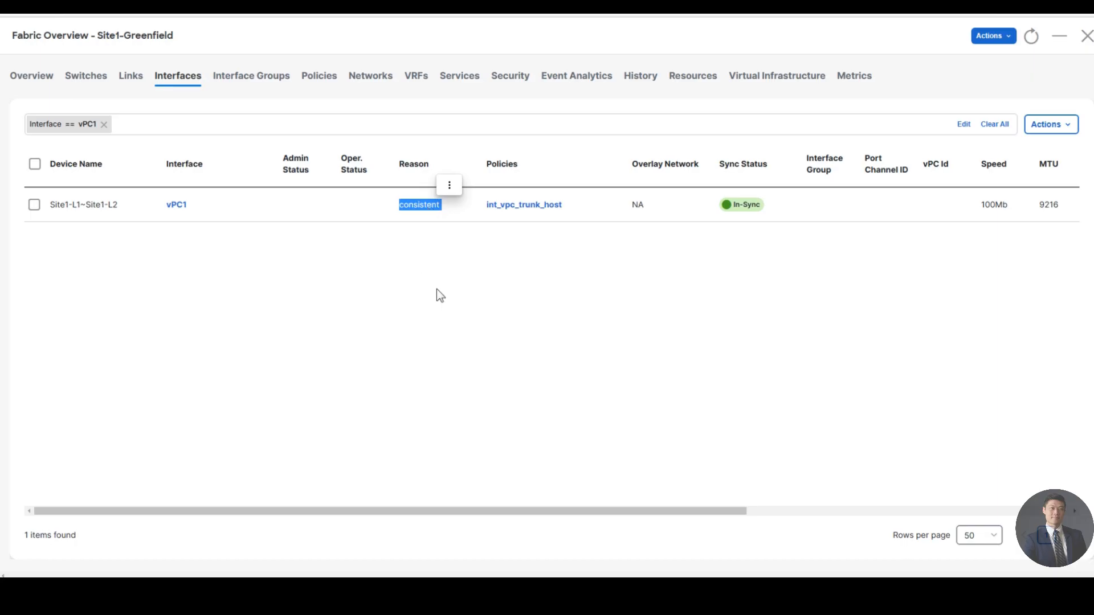
{"action": "left_click", "coordinate": [423, 422]}
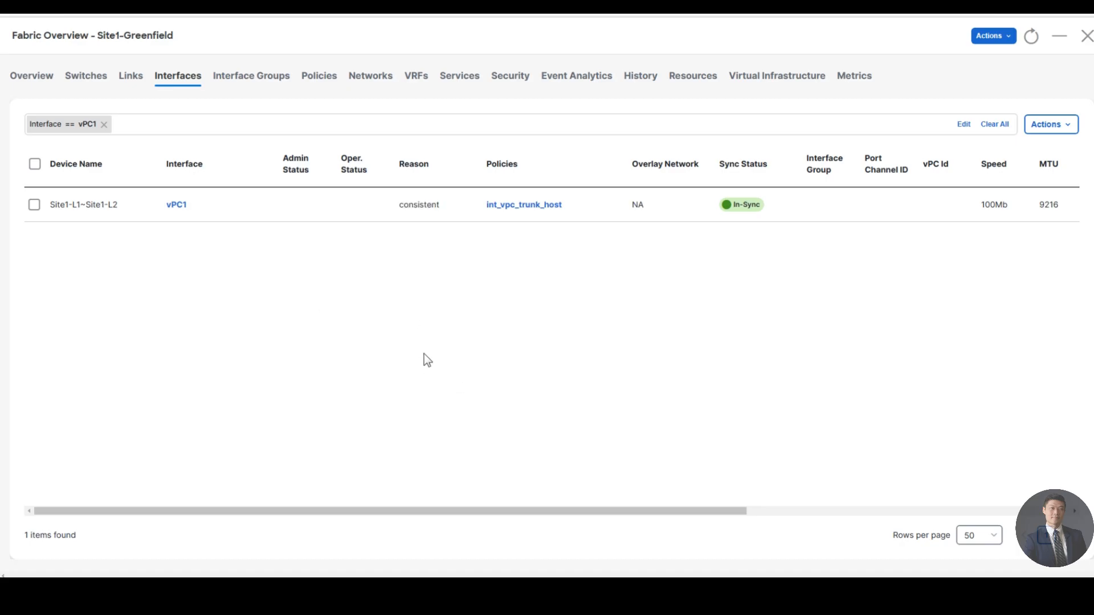
- Leave the Site1-Greenfield overview, open the ExtL3 fabric's interfaces and start creating a new interface
{"action": "left_click", "coordinate": [1085, 36]}
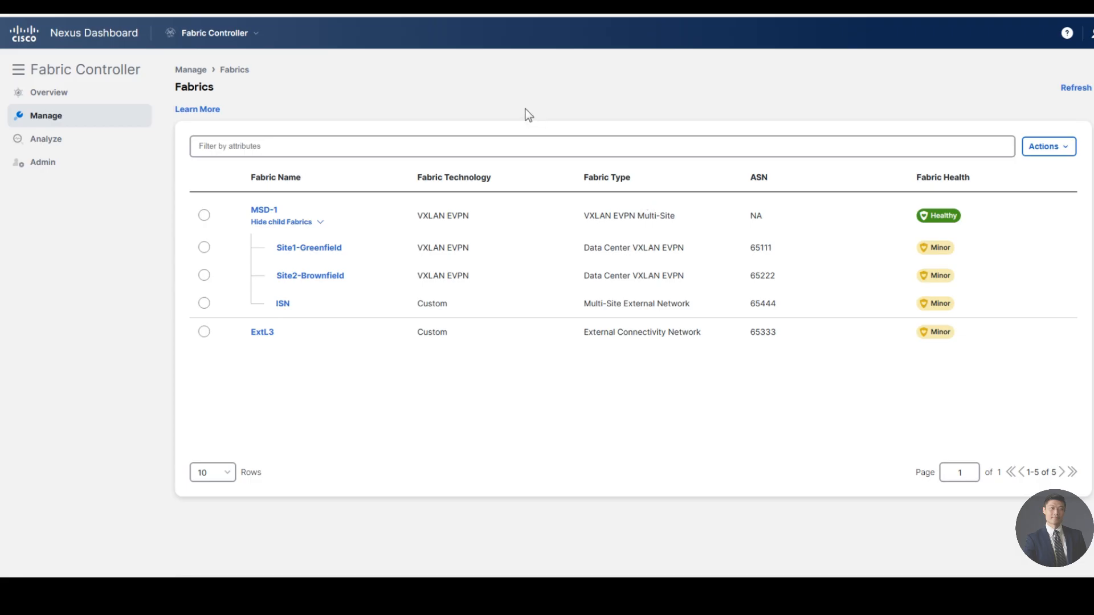
{"action": "mouse_move", "coordinate": [137, 139]}
{"action": "left_click", "coordinate": [262, 332]}
{"action": "left_click", "coordinate": [279, 308]}
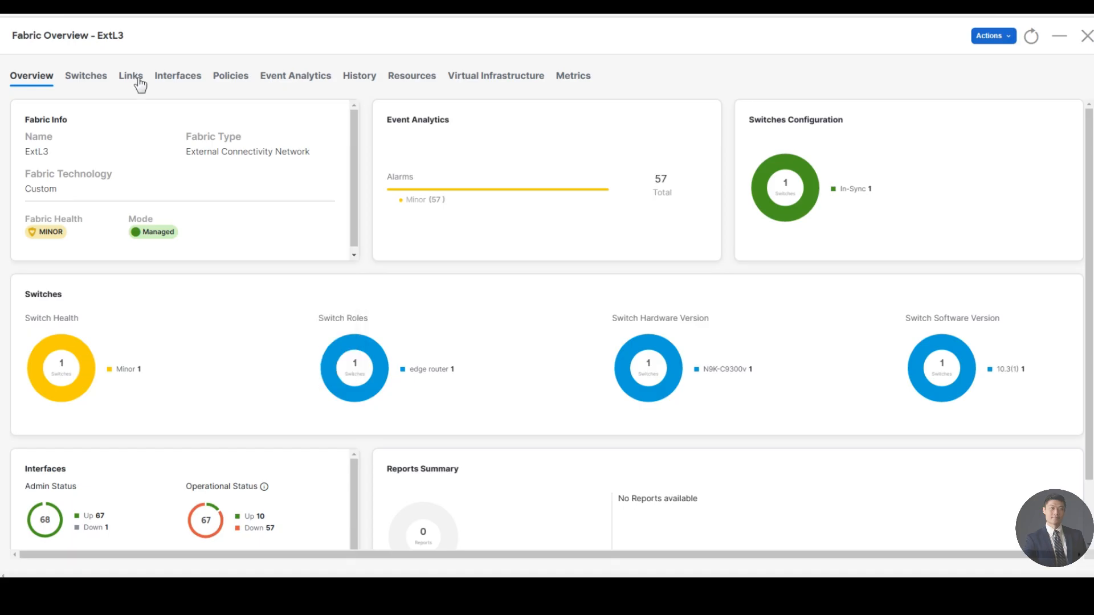
{"action": "left_click", "coordinate": [179, 80]}
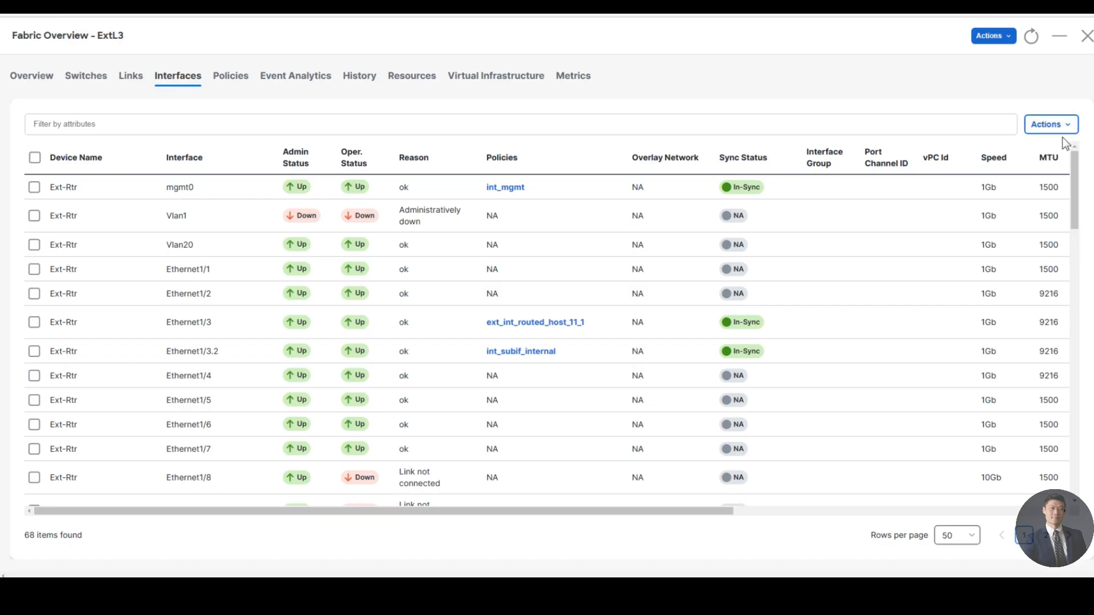
{"action": "left_click", "coordinate": [1056, 124]}
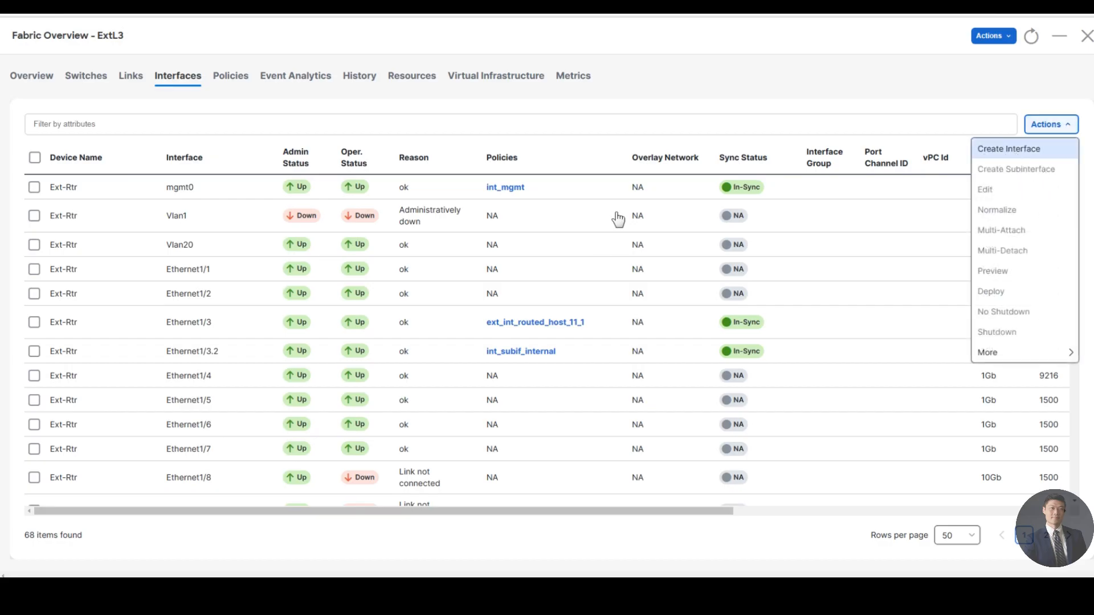
{"action": "left_click", "coordinate": [1008, 149]}
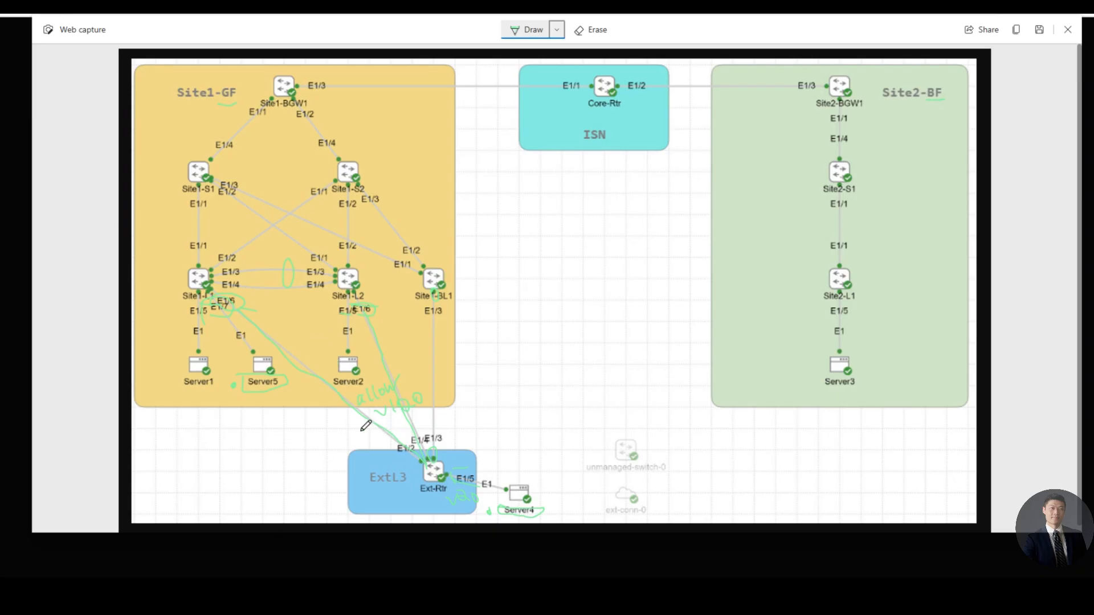
- Switch to the topology web capture and handwrite "PC" near Ext-Rtr and "vPC" between Site1-L1 and Site1-L2
{"action": "mouse_move", "coordinate": [334, 441]}
{"action": "left_mouse_down"}
{"action": "mouse_move", "coordinate": [347, 420]}
{"action": "mouse_move", "coordinate": [359, 426]}
{"action": "left_mouse_up"}
{"action": "mouse_move", "coordinate": [299, 314]}
{"action": "left_mouse_down"}
{"action": "mouse_move", "coordinate": [319, 307]}
{"action": "mouse_move", "coordinate": [327, 319]}
{"action": "left_mouse_up"}
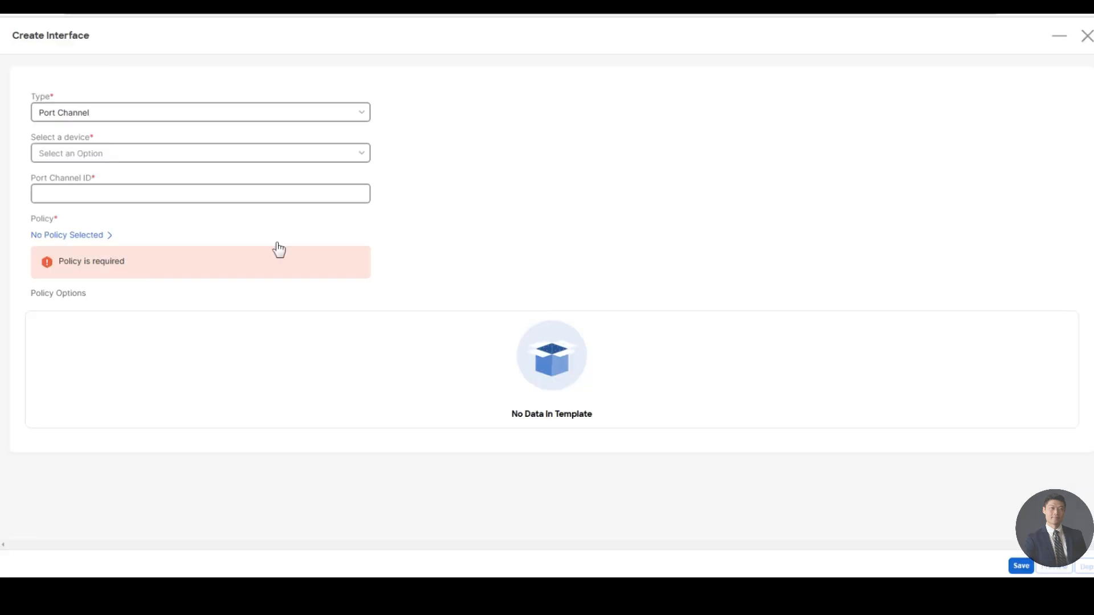
- Select Ext-Rtr as the port channel's device and look through the policy templates, keeping int_port_channel_trunk_host
{"action": "left_click", "coordinate": [92, 157]}
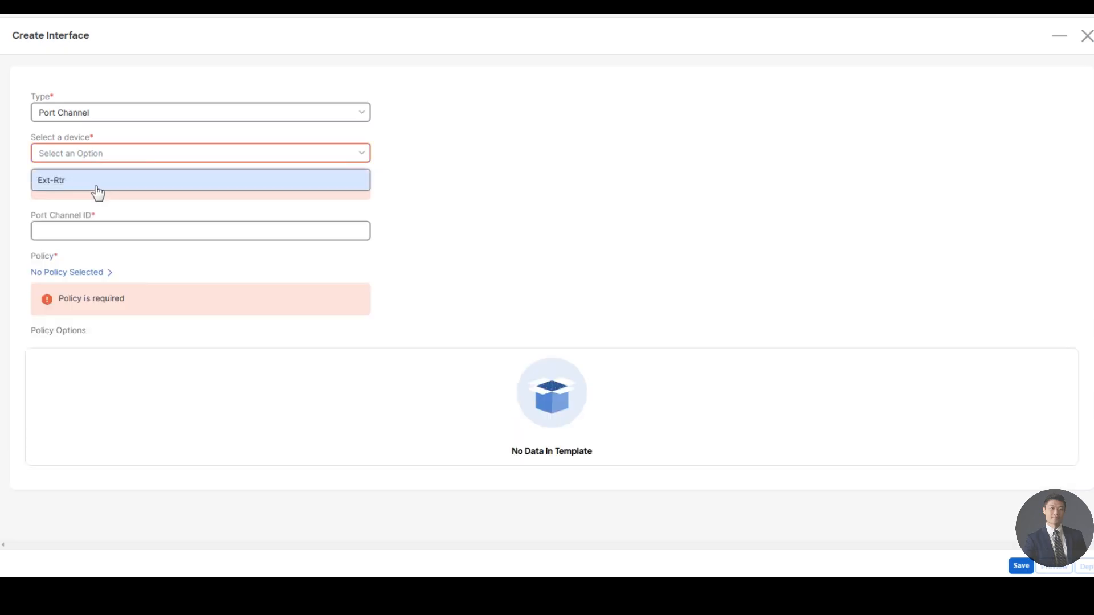
{"action": "left_click", "coordinate": [89, 183]}
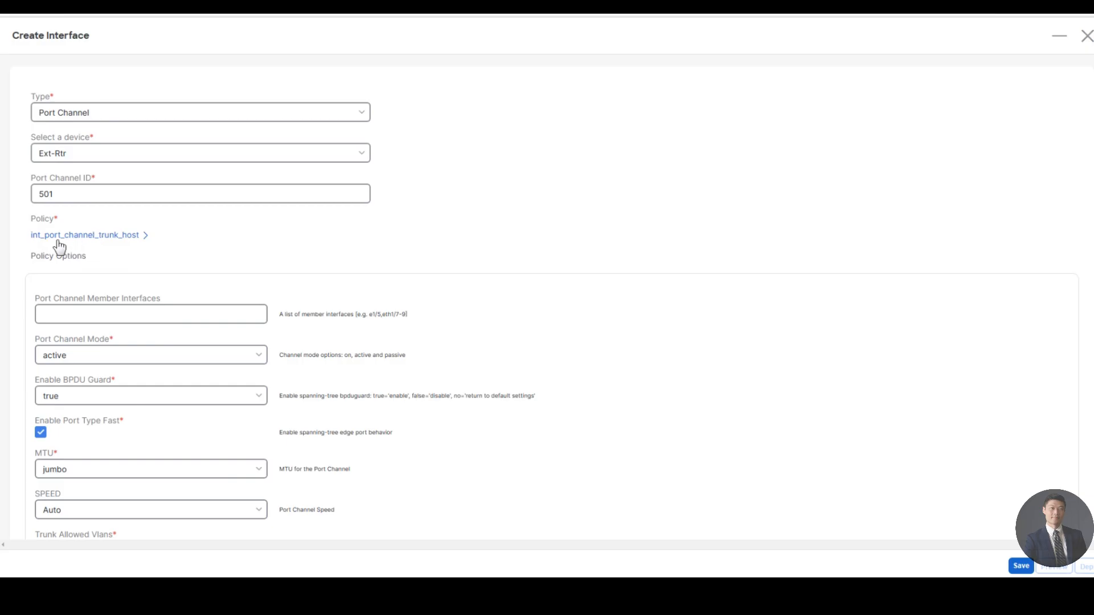
{"action": "left_click", "coordinate": [112, 239]}
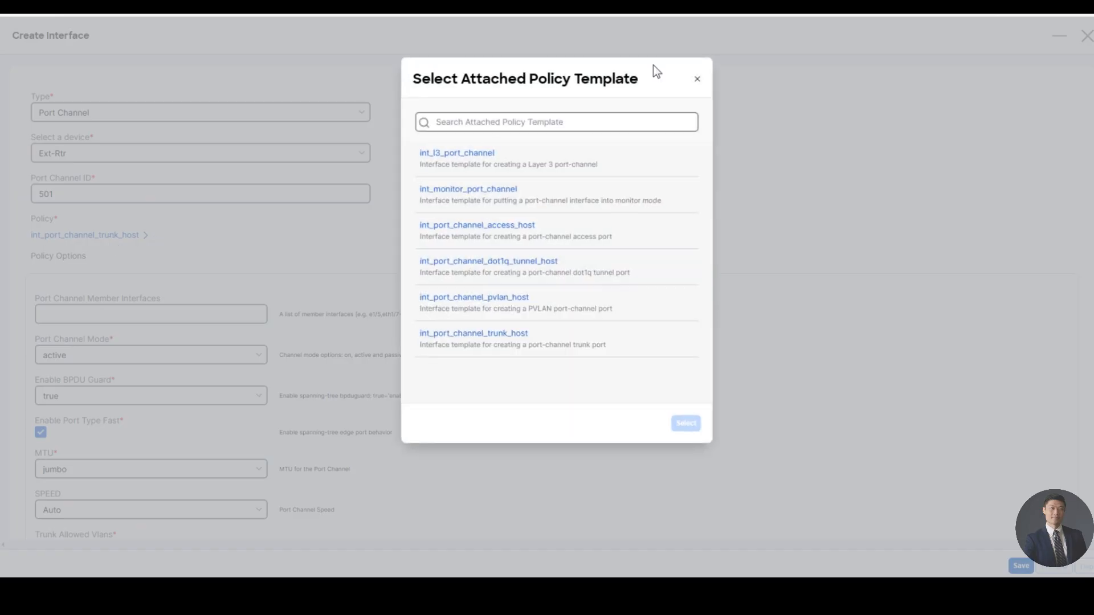
{"action": "left_click", "coordinate": [696, 79]}
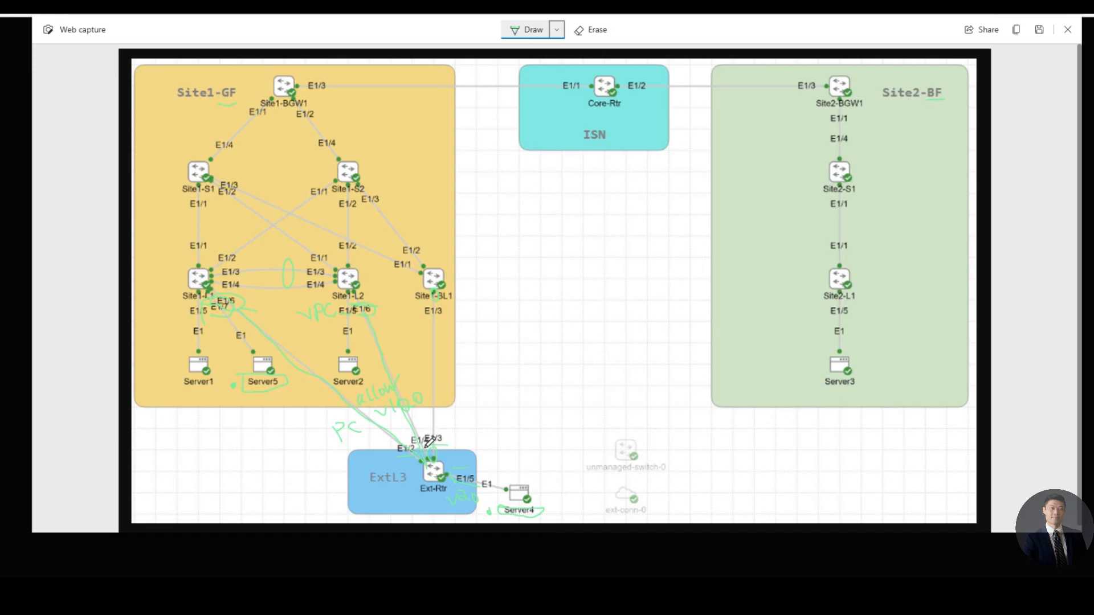
- Mark Ext-Rtr's leaf-facing ports on the topology capture and set the port channel member interfaces to e1/2,e1/4
{"action": "mouse_move", "coordinate": [418, 428]}
{"action": "left_mouse_down"}
{"action": "mouse_move", "coordinate": [396, 446]}
{"action": "mouse_move", "coordinate": [434, 438]}
{"action": "left_mouse_up"}
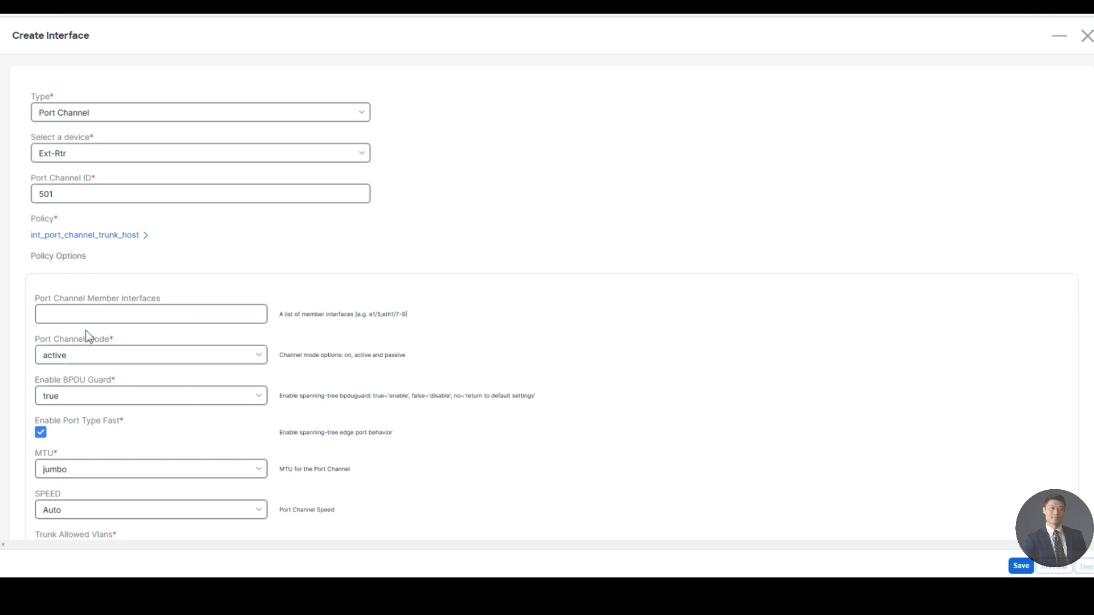
{"action": "left_click", "coordinate": [87, 314]}
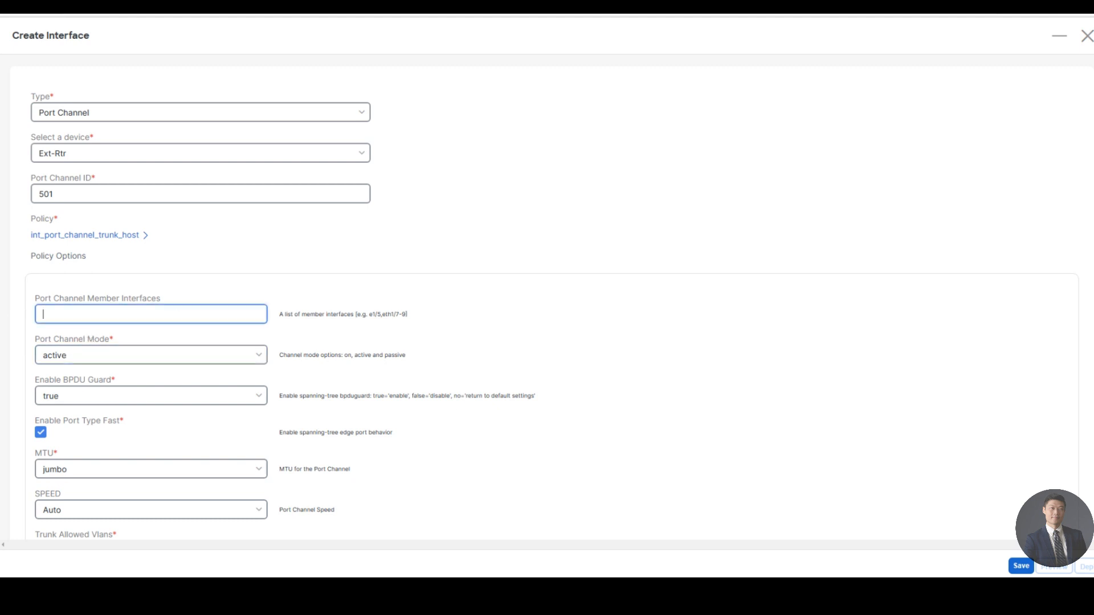
{"action": "type", "text": "e1/"}
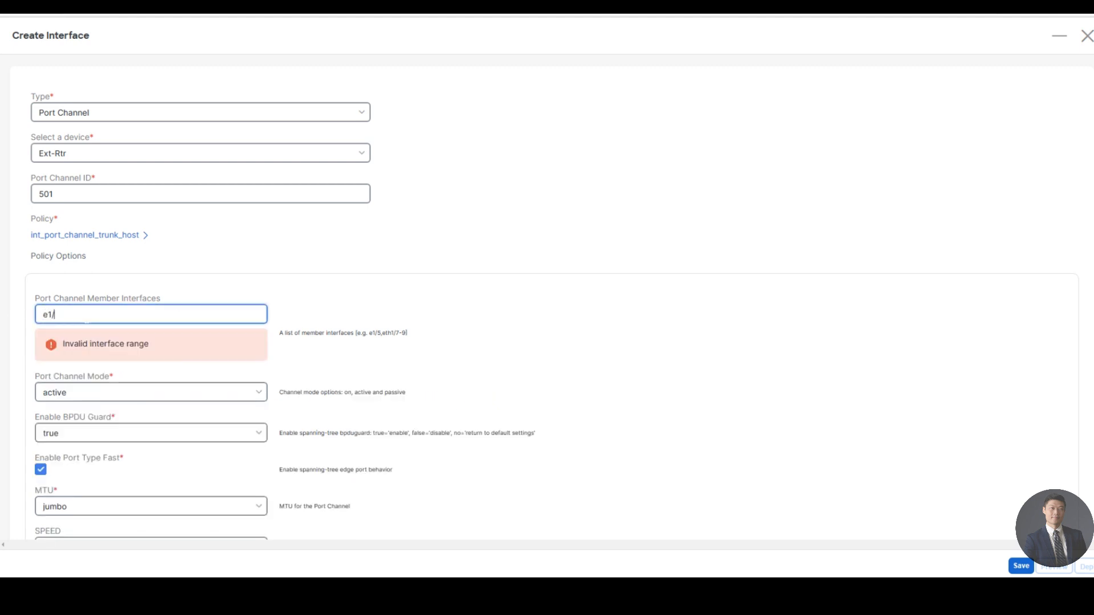
{"action": "type", "text": "2,e1/4"}
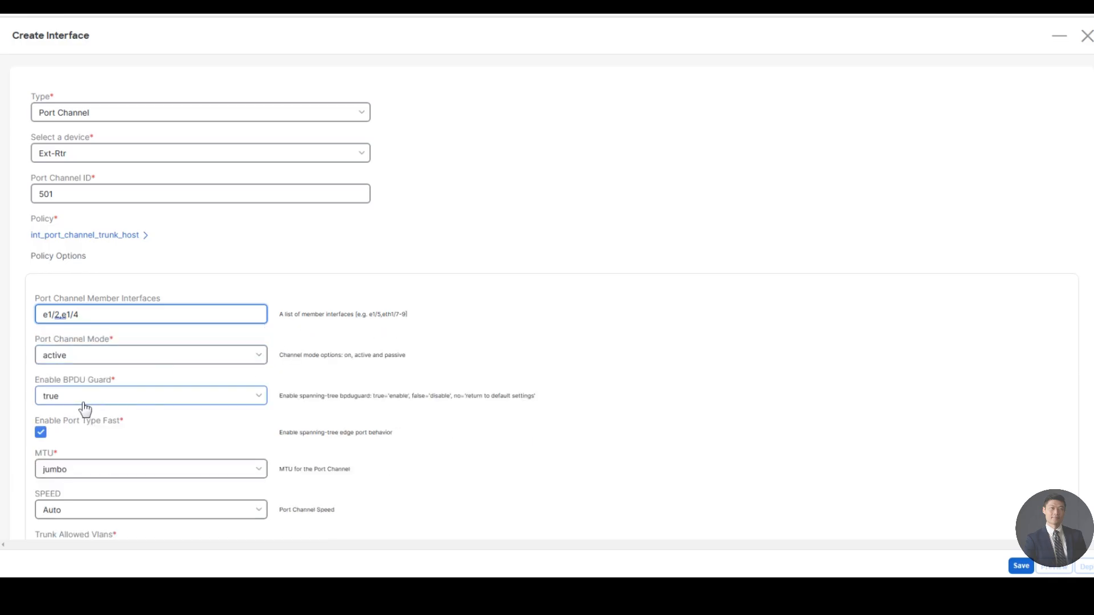
- Set Enable BPDU Guard to false and turn off Enable Port Type Fast for the port channel
{"action": "scroll", "coordinate": [152, 434], "scroll_direction": "down", "scroll_amount": 2}
{"action": "scroll", "coordinate": [127, 419], "scroll_direction": "down", "scroll_amount": 1}
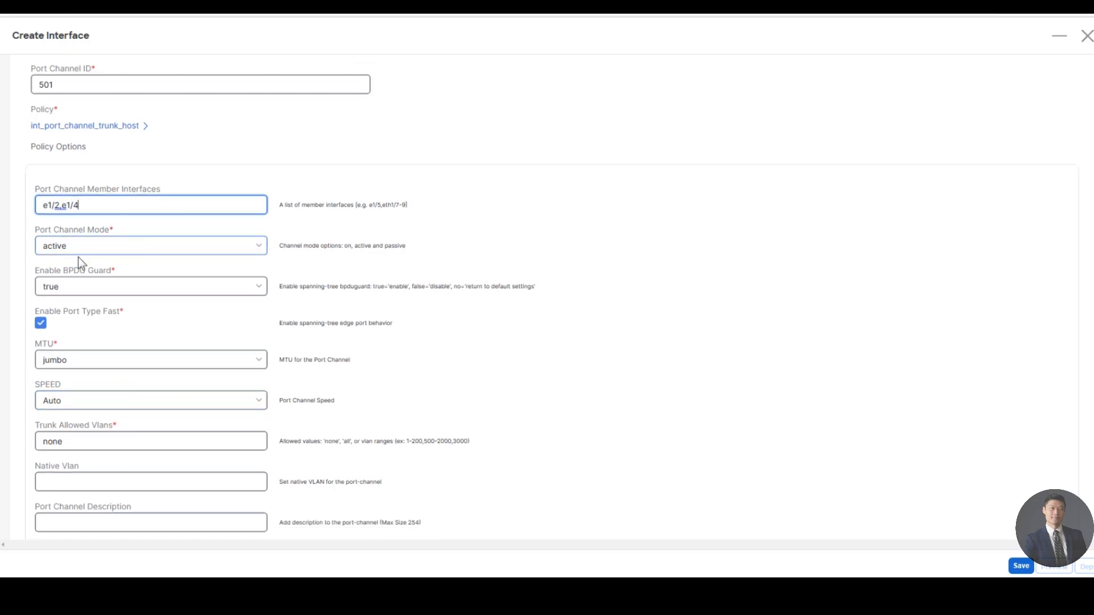
{"action": "left_click", "coordinate": [65, 292]}
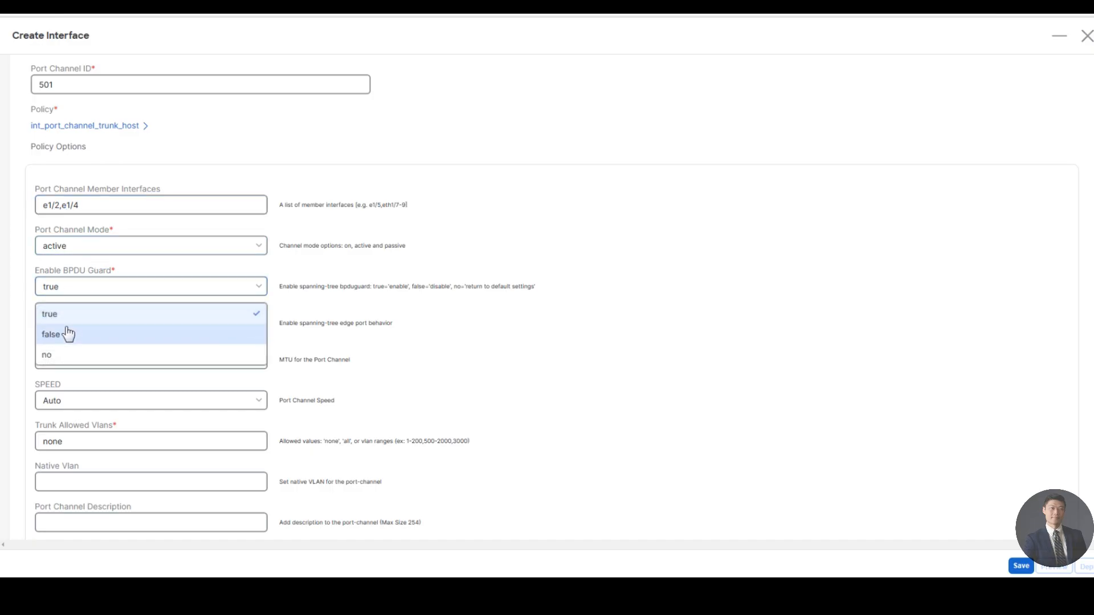
{"action": "left_click", "coordinate": [61, 337]}
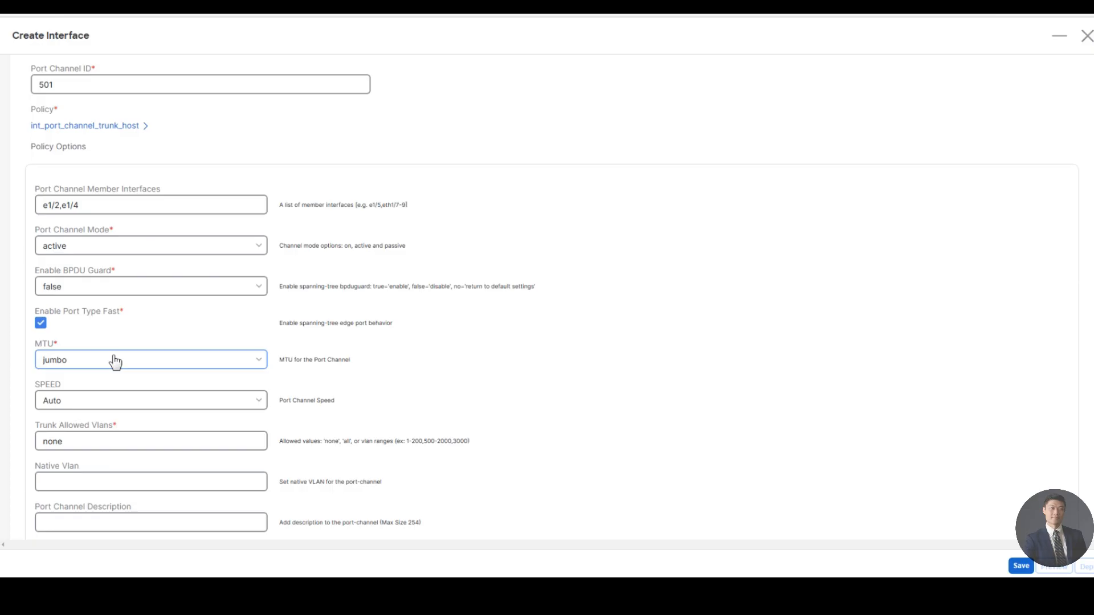
{"action": "left_click", "coordinate": [40, 323]}
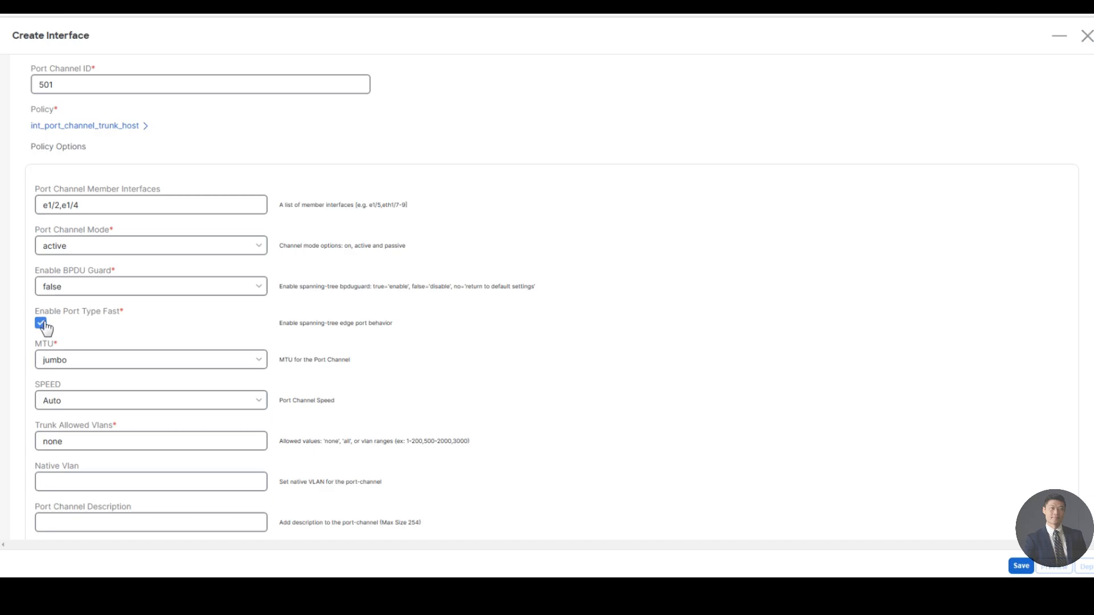
- Set the port channel's trunk allowed VLANs to 20
{"action": "scroll", "coordinate": [105, 331], "scroll_direction": "down", "scroll_amount": 1}
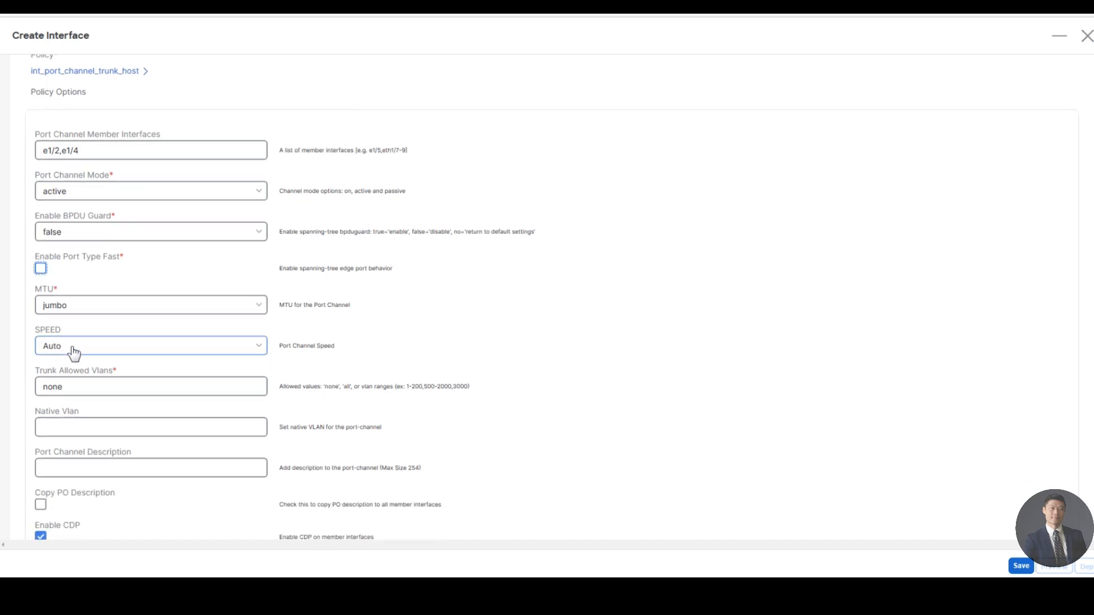
{"action": "left_click", "coordinate": [93, 464]}
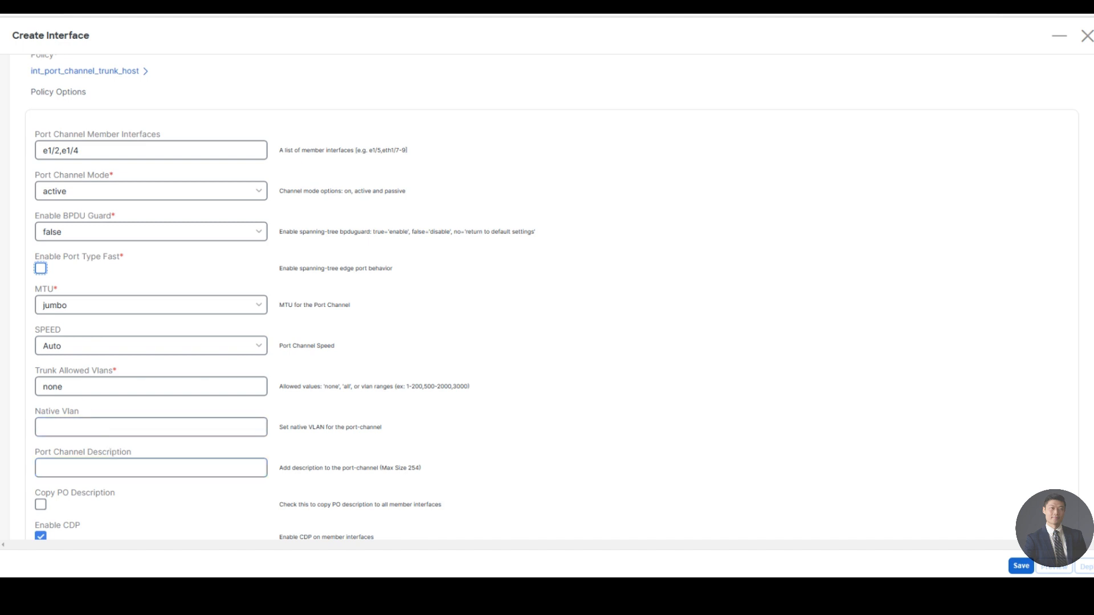
{"action": "left_click", "coordinate": [89, 382]}
{"action": "double_click", "coordinate": [88, 382]}
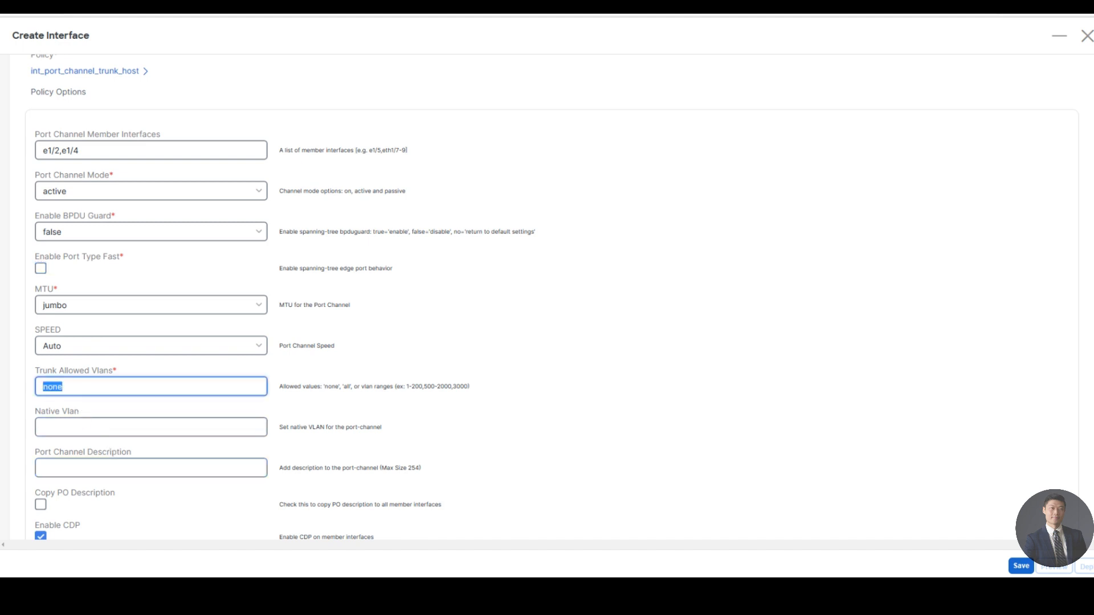
{"action": "type", "text": "20"}
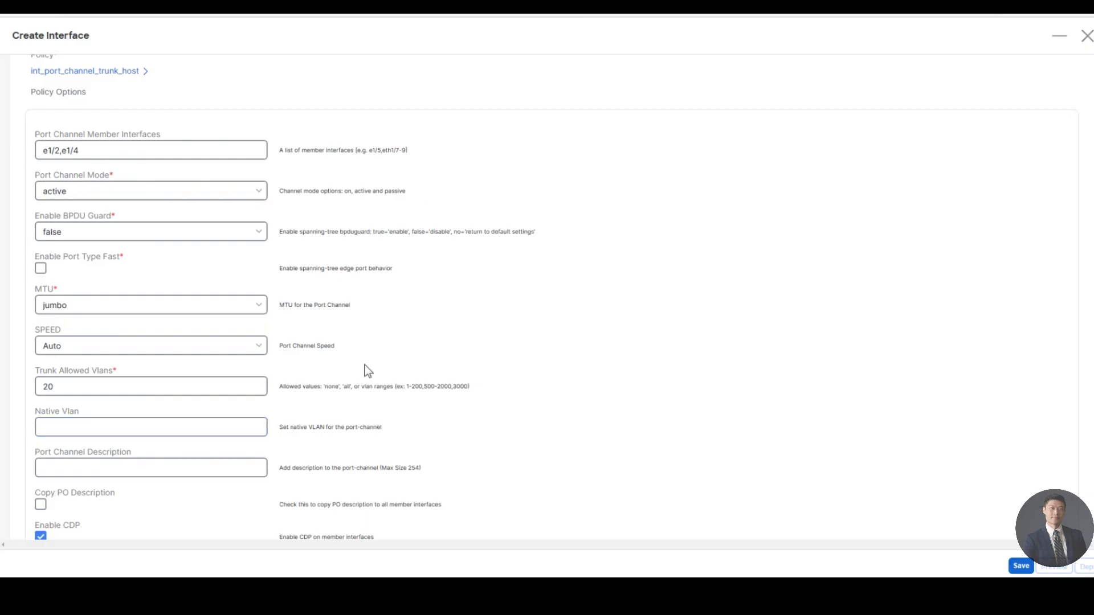
- Save the port channel interface and deploy its configuration to Ext-Rtr
{"action": "scroll", "coordinate": [367, 374], "scroll_direction": "down", "scroll_amount": 3}
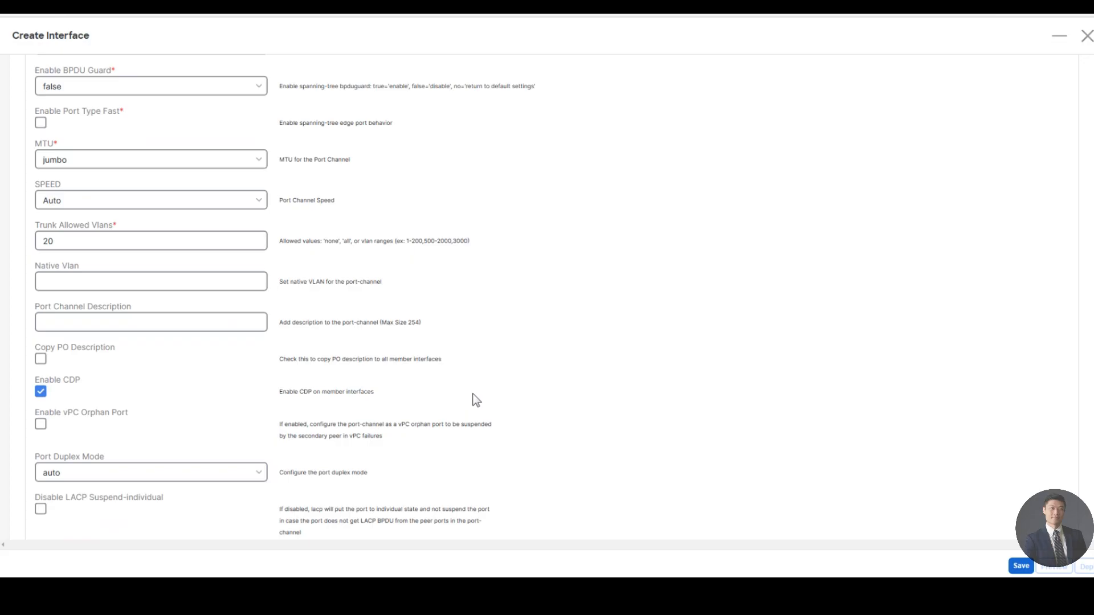
{"action": "left_click", "coordinate": [1054, 575]}
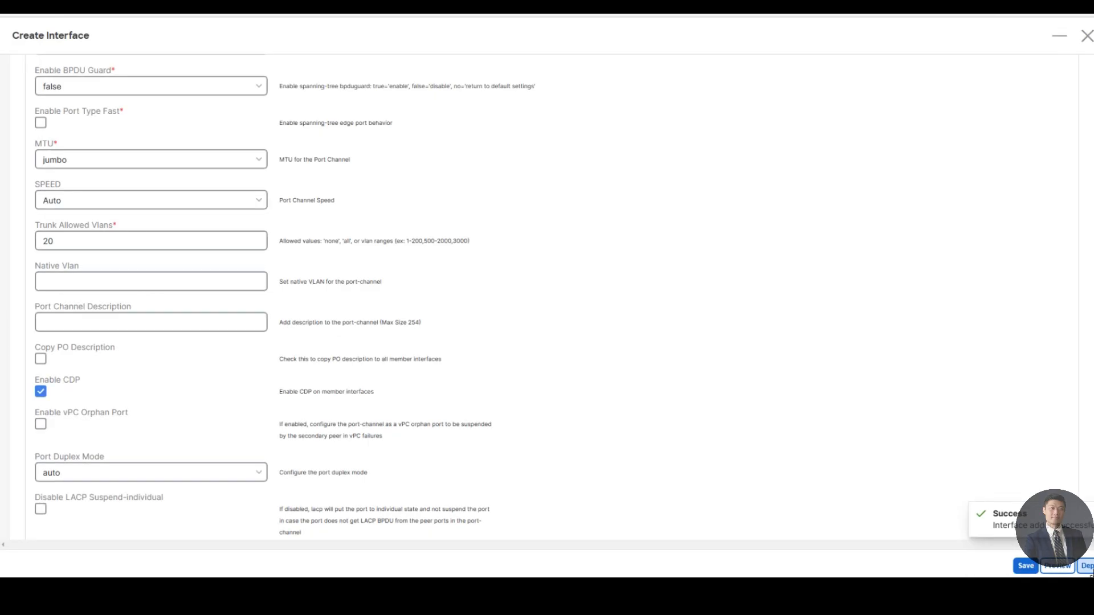
{"action": "left_click", "coordinate": [1088, 569]}
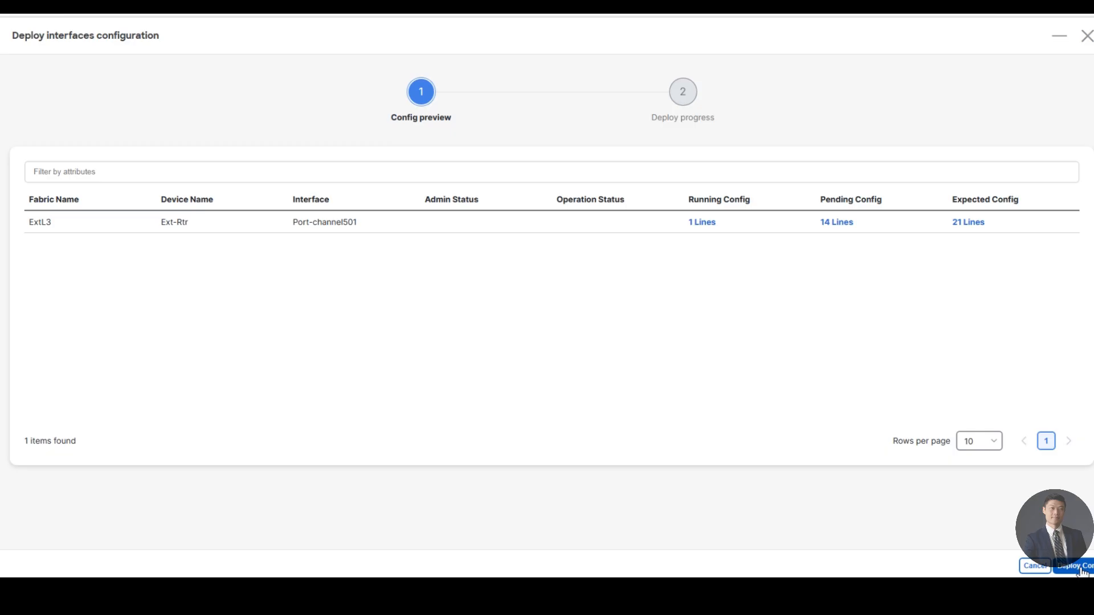
{"action": "left_click", "coordinate": [1083, 570]}
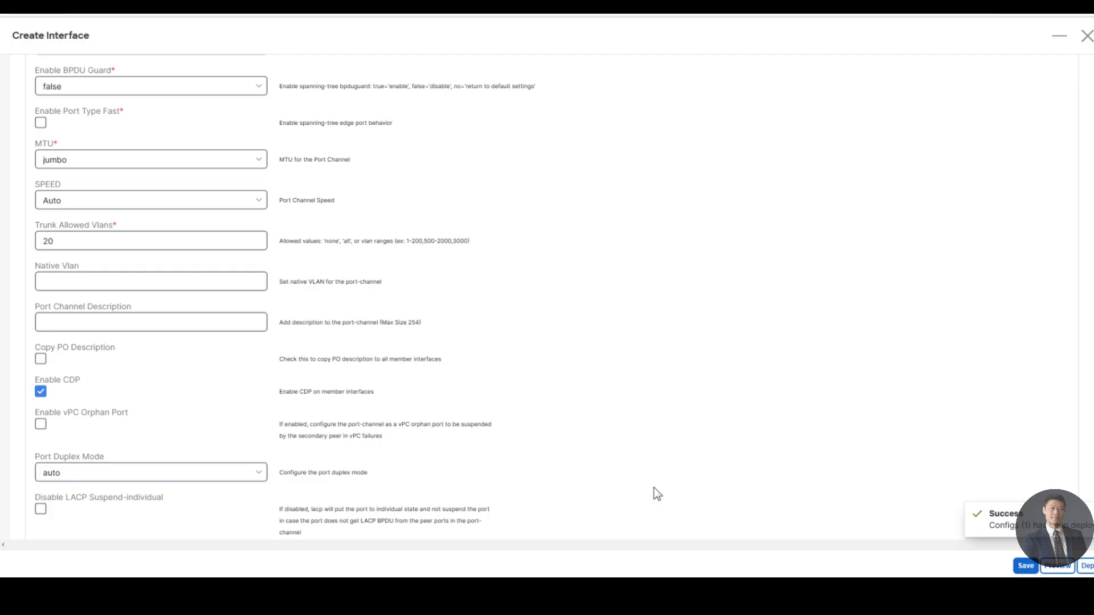
- Switch to MTPuTTY, open a session to Site1-GF's Leaf1, and check the Po1 vPC status with show vpc
{"action": "key", "text": "alt+Tab"}
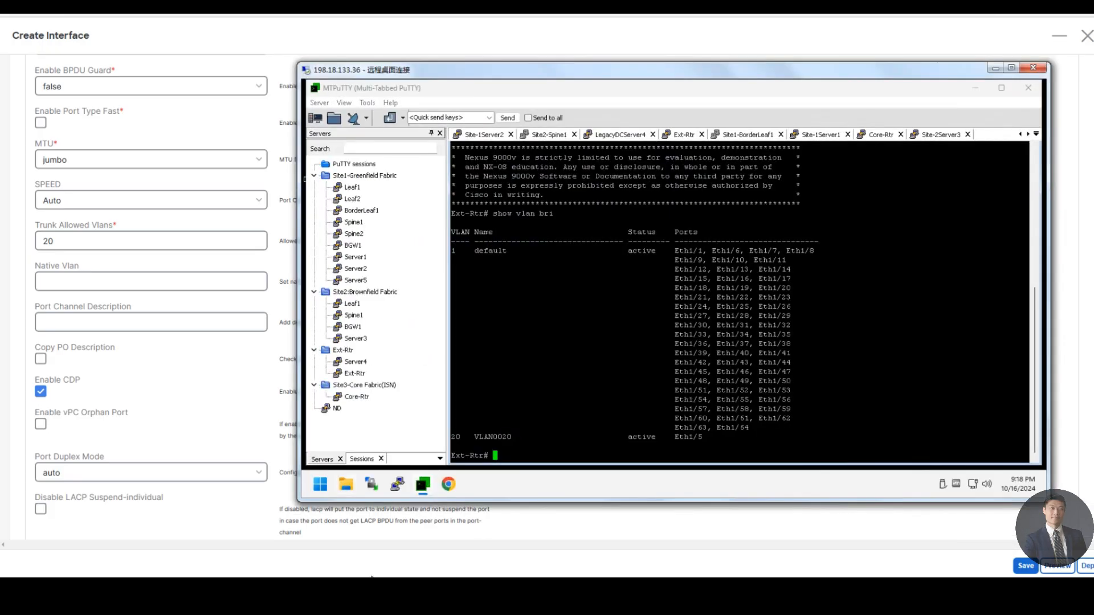
{"action": "left_click_drag", "start_coordinate": [547, 71], "coordinate": [569, 0]}
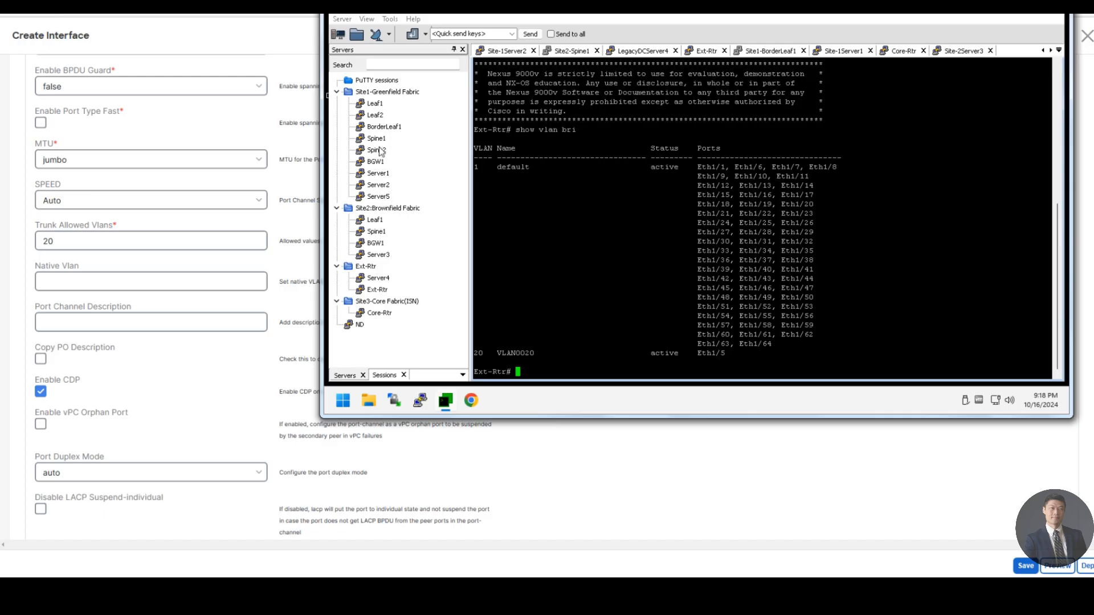
{"action": "double_click", "coordinate": [376, 106]}
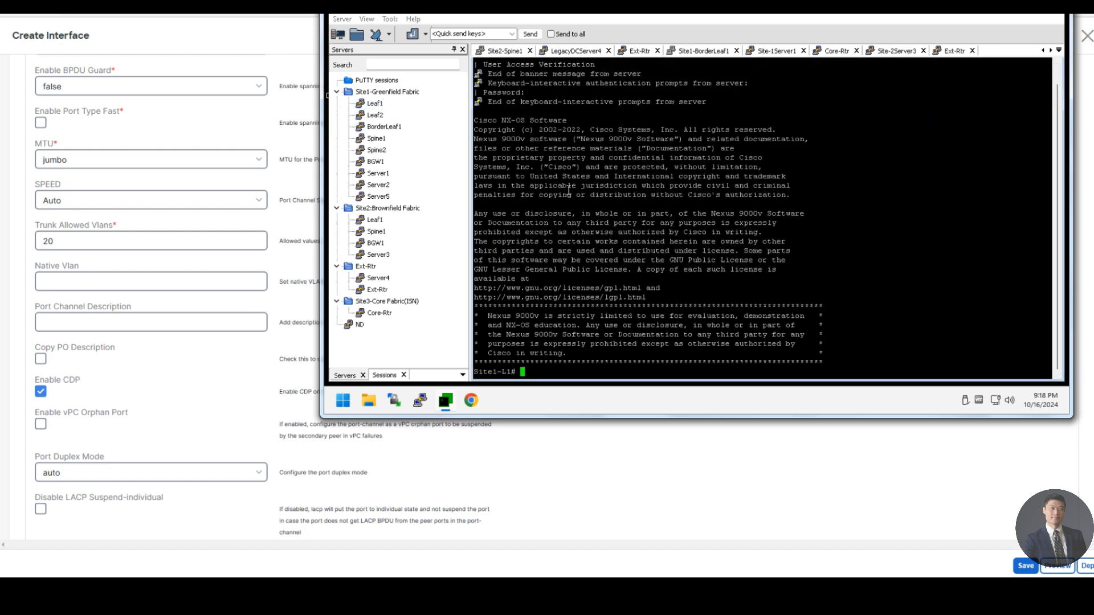
{"action": "type", "text": "show vpc"}
{"action": "key", "text": "Return"}
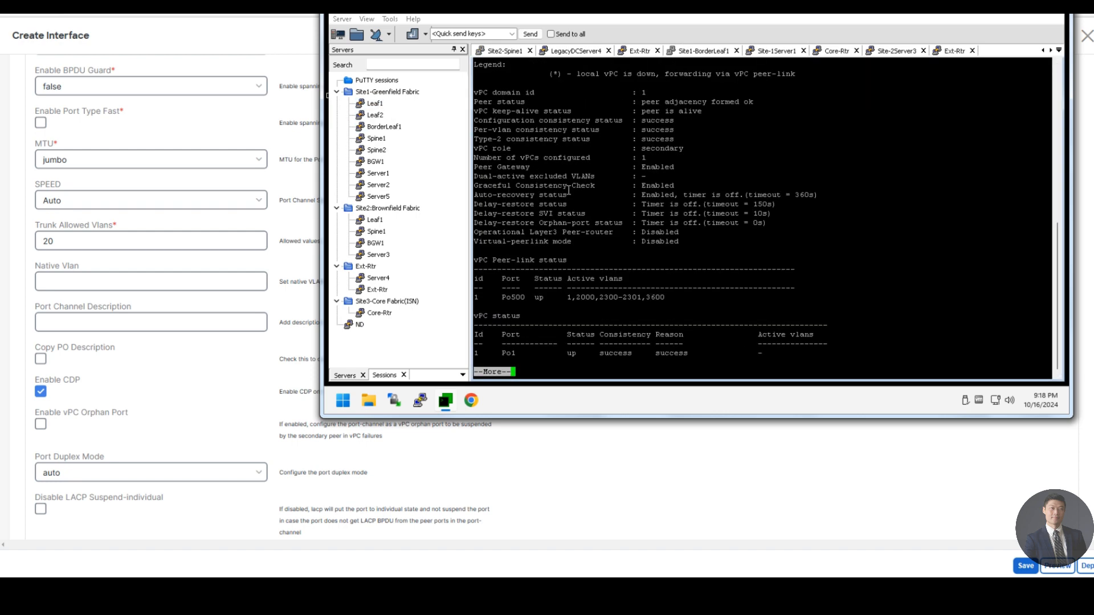
{"action": "key", "text": "space"}
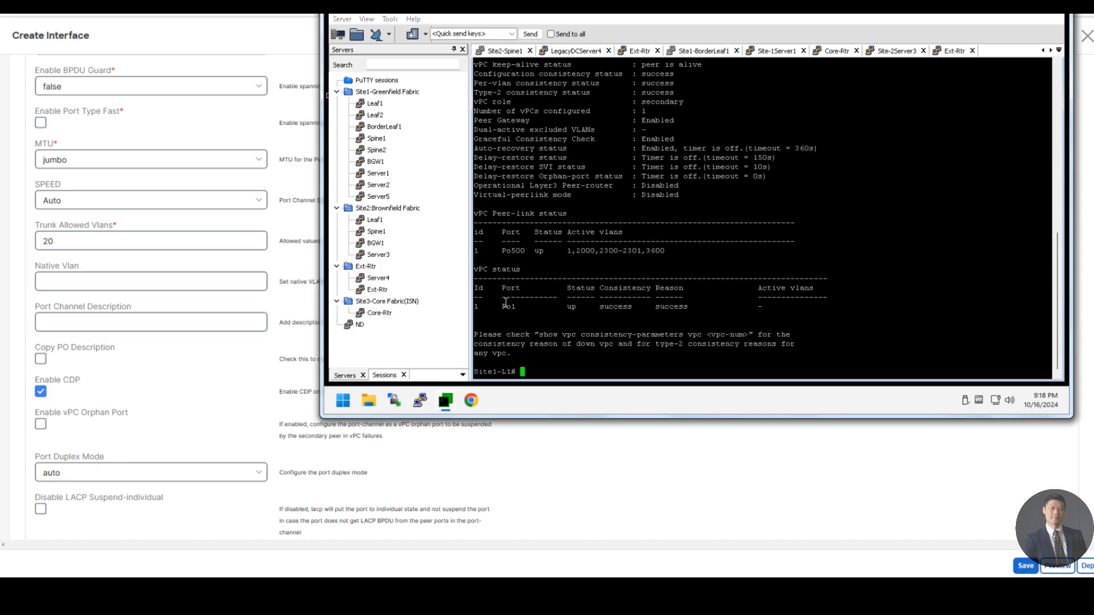
{"action": "left_click_drag", "start_coordinate": [497, 307], "coordinate": [714, 305]}
{"action": "left_click", "coordinate": [714, 305]}
- Open a session to Ext-Rtr and check its port channel and member ports with show port-channel summary
{"action": "double_click", "coordinate": [375, 290]}
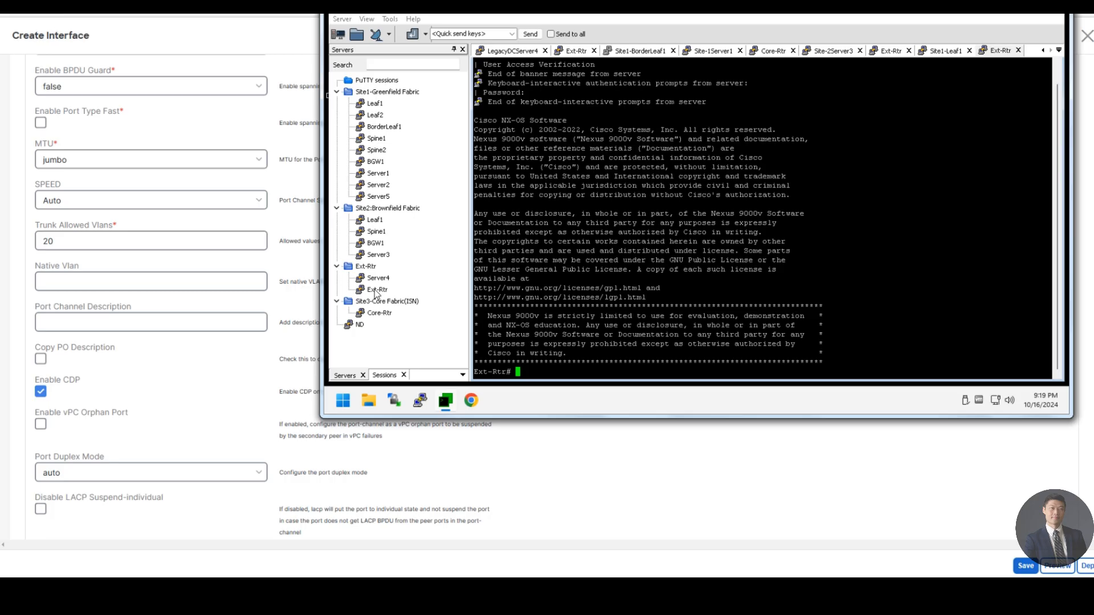
{"action": "type", "text": "show etherch"}
{"action": "key", "text": "BackSpace"}
{"action": "key", "text": "BackSpace"}
{"action": "key", "text": "BackSpace"}
{"action": "key", "text": "BackSpace"}
{"action": "key", "text": "BackSpace"}
{"action": "key", "text": "BackSpace"}
{"action": "key", "text": "BackSpace"}
{"action": "type", "text": "portch"}
{"action": "key", "text": "BackSpace"}
{"action": "key", "text": "BackSpace"}
{"action": "type", "text": "?"}
{"action": "type", "text": "-"}
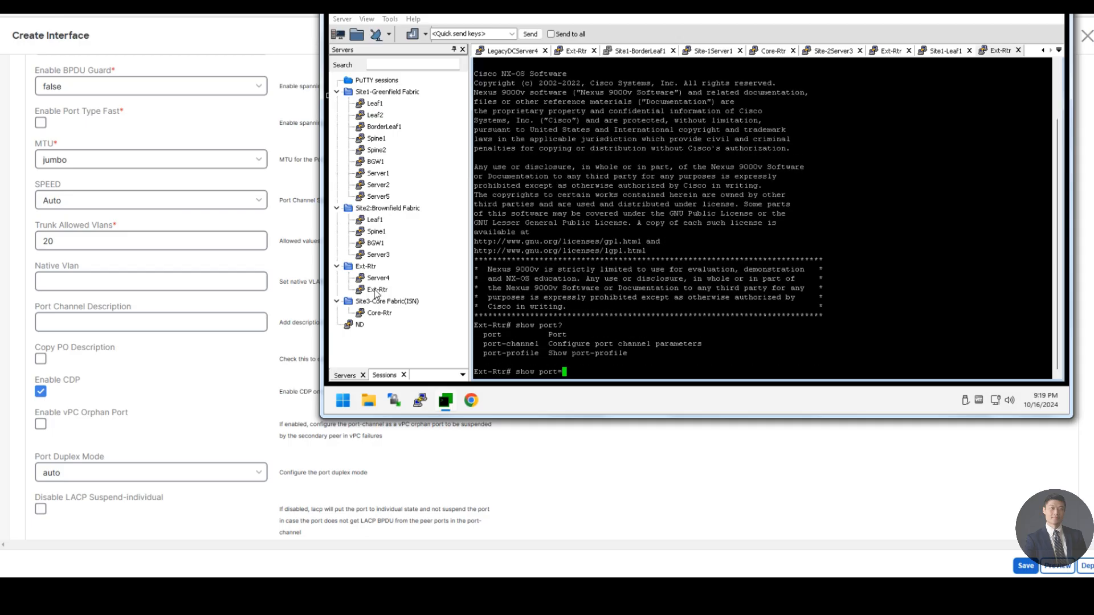
{"action": "type", "text": "channel summary"}
{"action": "key", "text": "Return"}
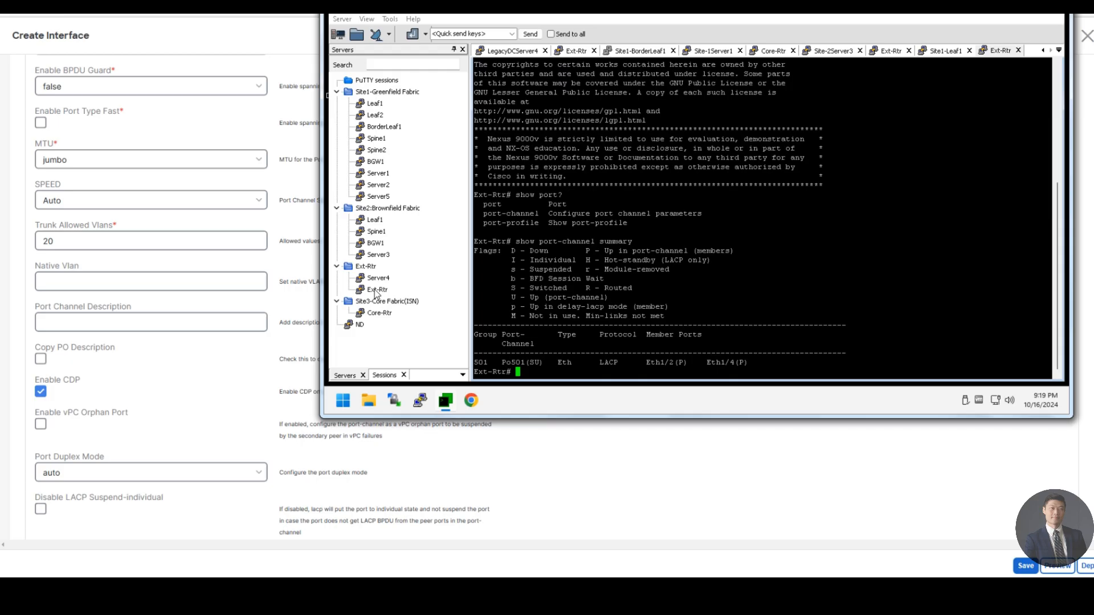
{"action": "left_click_drag", "start_coordinate": [752, 360], "coordinate": [507, 363]}
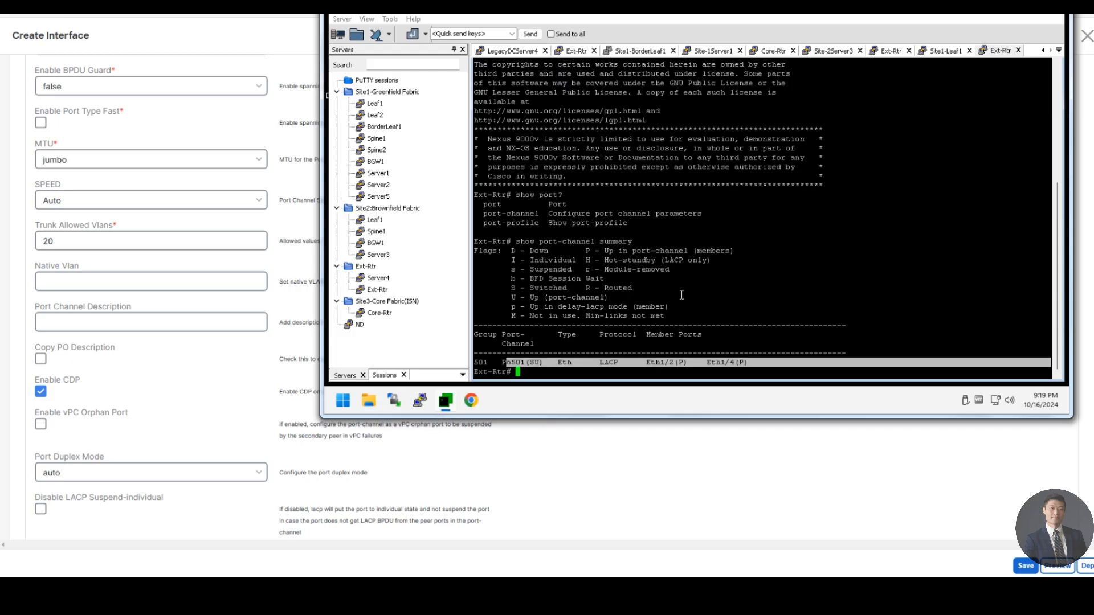
{"action": "left_click_drag", "start_coordinate": [738, 363], "coordinate": [553, 362]}
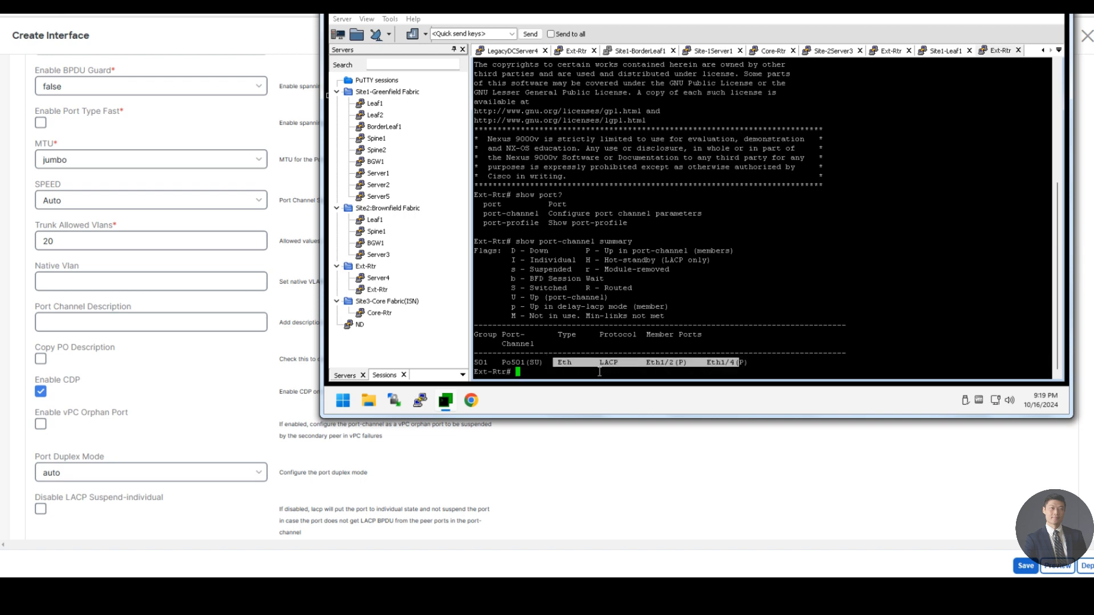
{"action": "left_click", "coordinate": [599, 372]}
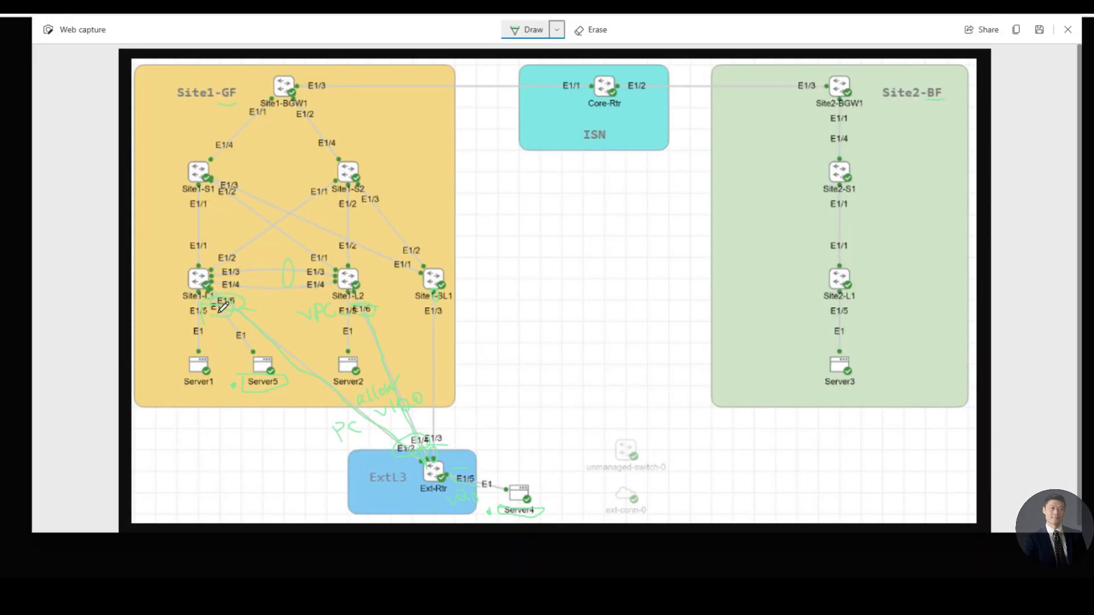
- Mark Site1-L1's Server5-facing port on the topology capture and erase the ink covering its label
{"action": "mouse_move", "coordinate": [221, 307]}
{"action": "left_mouse_down"}
{"action": "mouse_move", "coordinate": [229, 297]}
{"action": "mouse_move", "coordinate": [209, 300]}
{"action": "mouse_move", "coordinate": [243, 311]}
{"action": "left_mouse_up"}
{"action": "left_click", "coordinate": [593, 32]}
{"action": "mouse_move", "coordinate": [228, 311]}
{"action": "left_mouse_down"}
{"action": "mouse_move", "coordinate": [214, 293]}
{"action": "mouse_move", "coordinate": [212, 312]}
{"action": "mouse_move", "coordinate": [224, 296]}
{"action": "left_mouse_up"}
{"action": "left_click", "coordinate": [527, 29]}
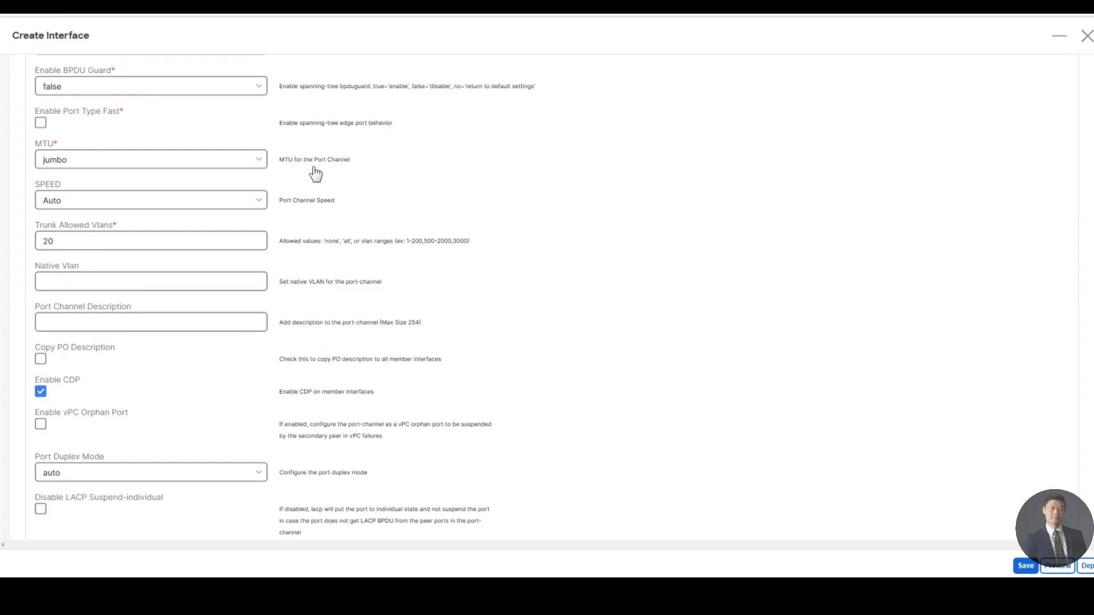
- Leave the interface creation form and filter the Site1-Greenfield fabric's interfaces to Interface == Ethernet1/7
{"action": "left_click", "coordinate": [1086, 38]}
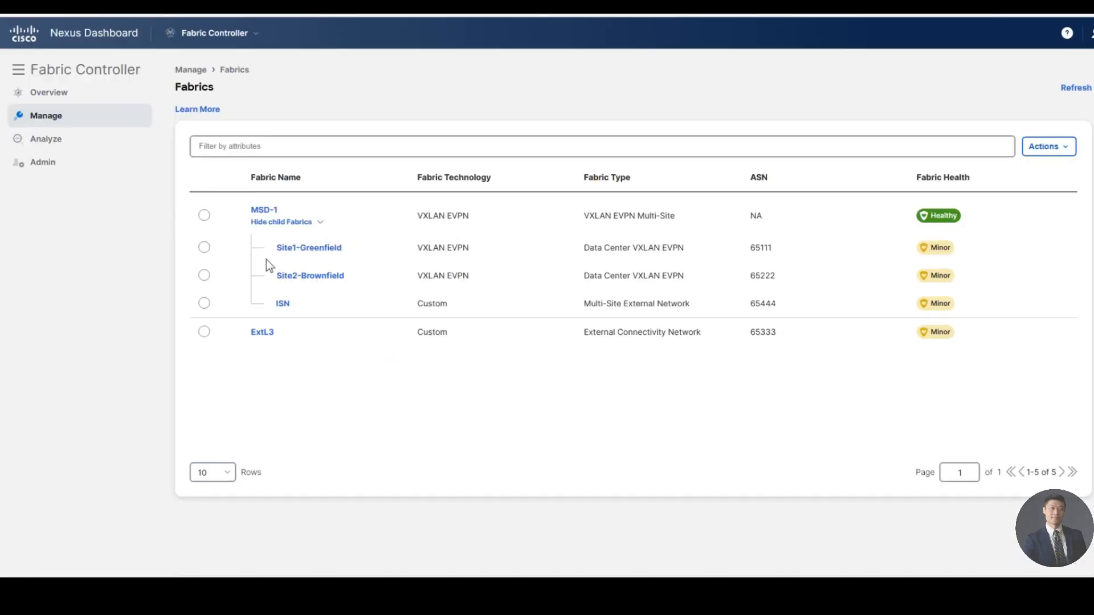
{"action": "left_click", "coordinate": [312, 248]}
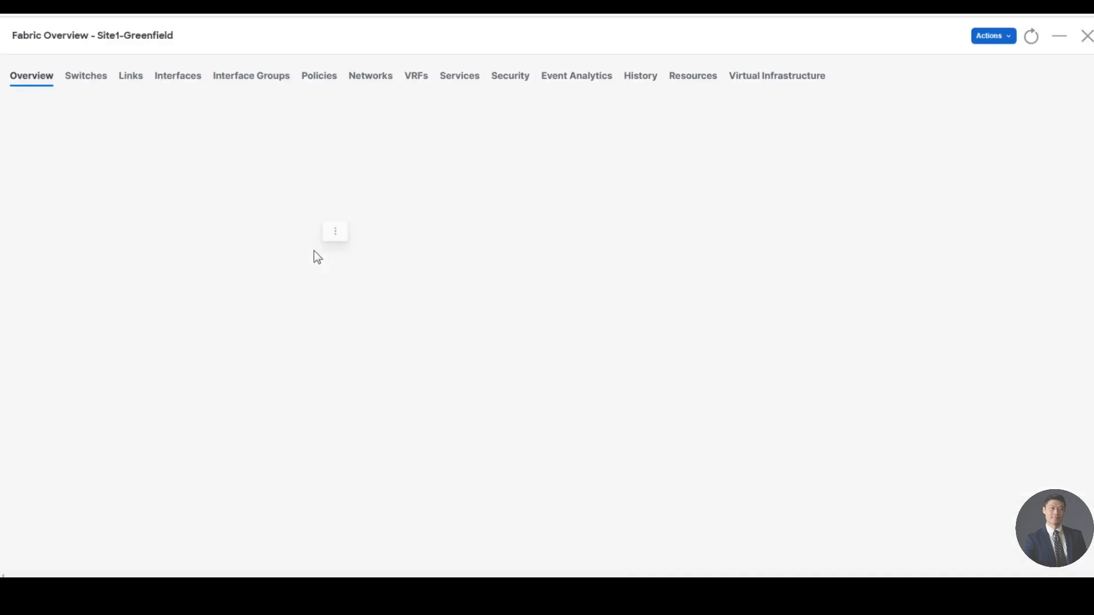
{"action": "left_click", "coordinate": [344, 235]}
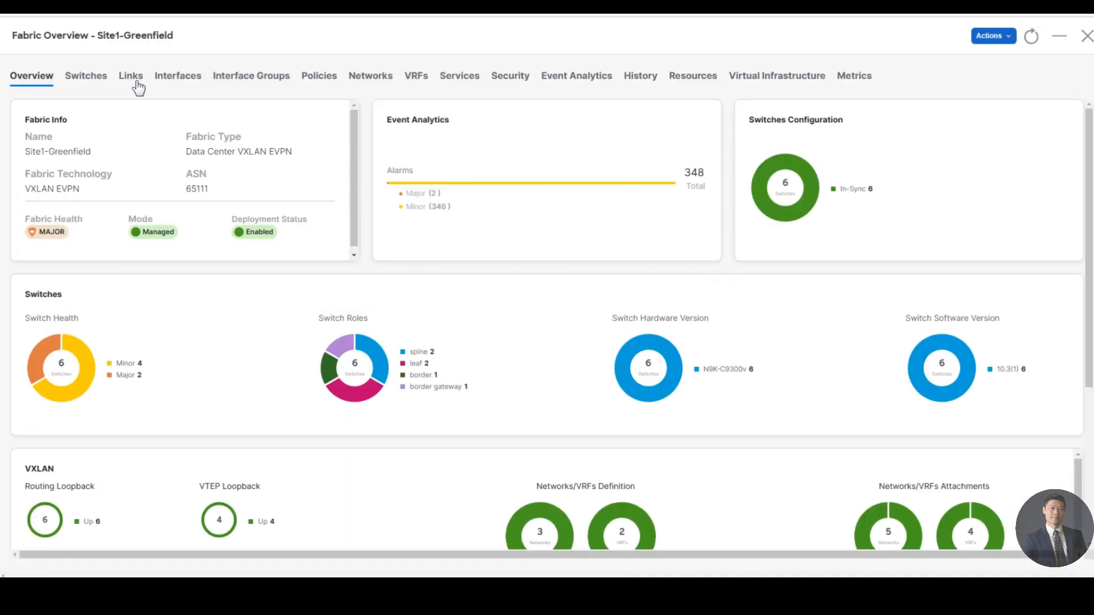
{"action": "left_click", "coordinate": [183, 79]}
{"action": "left_click", "coordinate": [193, 122]}
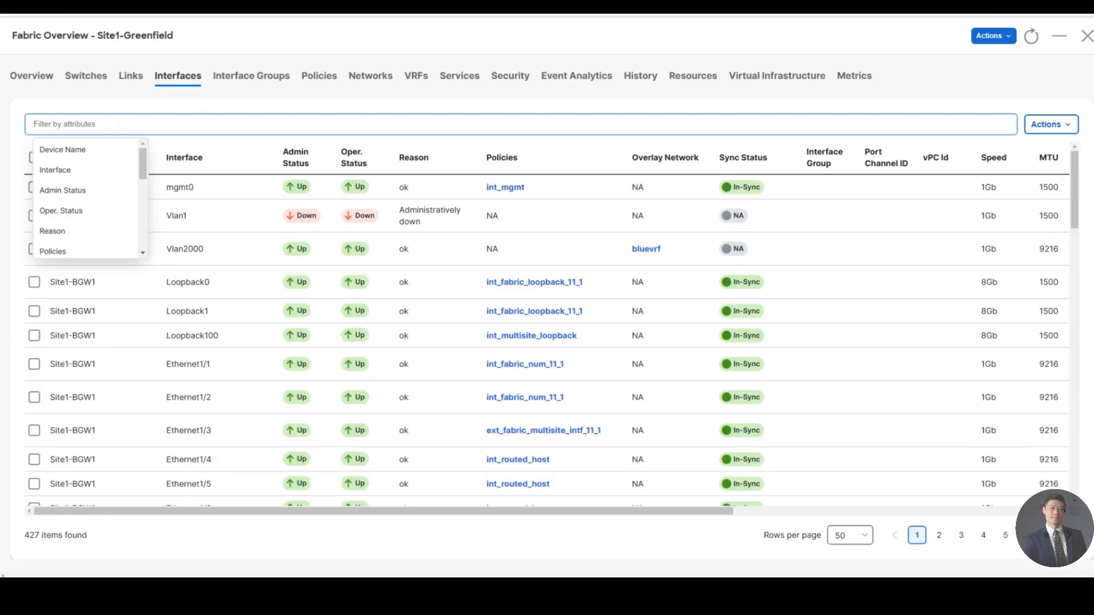
{"action": "left_click", "coordinate": [93, 169]}
{"action": "left_click", "coordinate": [113, 148]}
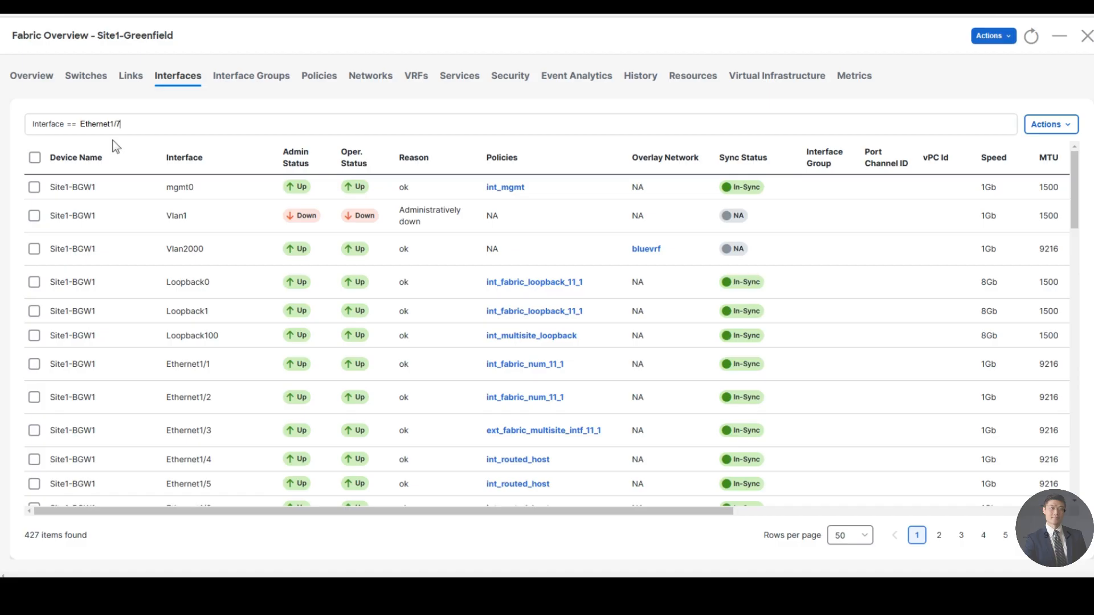
{"action": "key", "text": "Return"}
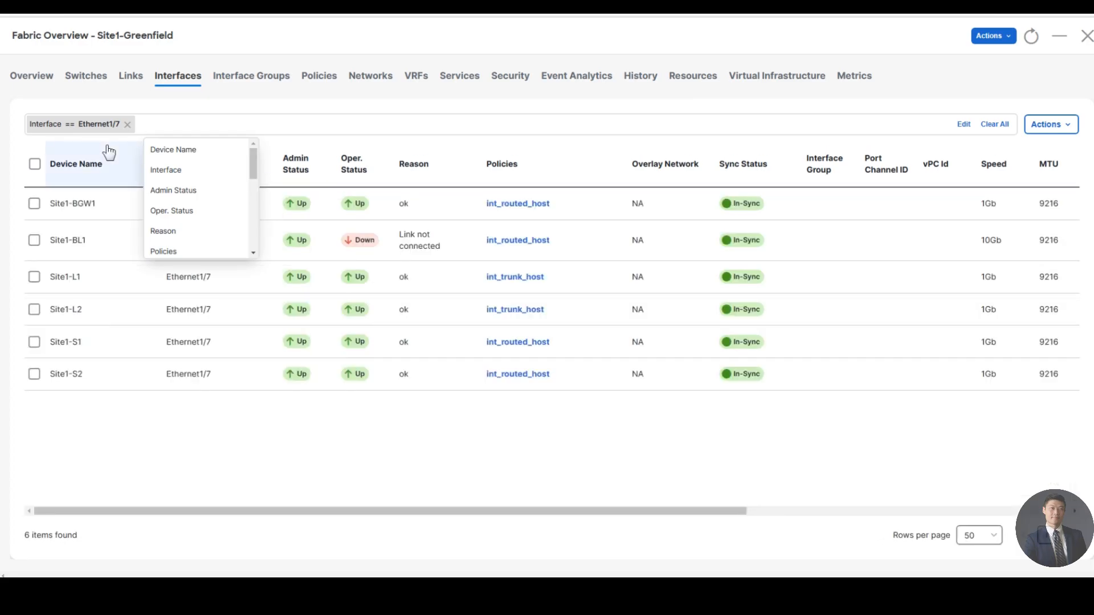
{"action": "left_click", "coordinate": [135, 453]}
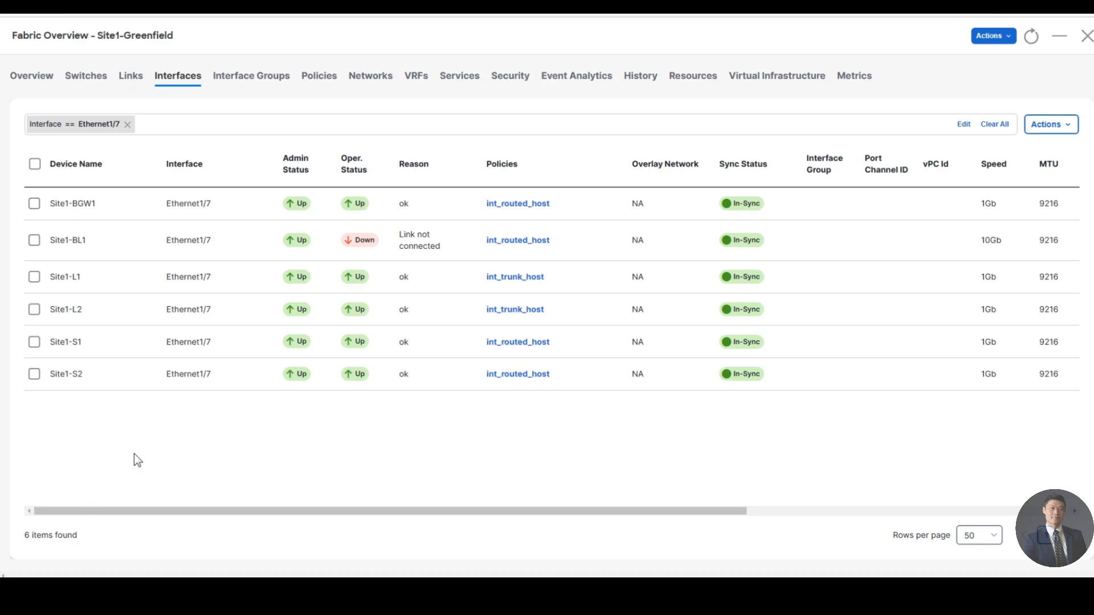
- Edit Ethernet1/7 on Site1-L1 and change its policy template to int_access_host
{"action": "left_click", "coordinate": [34, 278]}
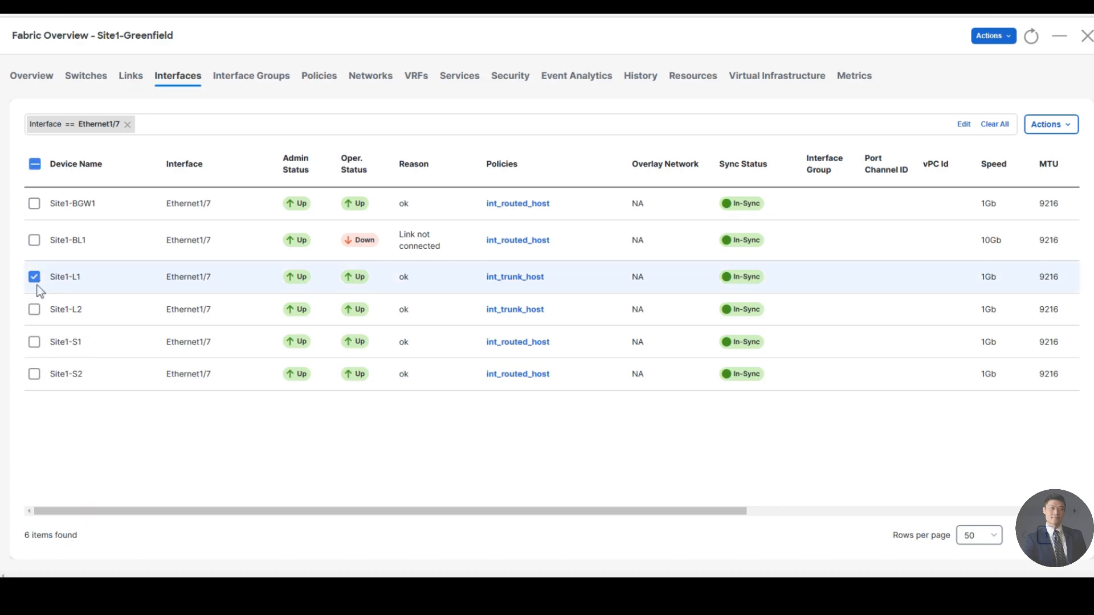
{"action": "left_click", "coordinate": [1051, 124]}
{"action": "left_click", "coordinate": [1004, 192]}
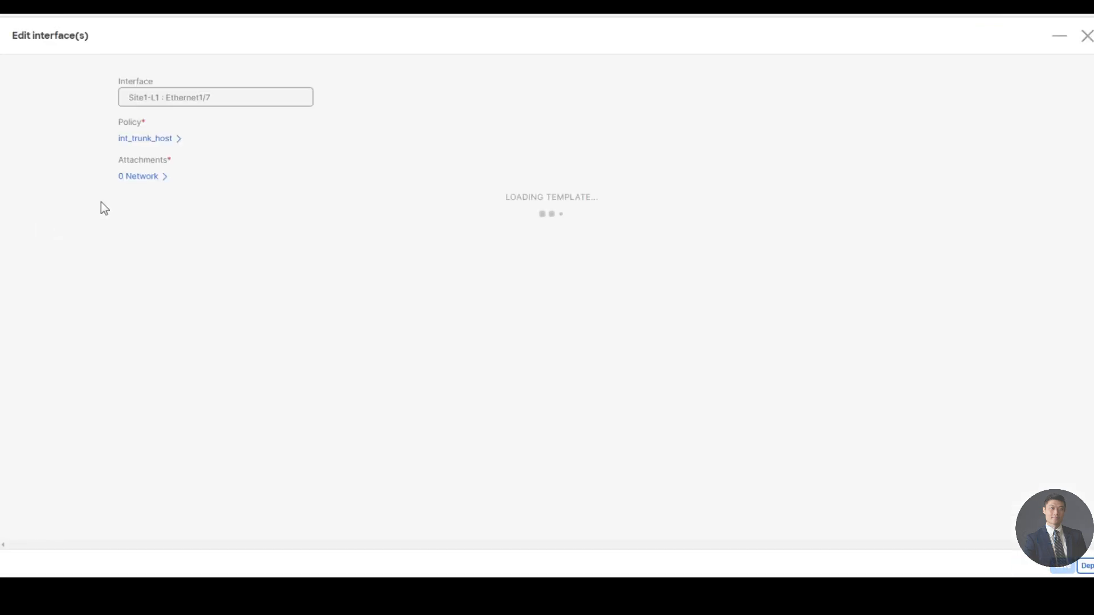
{"action": "left_click", "coordinate": [143, 141]}
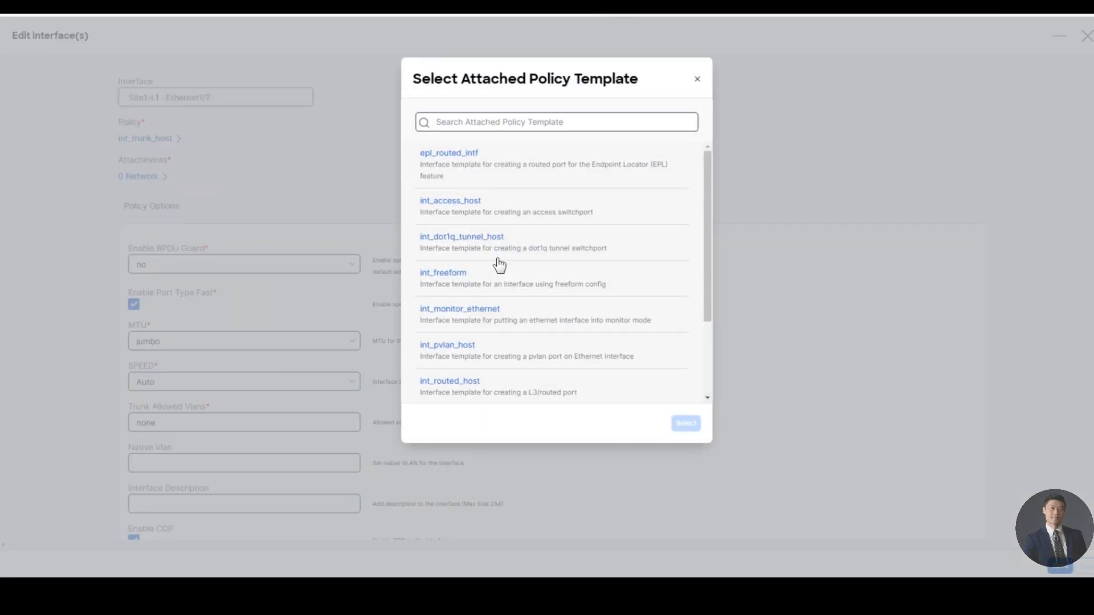
{"action": "left_click", "coordinate": [472, 215]}
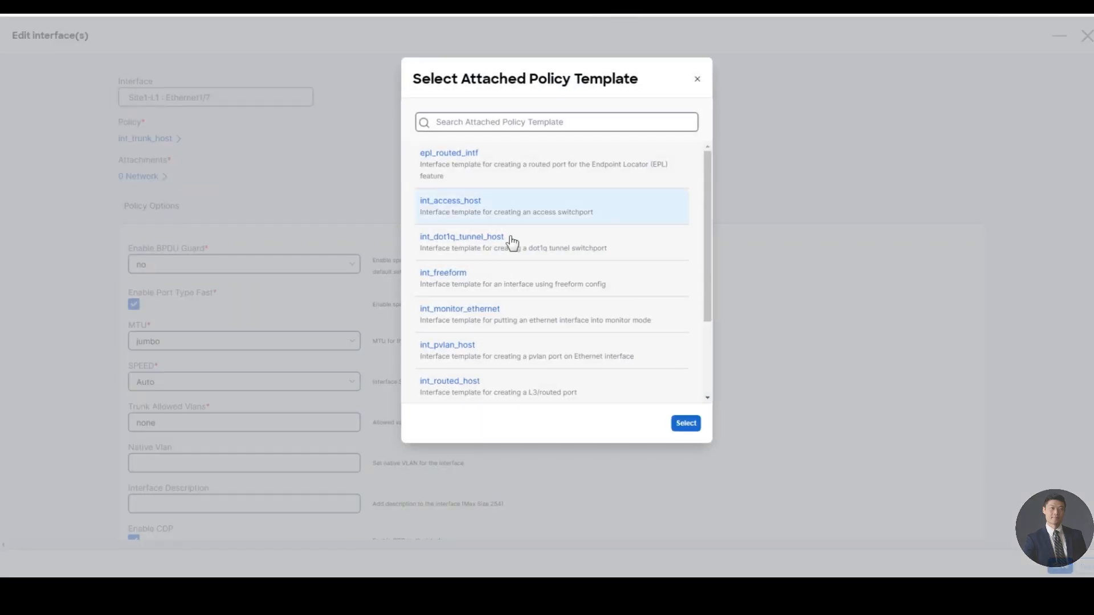
{"action": "left_click", "coordinate": [689, 426]}
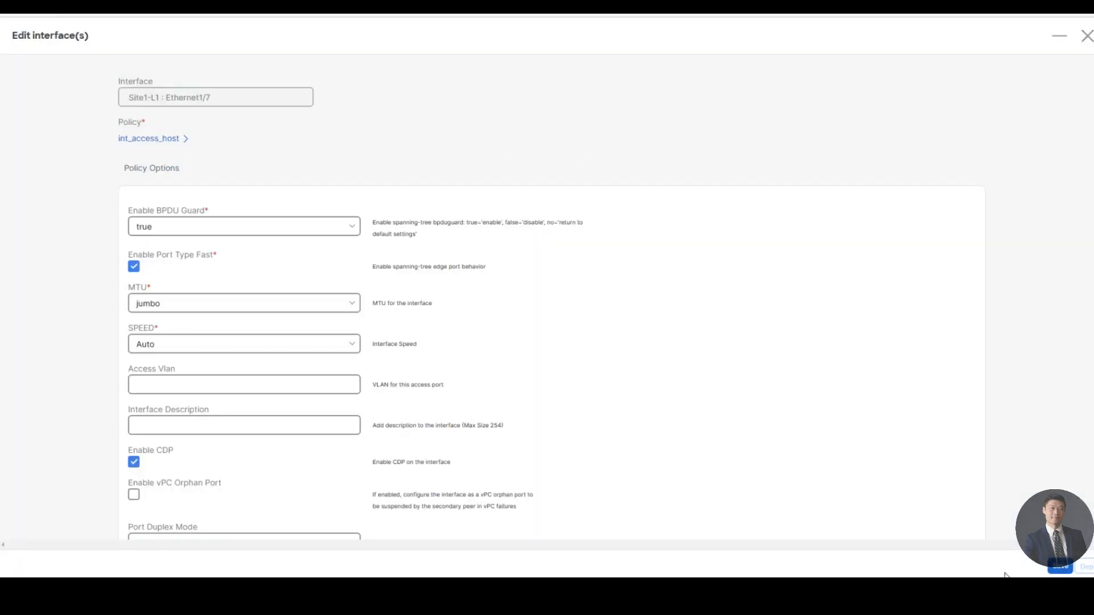
- Save the Site1-L1 Ethernet1/7 policy change and deploy its configuration, then close the interface editor
{"action": "left_click", "coordinate": [1055, 567]}
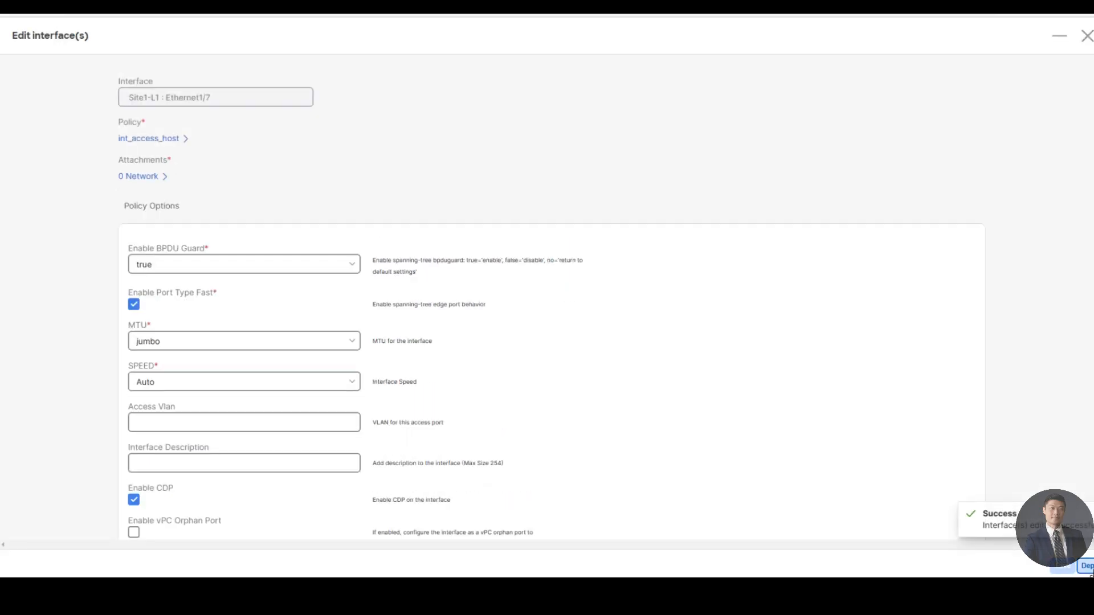
{"action": "left_click", "coordinate": [1086, 568]}
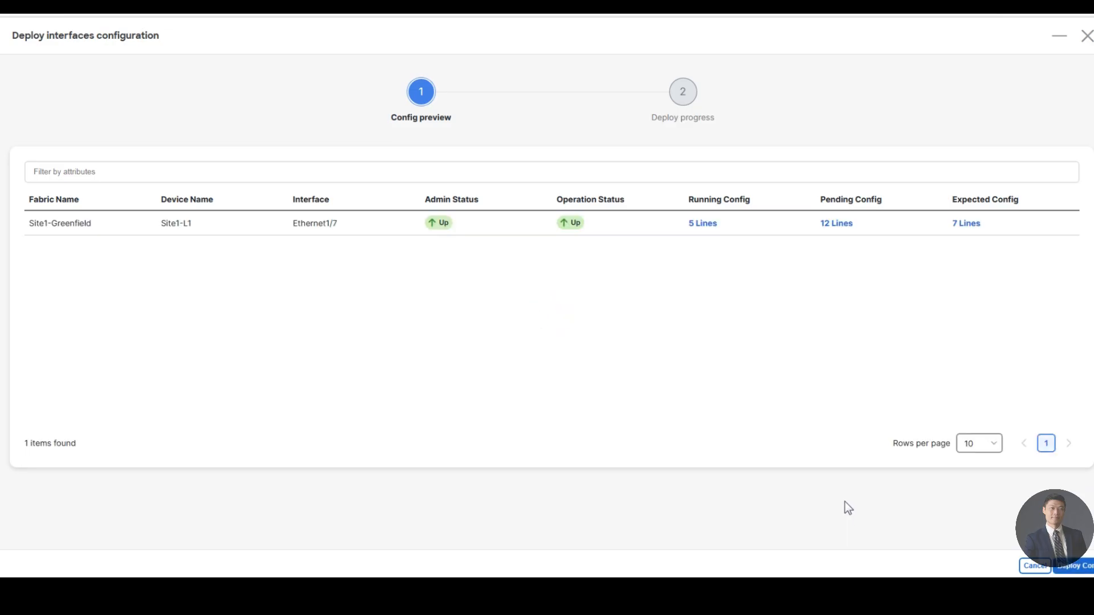
{"action": "left_click", "coordinate": [1072, 566]}
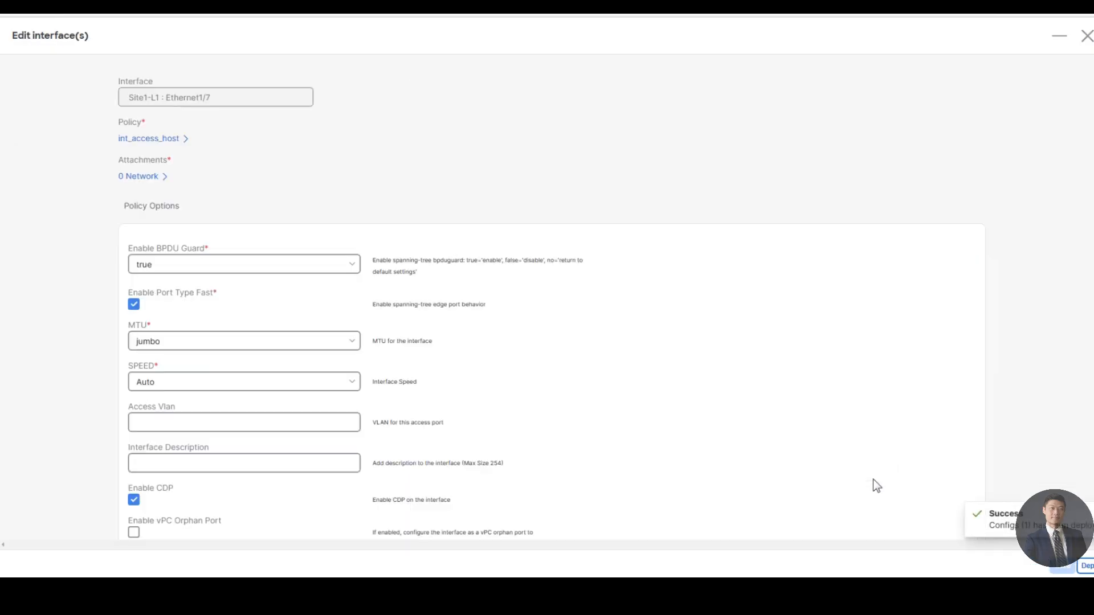
{"action": "left_click", "coordinate": [1075, 45]}
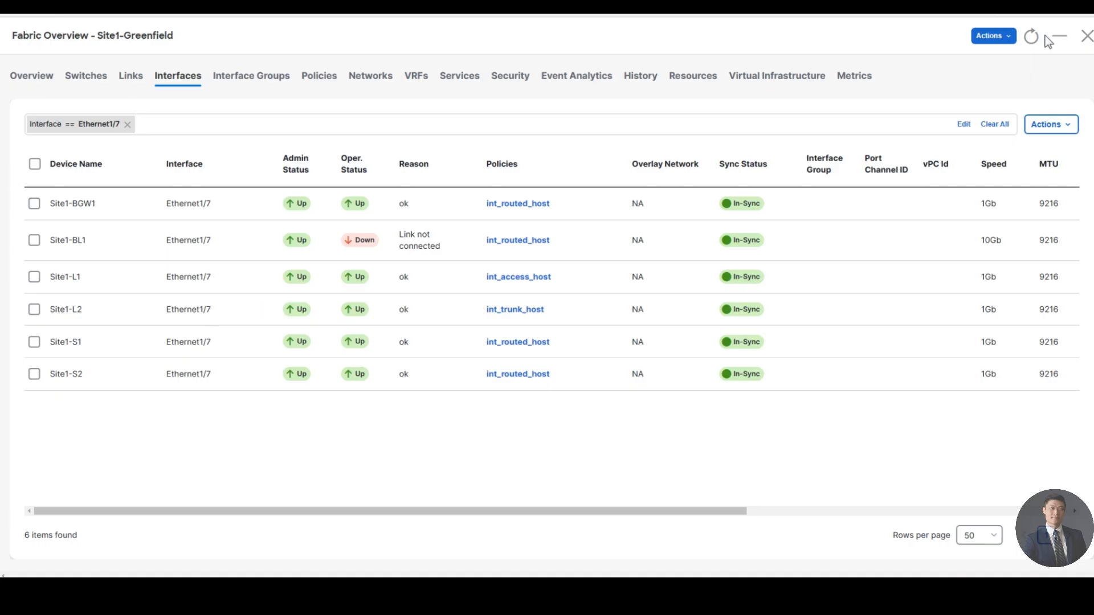
- Leave the Site1-Greenfield overview and start creating a new network in the MSD-1 fabric
{"action": "left_click", "coordinate": [1084, 36]}
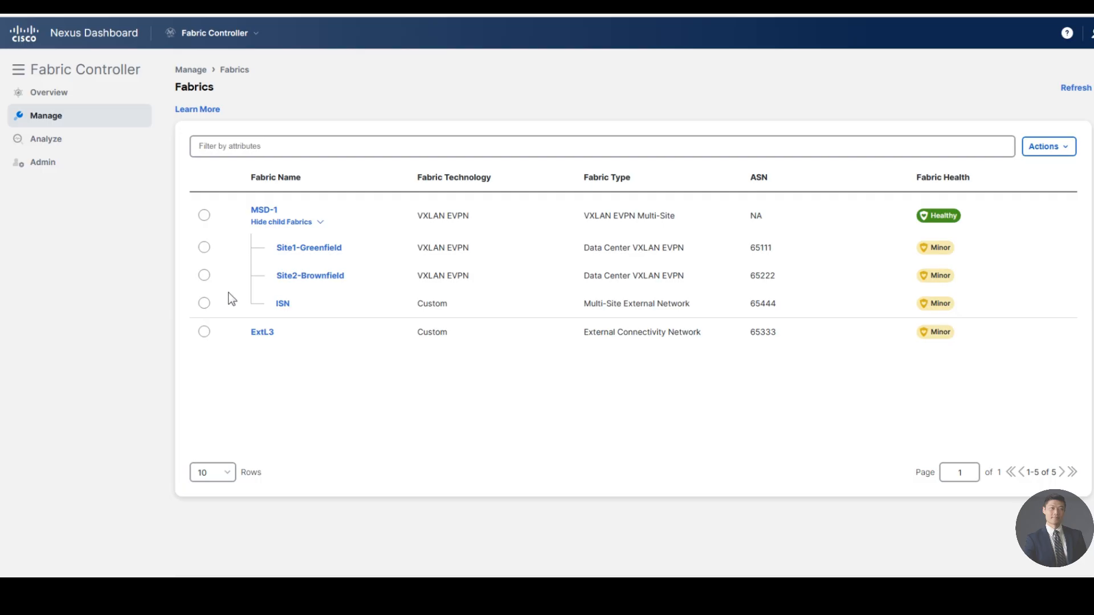
{"action": "left_click", "coordinate": [270, 211]}
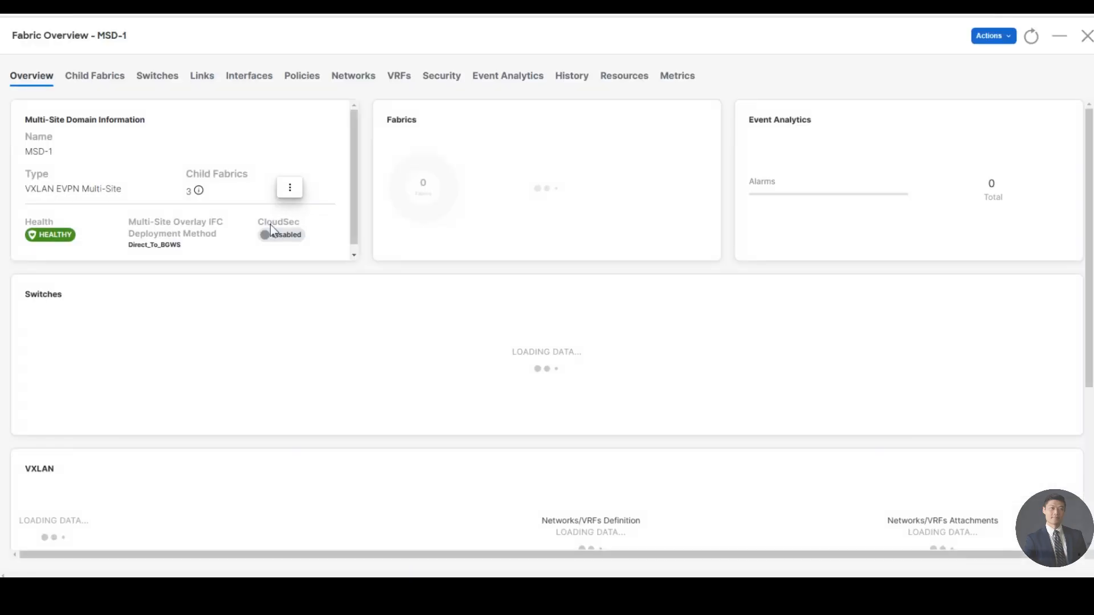
{"action": "left_click", "coordinate": [290, 187]}
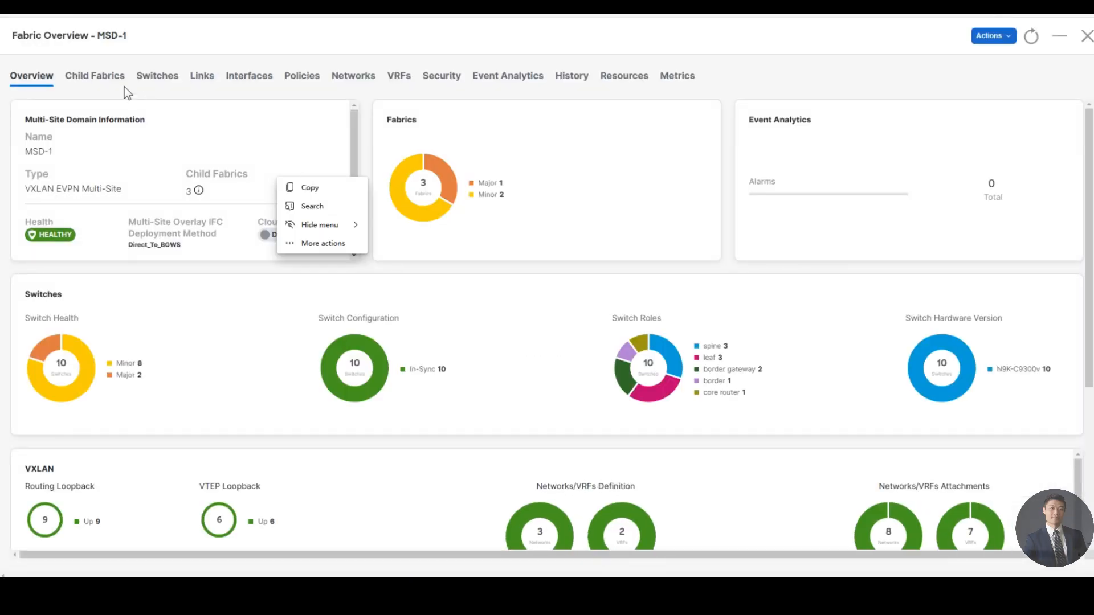
{"action": "left_click", "coordinate": [363, 83]}
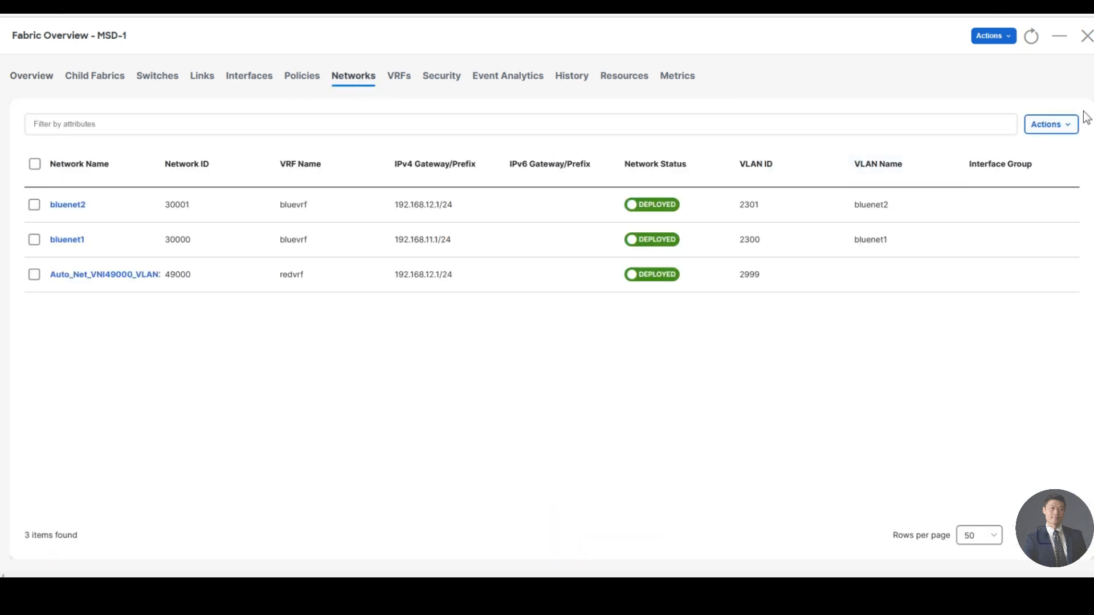
{"action": "left_click", "coordinate": [1063, 128]}
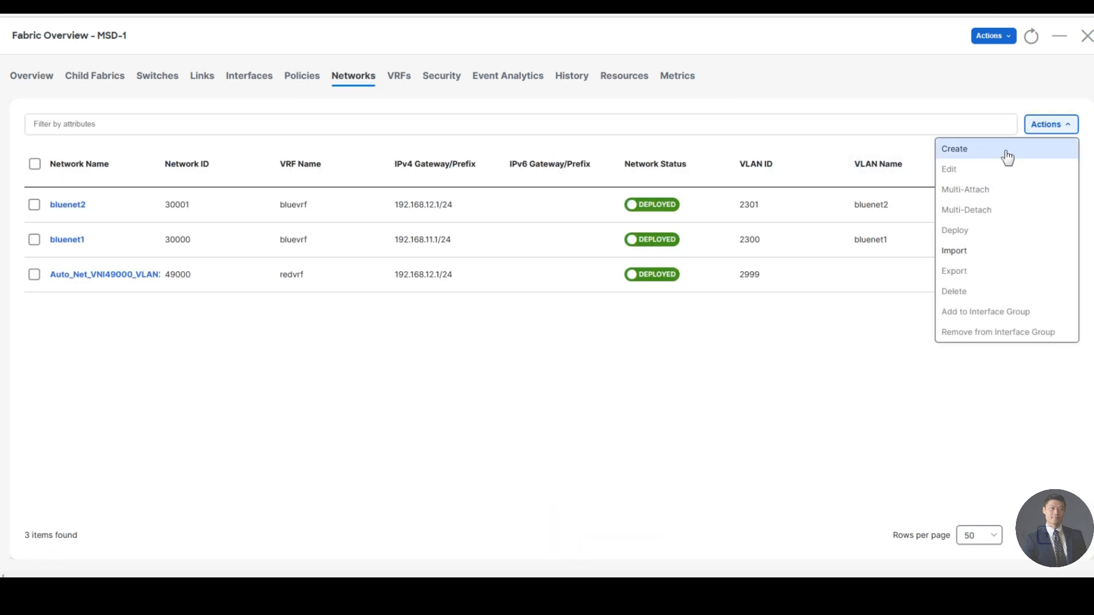
{"action": "left_click", "coordinate": [1006, 153]}
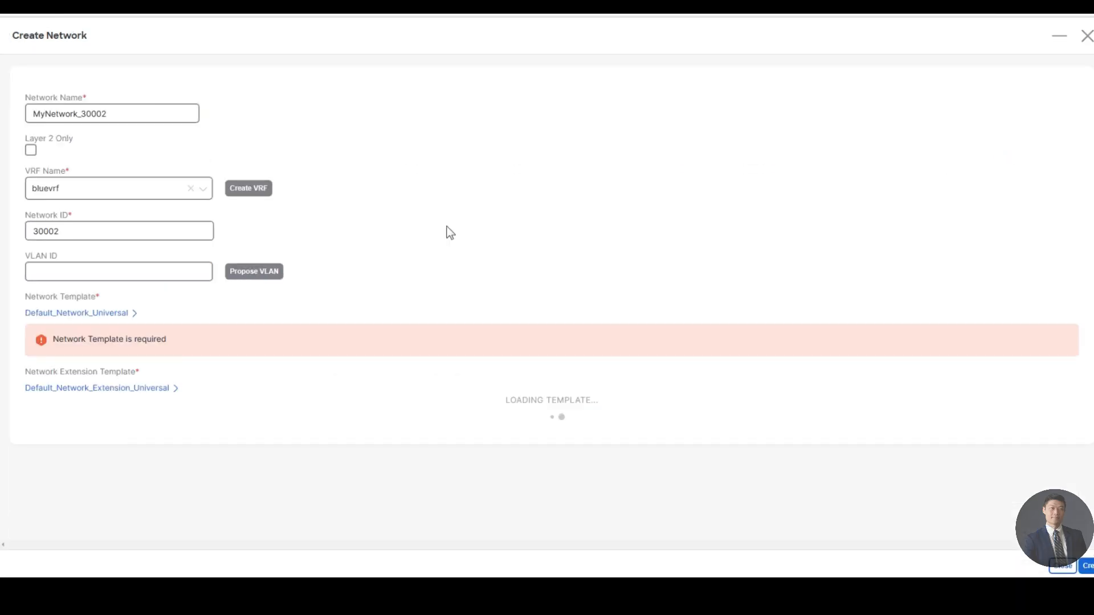
- Name the new network ExternalNetwork, set its VLAN ID to 20 and create it
{"action": "double_click", "coordinate": [100, 114]}
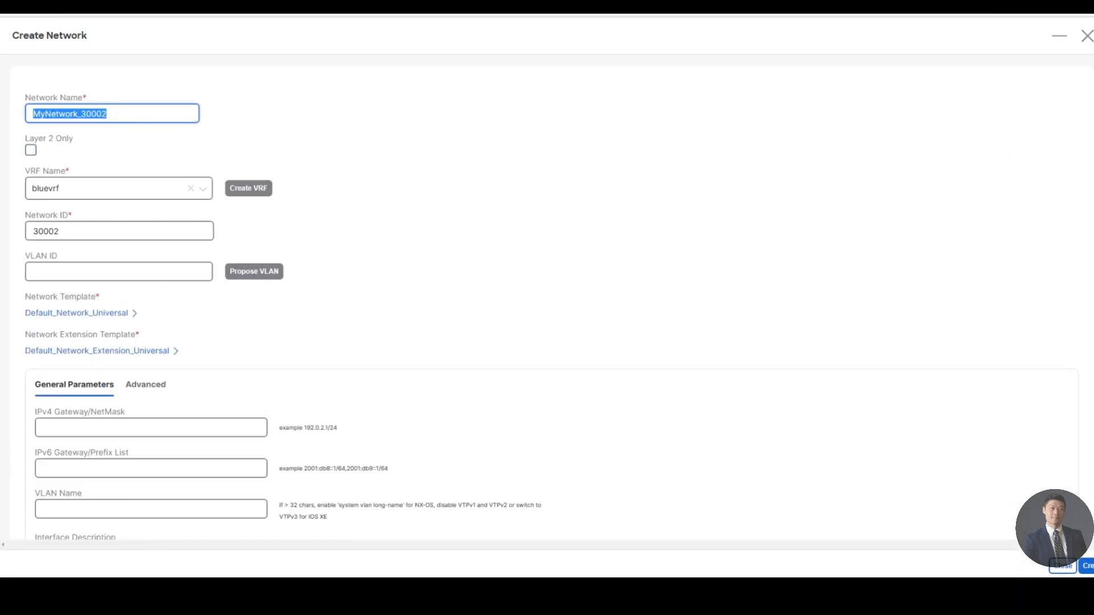
{"action": "type", "text": "ExternalN"}
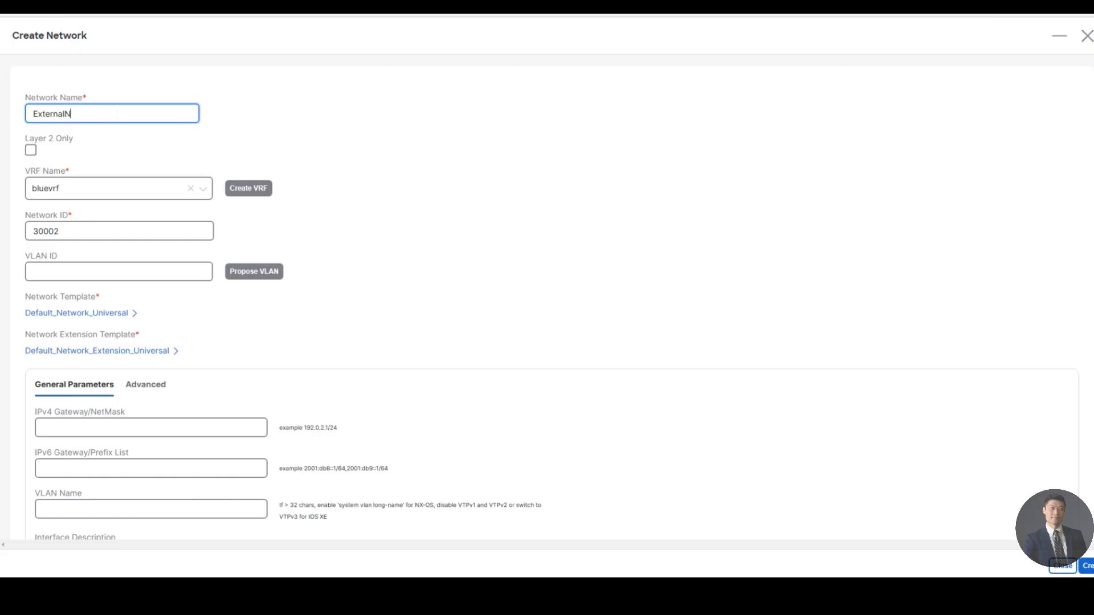
{"action": "type", "text": "etwork"}
{"action": "left_click", "coordinate": [34, 271]}
{"action": "type", "text": "20"}
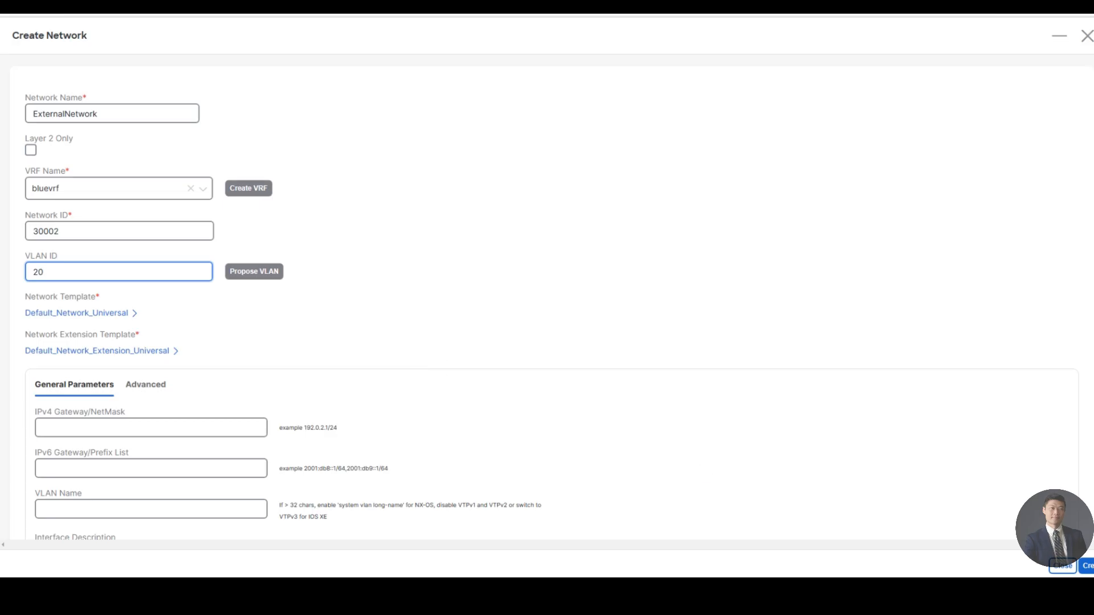
{"action": "left_click", "coordinate": [1085, 567]}
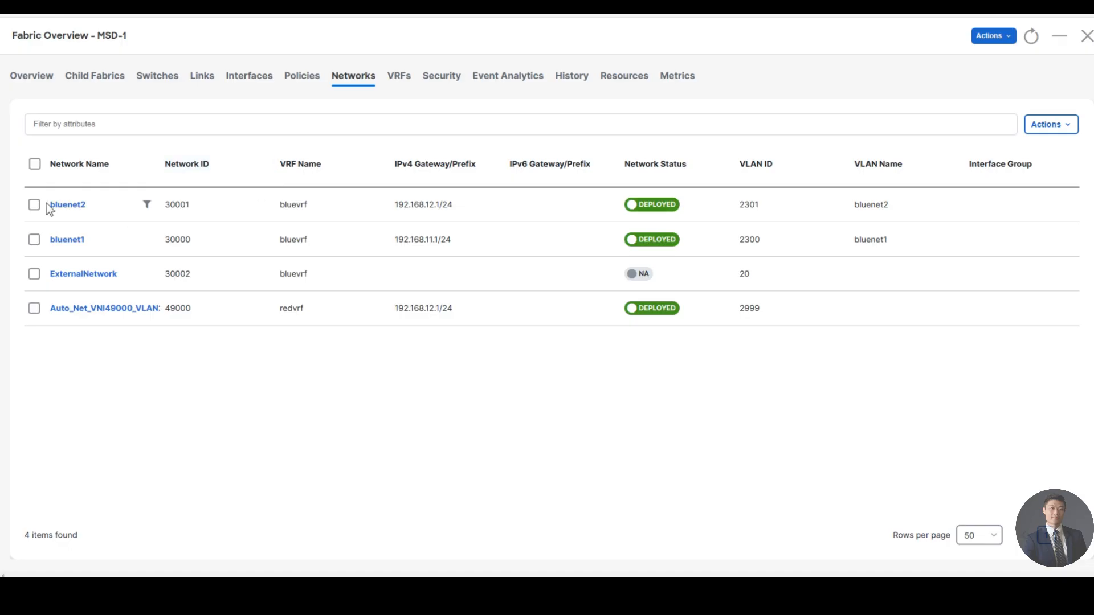
- Open ExternalNetwork's attachments and edit the Site1-L1 and Site1-L2 attachments together
{"action": "left_click", "coordinate": [80, 275]}
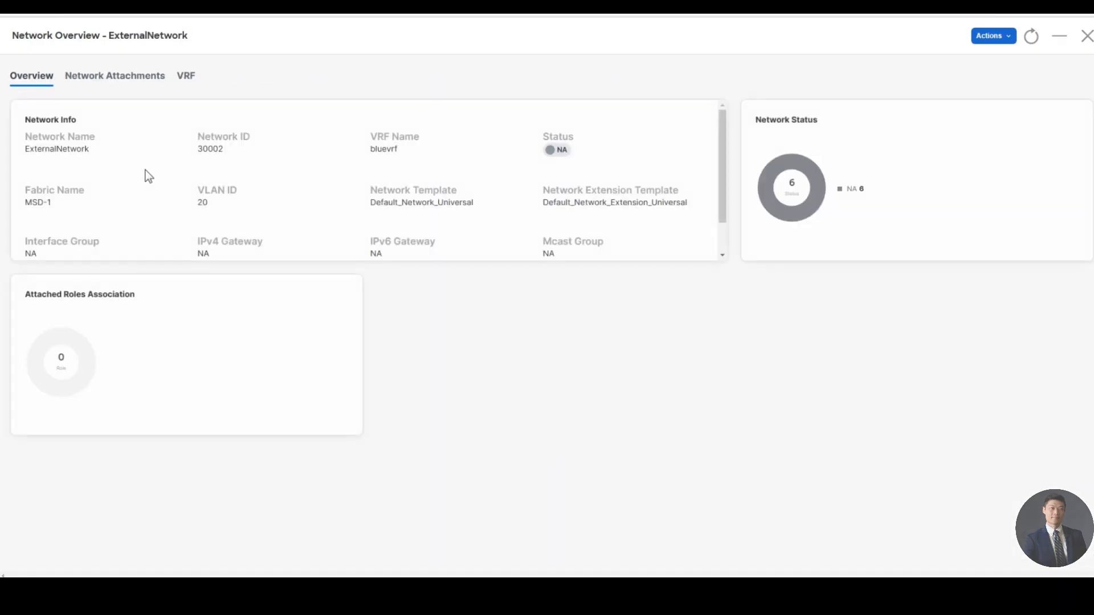
{"action": "left_click", "coordinate": [98, 76]}
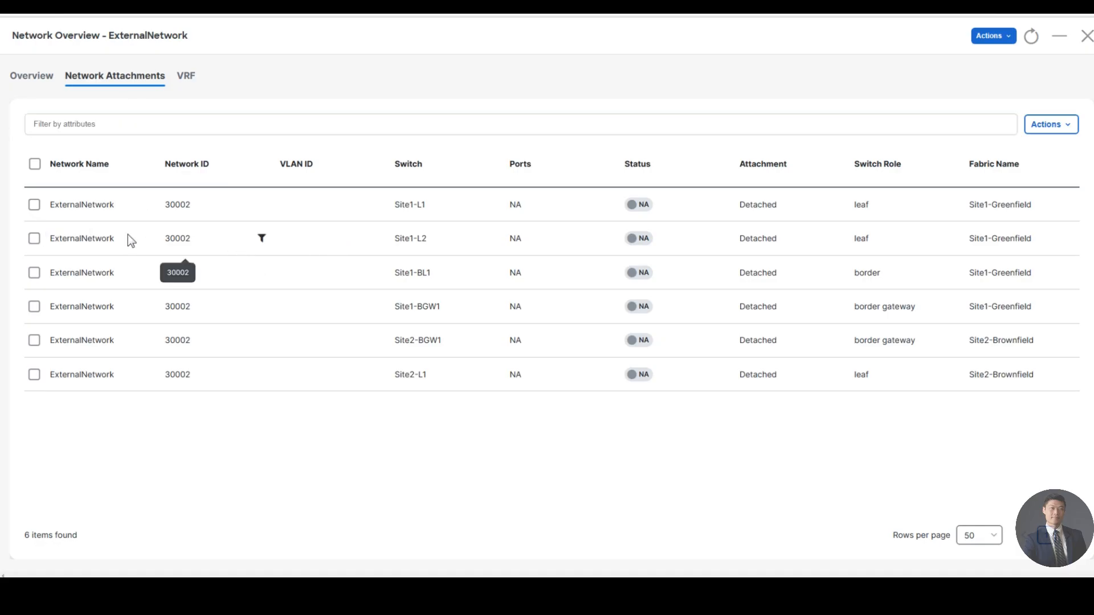
{"action": "left_click", "coordinate": [34, 204]}
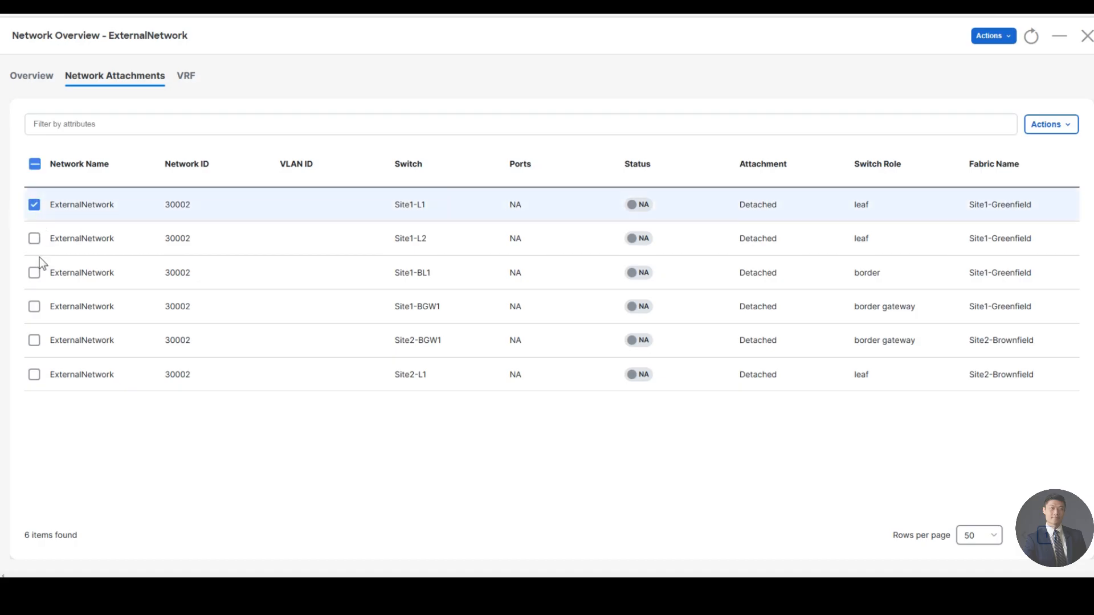
{"action": "left_click", "coordinate": [34, 240]}
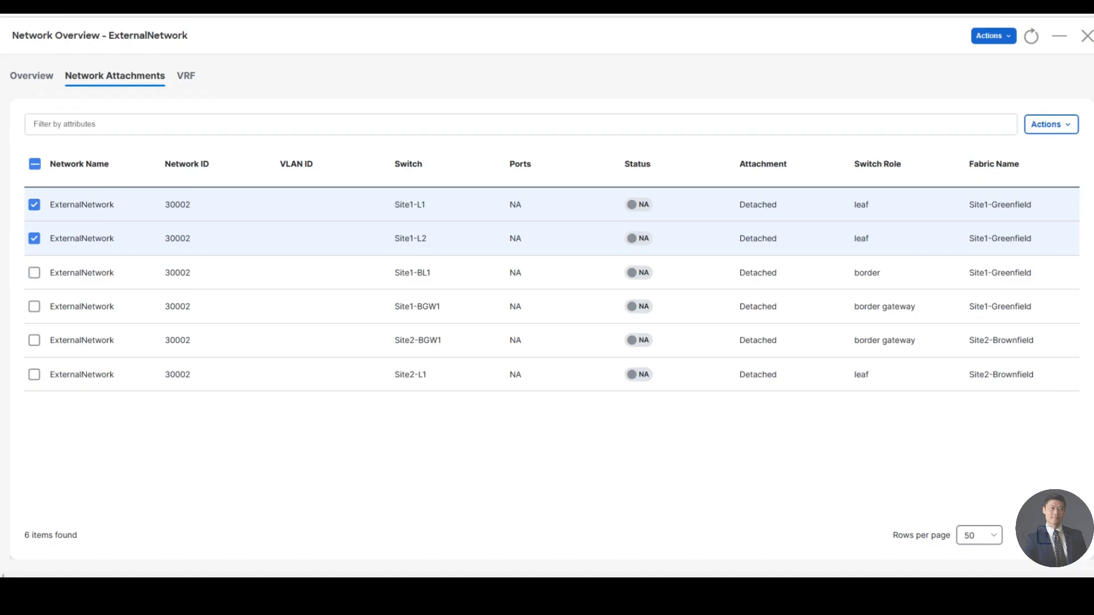
{"action": "left_click", "coordinate": [1063, 126]}
{"action": "left_click", "coordinate": [1032, 171]}
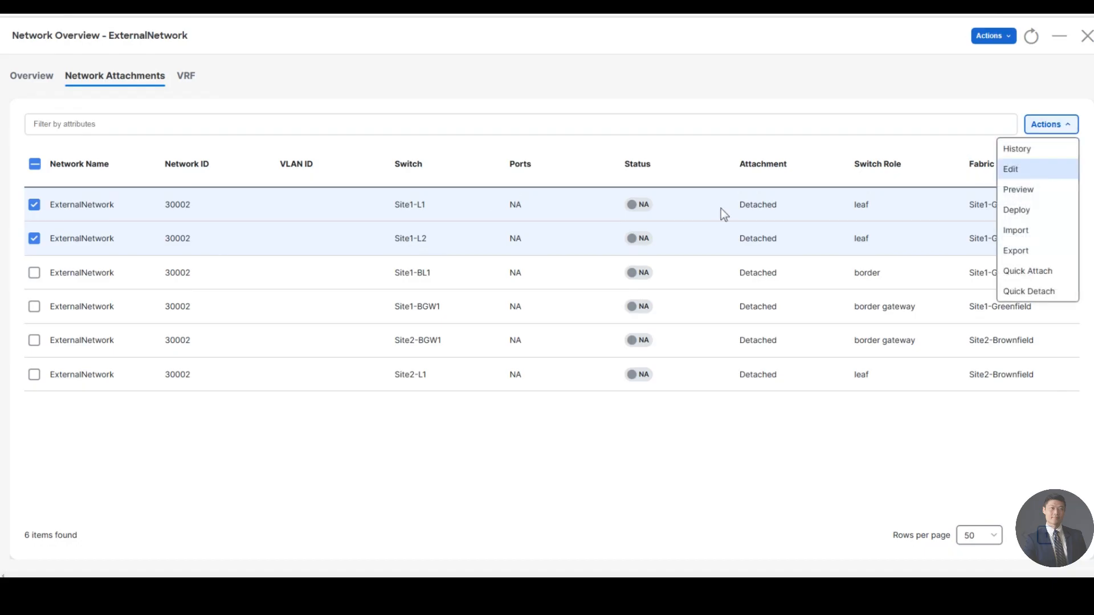
- Attach ExternalNetwork to the Site1-L1 and Site1-L2 pair and select Ethernet1/7 on both switches
{"action": "left_click", "coordinate": [191, 112]}
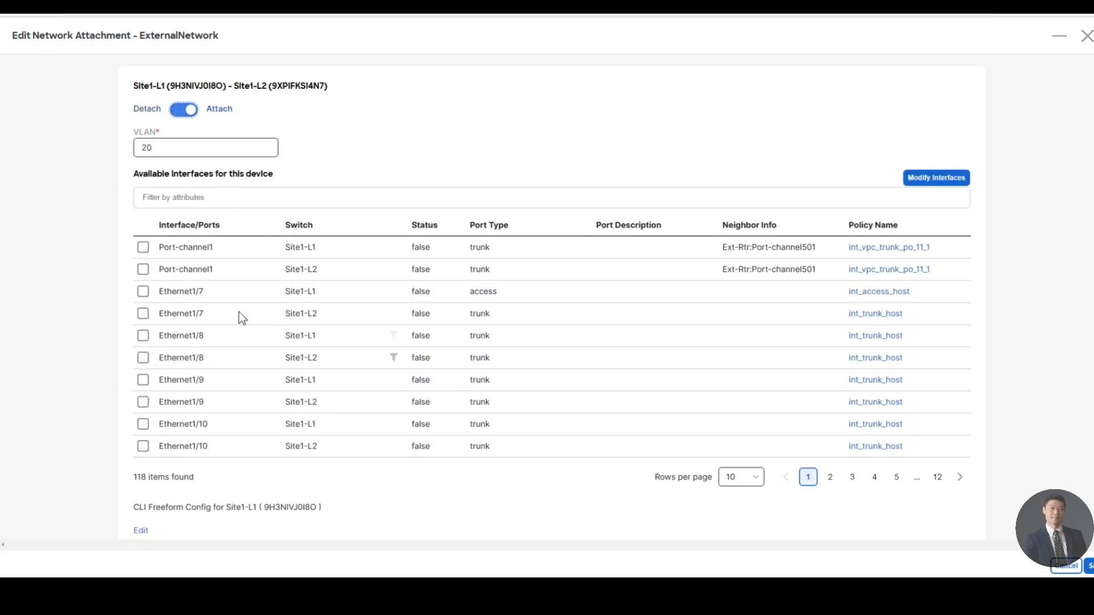
{"action": "left_click", "coordinate": [143, 291]}
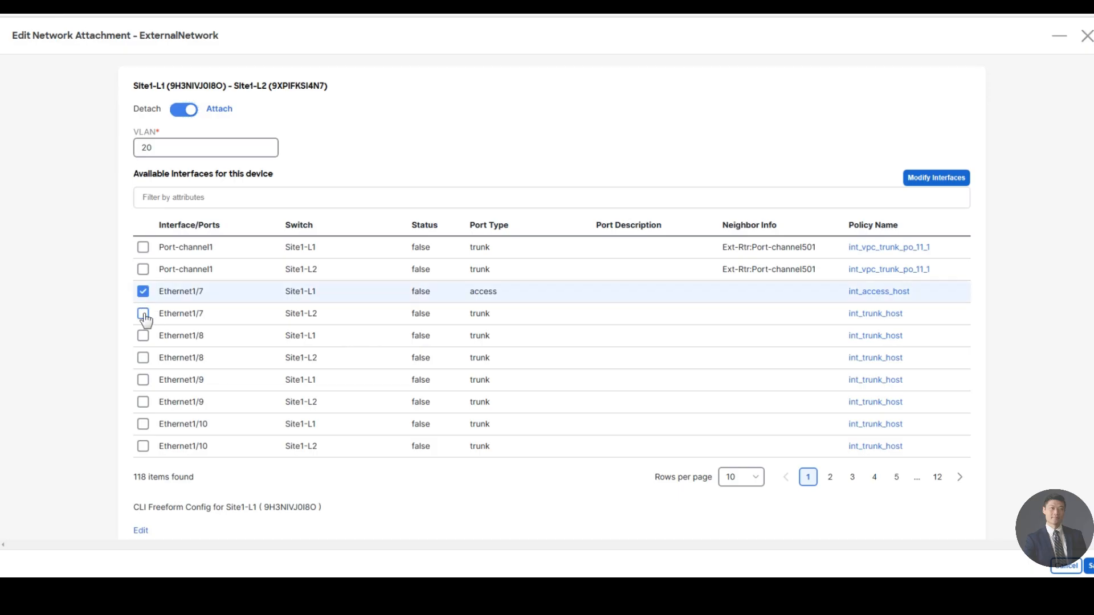
{"action": "left_click", "coordinate": [143, 314]}
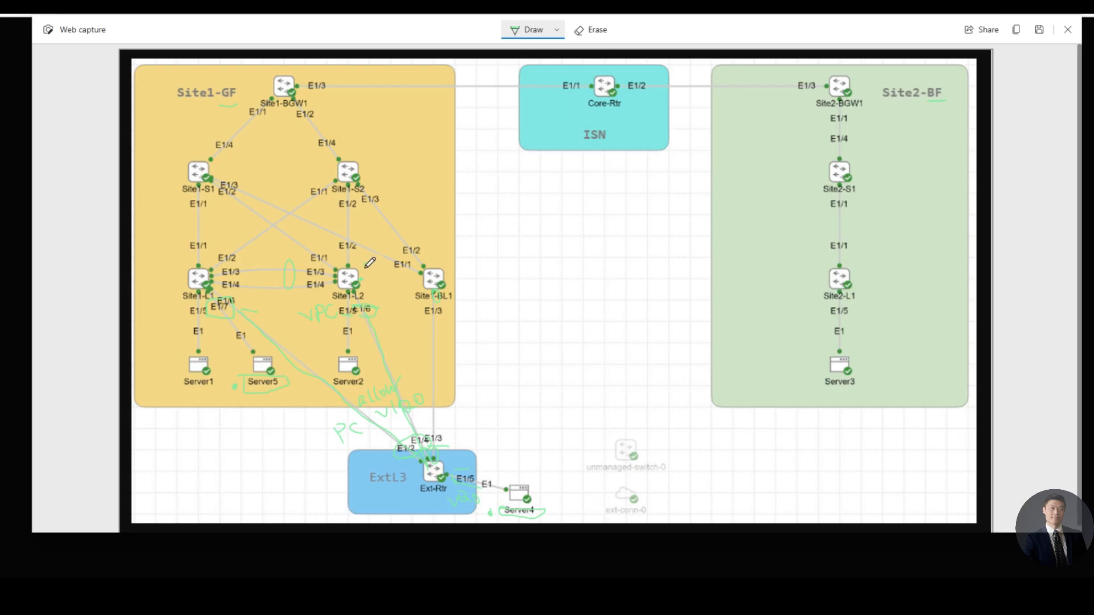
- Switch to the topology capture and draw pen marks beside Site1-L2
{"action": "left_click_drag", "start_coordinate": [366, 262], "coordinate": [363, 273]}
{"action": "mouse_move", "coordinate": [376, 263]}
{"action": "left_mouse_down"}
{"action": "mouse_move", "coordinate": [399, 267]}
{"action": "mouse_move", "coordinate": [383, 283]}
{"action": "mouse_move", "coordinate": [403, 284]}
{"action": "mouse_move", "coordinate": [399, 296]}
{"action": "left_mouse_up"}
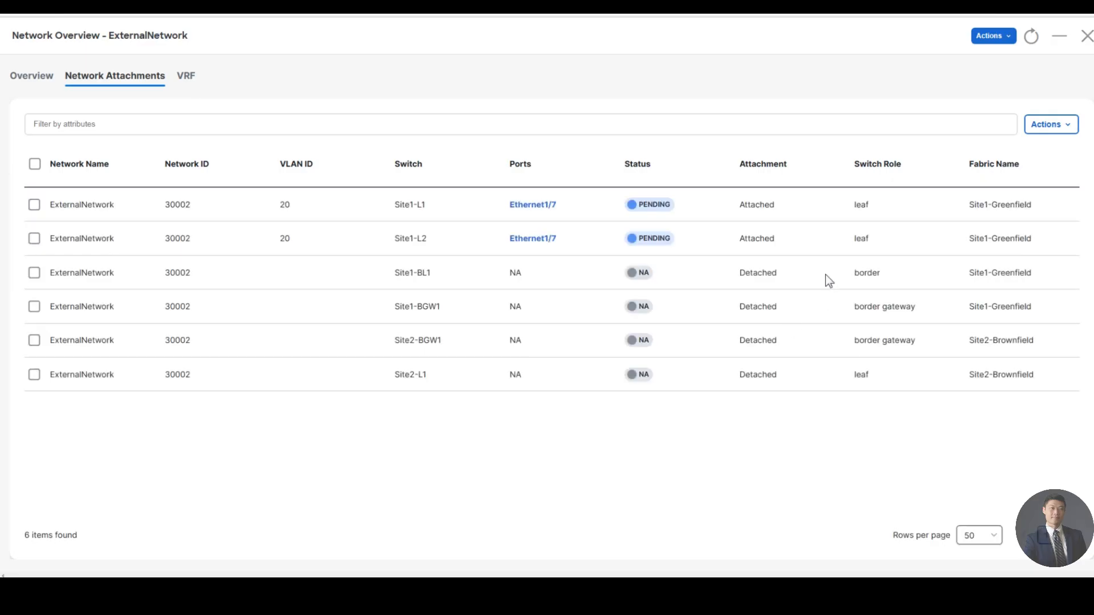
- Deploy the pending ExternalNetwork configuration to Site1-L1 and Site1-L2, then close the deployment view
{"action": "left_click", "coordinate": [993, 41]}
{"action": "left_click", "coordinate": [890, 106]}
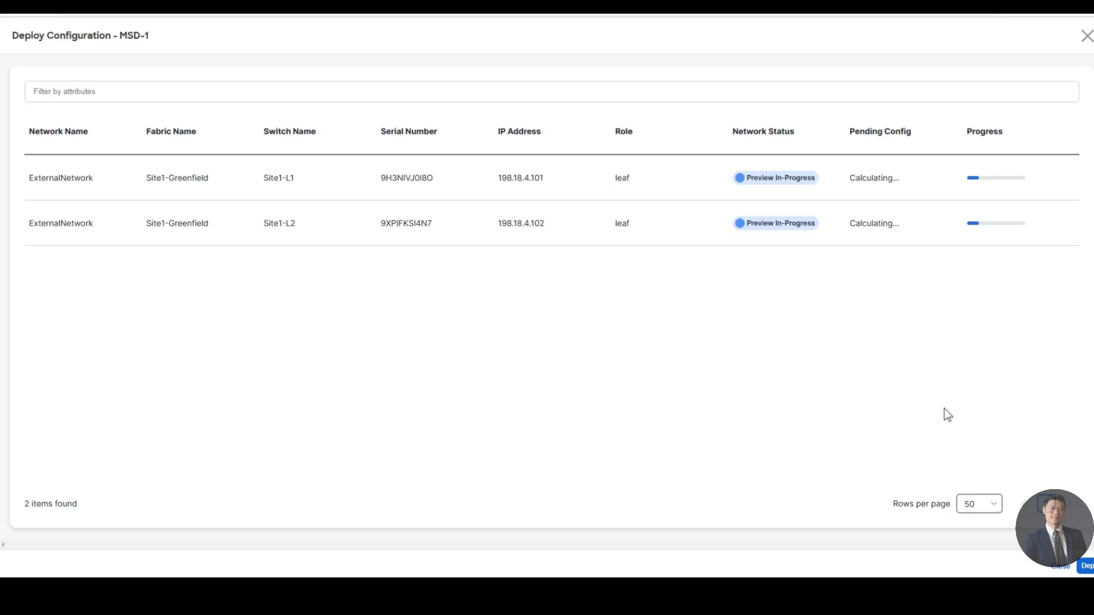
{"action": "left_click", "coordinate": [1084, 567]}
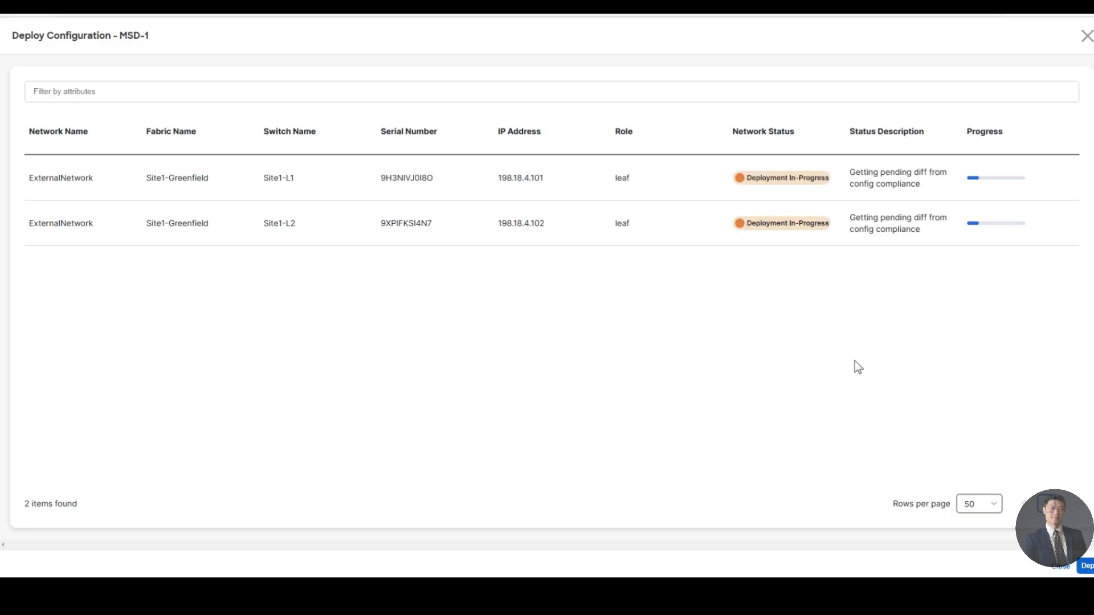
{"action": "left_click", "coordinate": [1086, 37]}
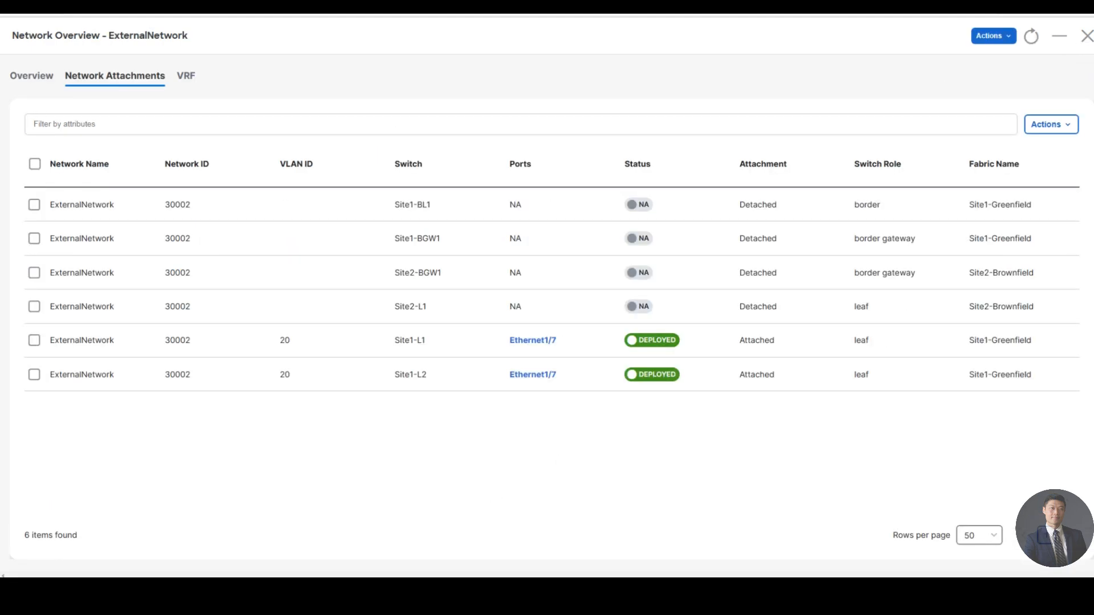
- Switch to the terminal sessions and display the MAC address table on Site1-L1 with show mac address-table
{"action": "key", "text": "alt+Tab"}
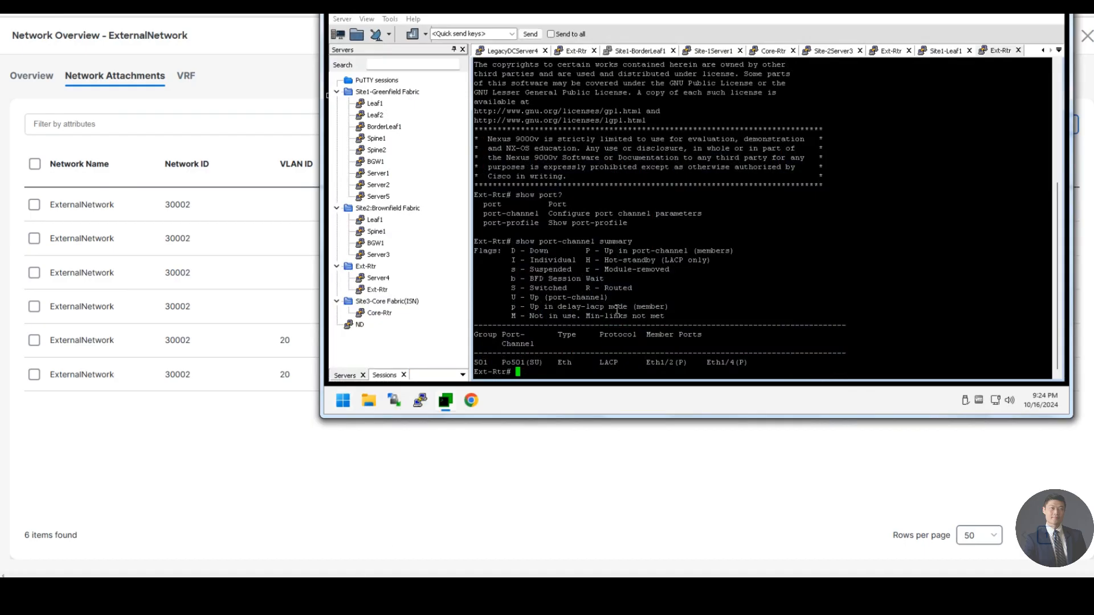
{"action": "left_click", "coordinate": [947, 52]}
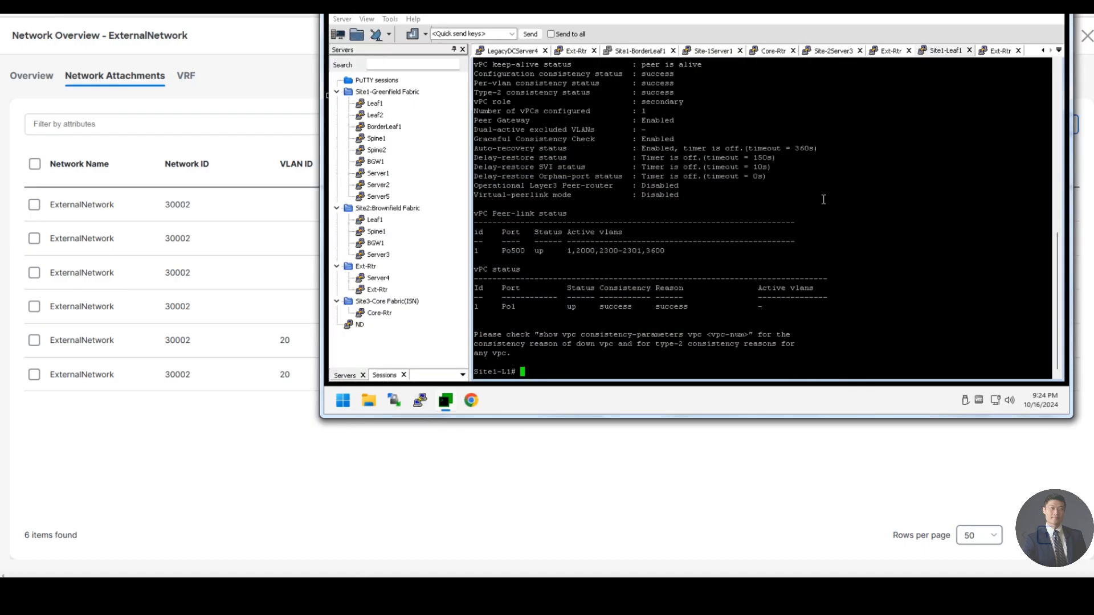
{"action": "key", "text": "Return"}
{"action": "key", "text": "Return"}
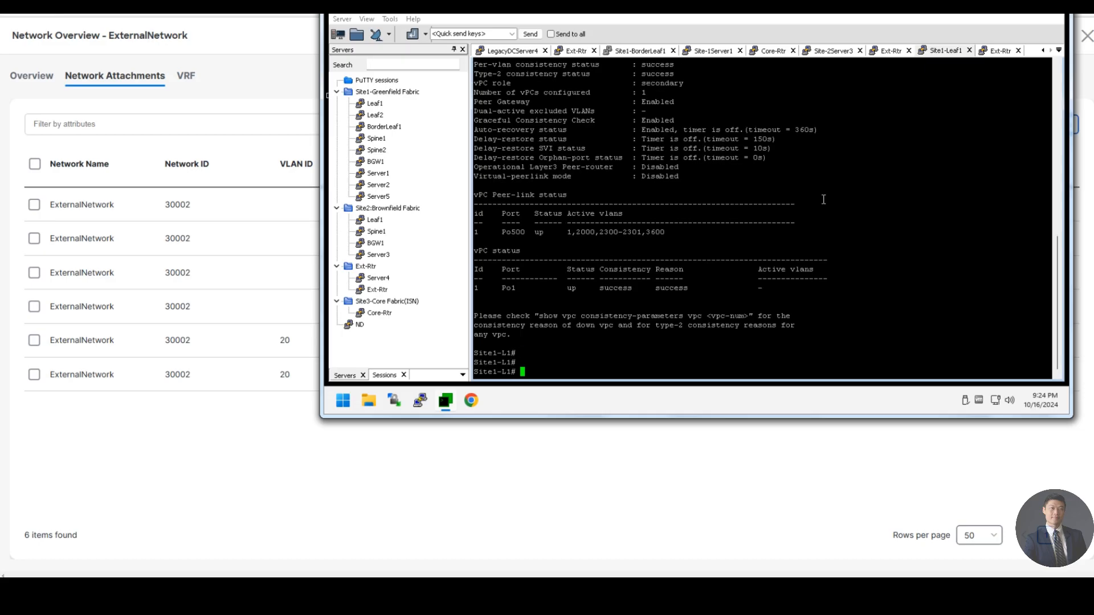
{"action": "type", "text": "show mac add"}
{"action": "key", "text": "Tab"}
{"action": "key", "text": "Return"}
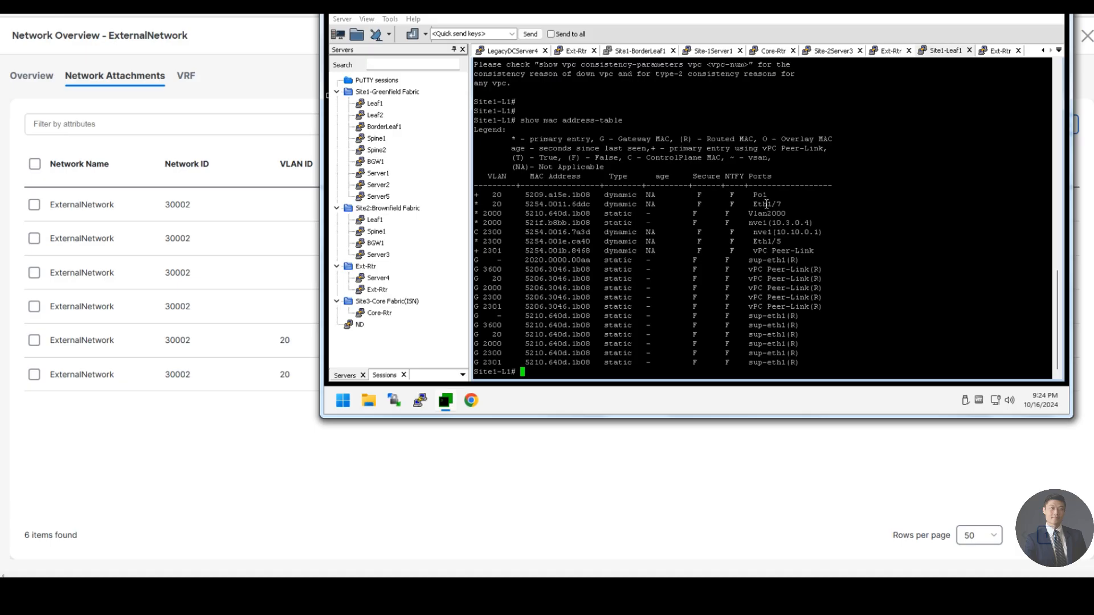
- Highlight the VLAN 20 entry on Eth1/7 in the table and copy its MAC address
{"action": "triple_click", "coordinate": [741, 205]}
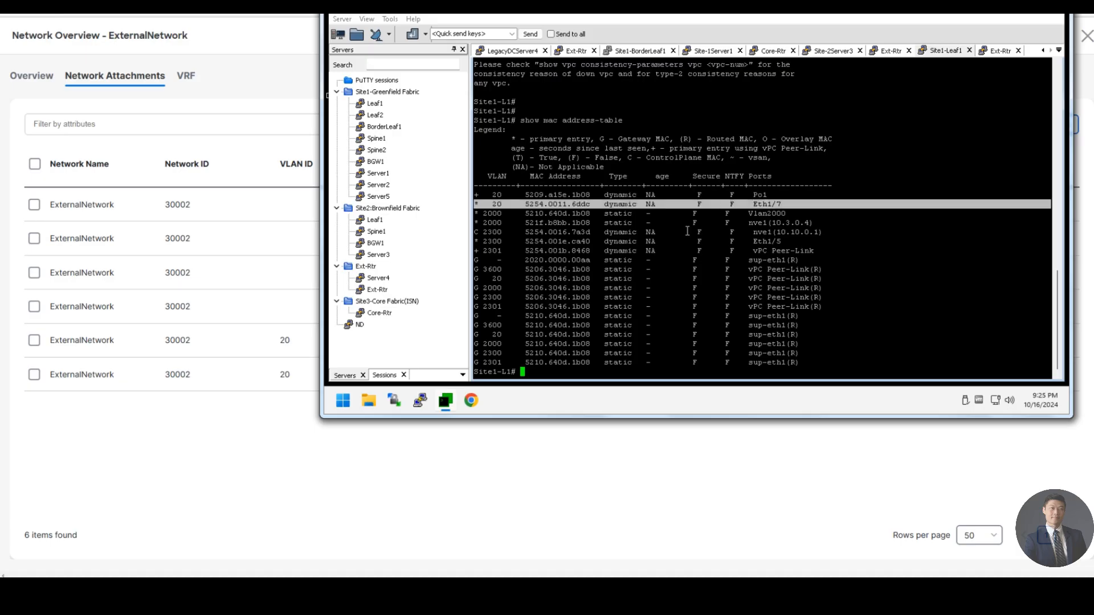
{"action": "double_click", "coordinate": [565, 206]}
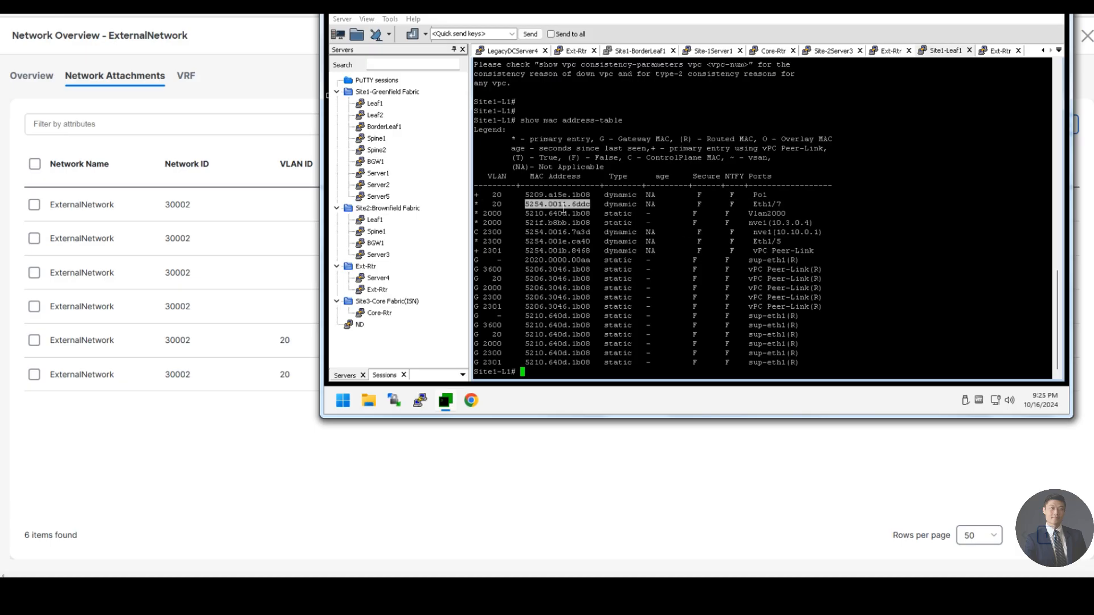
{"action": "right_click", "coordinate": [565, 208]}
- Connect to Server5, accepting its new host key, run ifconfig and paste the copied MAC address at the prompt
{"action": "double_click", "coordinate": [385, 197]}
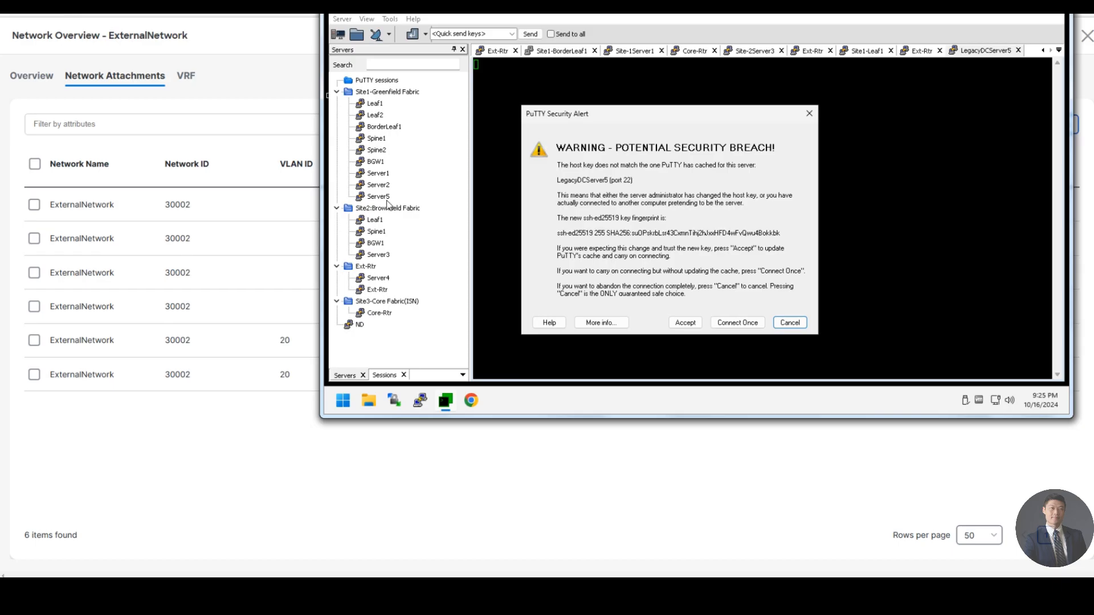
{"action": "left_click", "coordinate": [684, 323]}
{"action": "type", "text": "ifconfig"}
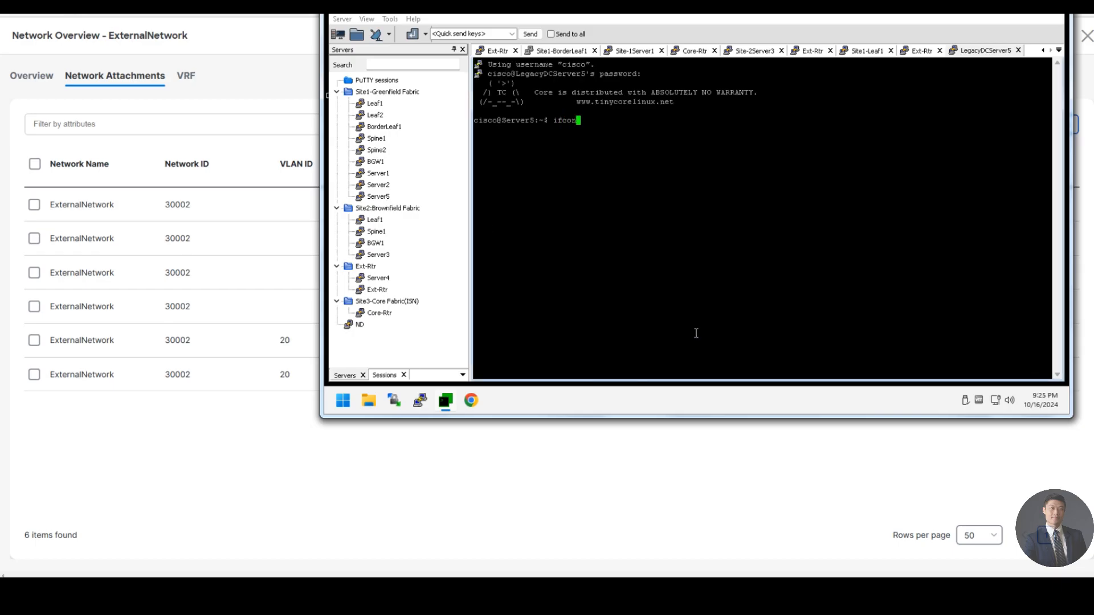
{"action": "key", "text": "Return"}
{"action": "right_click", "coordinate": [699, 334]}
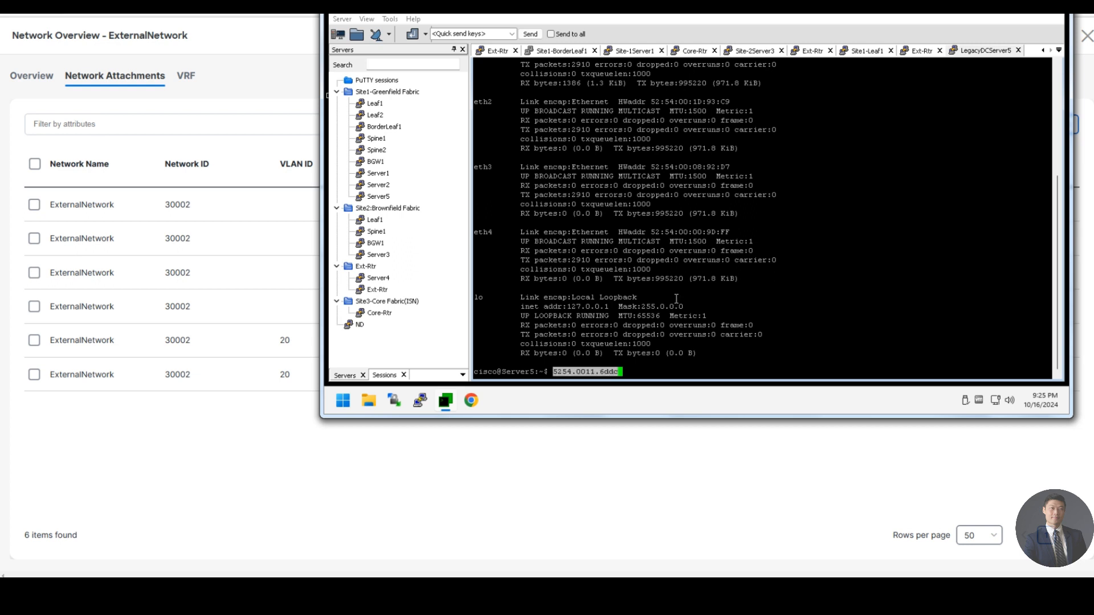
- Compare Server5's eth1 hardware address with the pasted MAC address, then return to an empty prompt
{"action": "scroll", "coordinate": [675, 299], "scroll_direction": "up", "scroll_amount": 6}
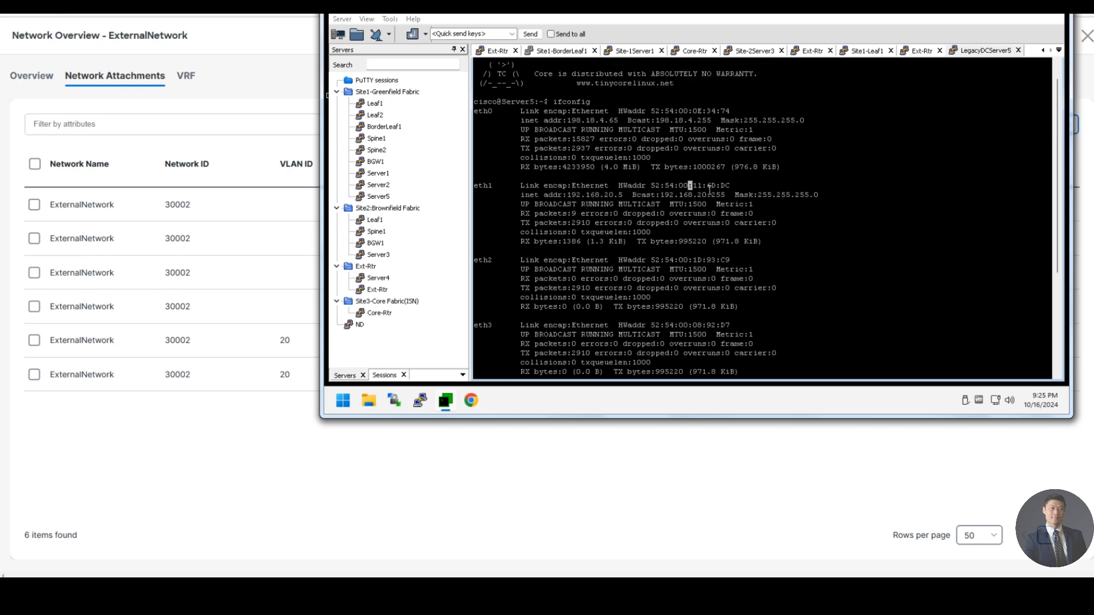
{"action": "left_click_drag", "start_coordinate": [736, 186], "coordinate": [642, 185]}
{"action": "type", "text": "5254.0011.6ddc"}
{"action": "key", "text": "Return"}
{"action": "key", "text": "Return"}
{"action": "key", "text": "Return"}
{"action": "key", "text": "Return"}
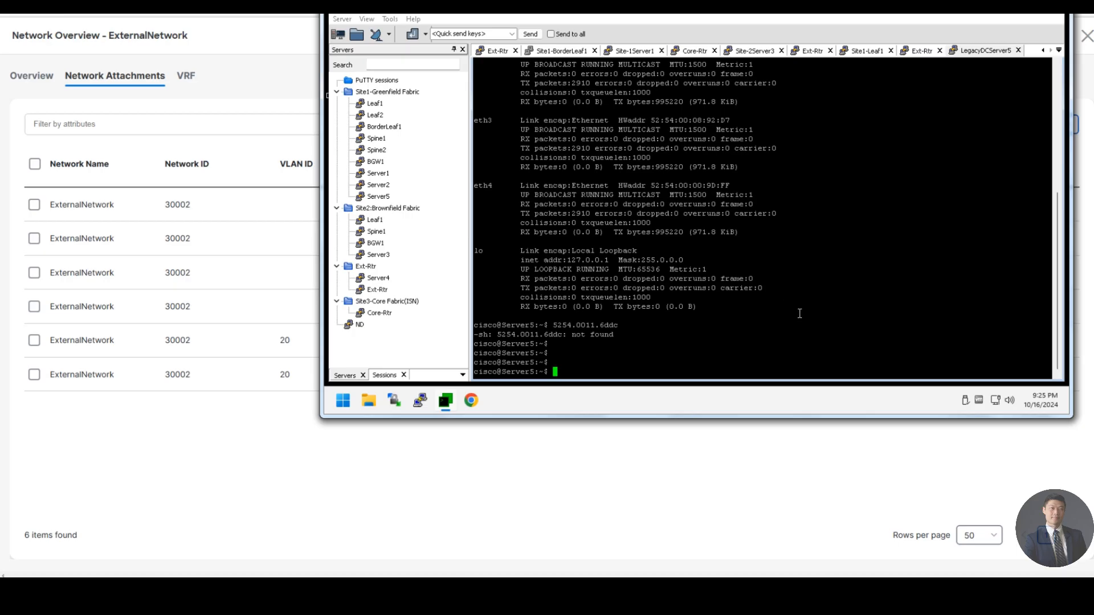
- Ping 192.168.20.1 from Server5 and stop the ping after several replies
{"action": "type", "text": "ping 192.168.20.1"}
{"action": "key", "text": "Return"}
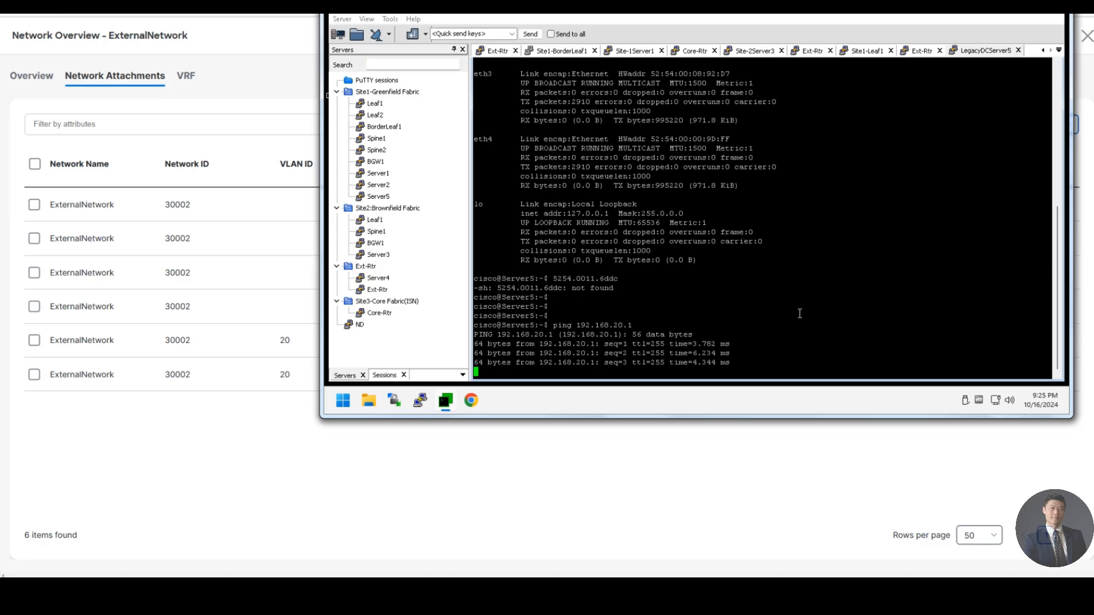
{"action": "key", "text": "ctrl+c"}
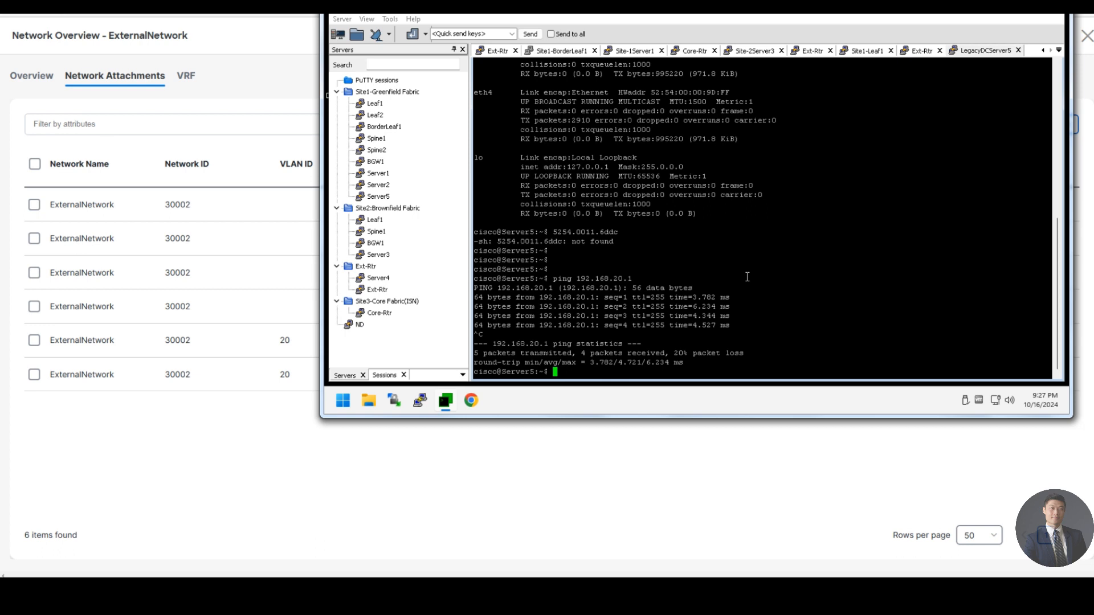
- Shut down the VLAN 20 interface on Ext-Rtr from configuration mode
{"action": "left_click", "coordinate": [818, 53]}
{"action": "key", "text": "Return"}
{"action": "key", "text": "Return"}
{"action": "key", "text": "Return"}
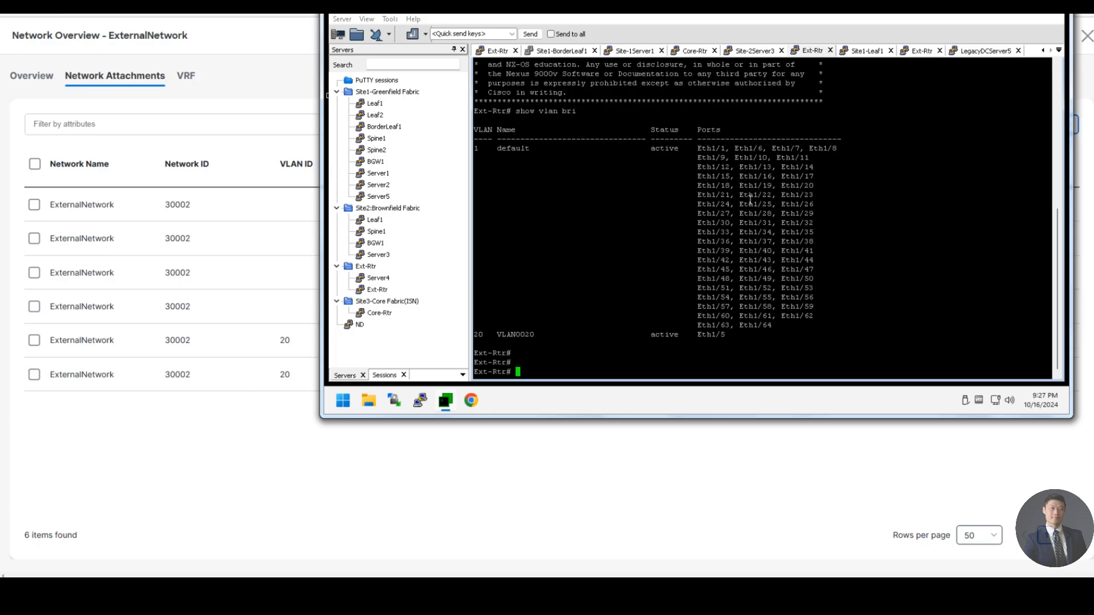
{"action": "type", "text": "conf t"}
{"action": "key", "text": "Return"}
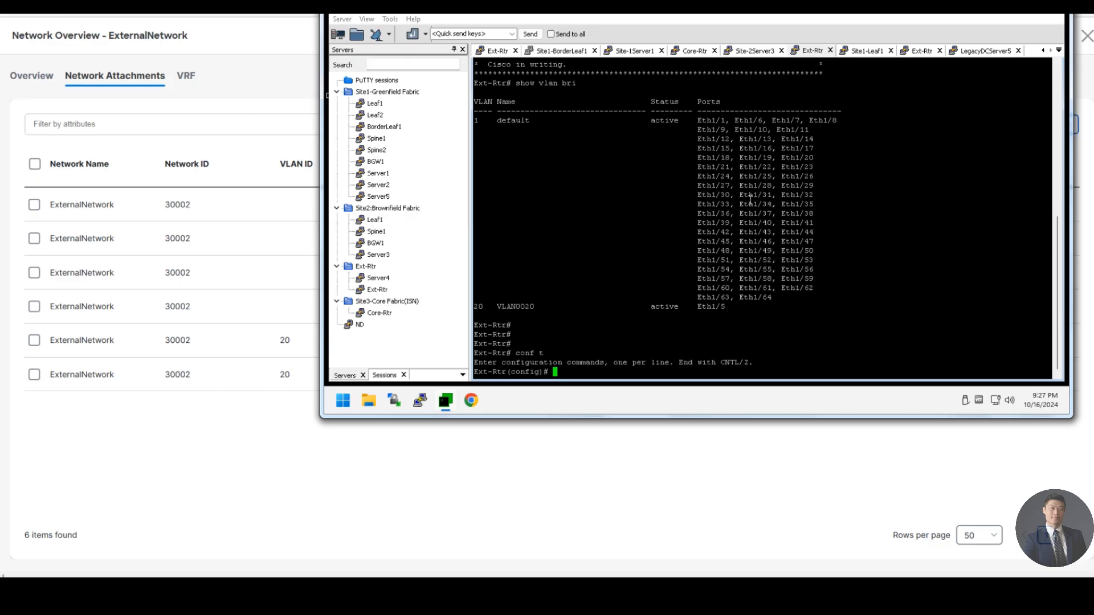
{"action": "type", "text": "int vlan 20"}
{"action": "key", "text": "Return"}
{"action": "type", "text": "shut"}
{"action": "key", "text": "Return"}
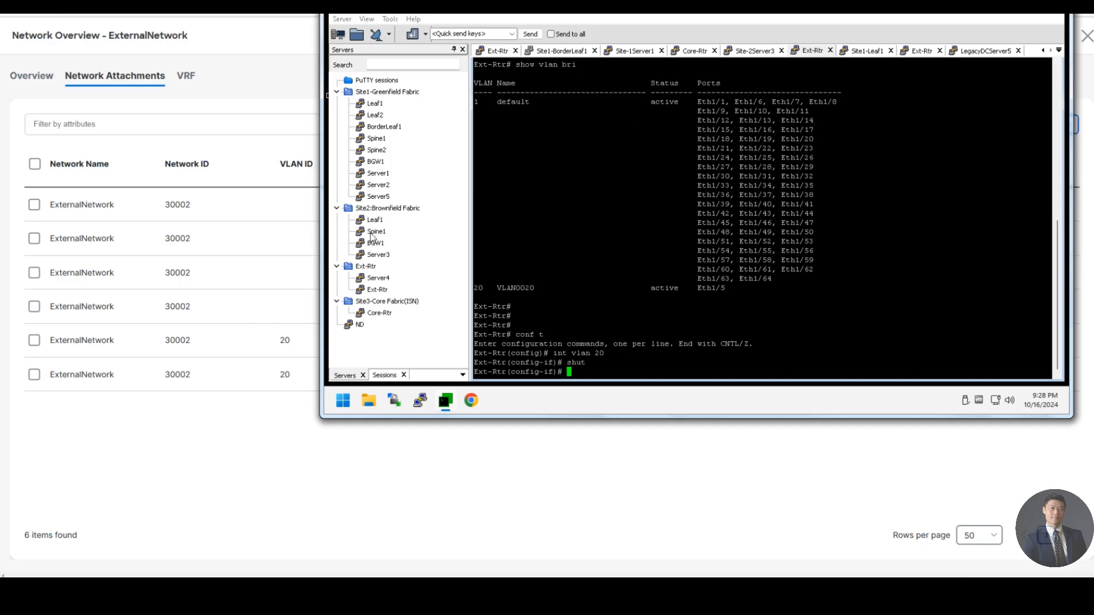
- Open a new session to Server5 and start a continuous ping to 192.168.20.1
{"action": "double_click", "coordinate": [379, 196]}
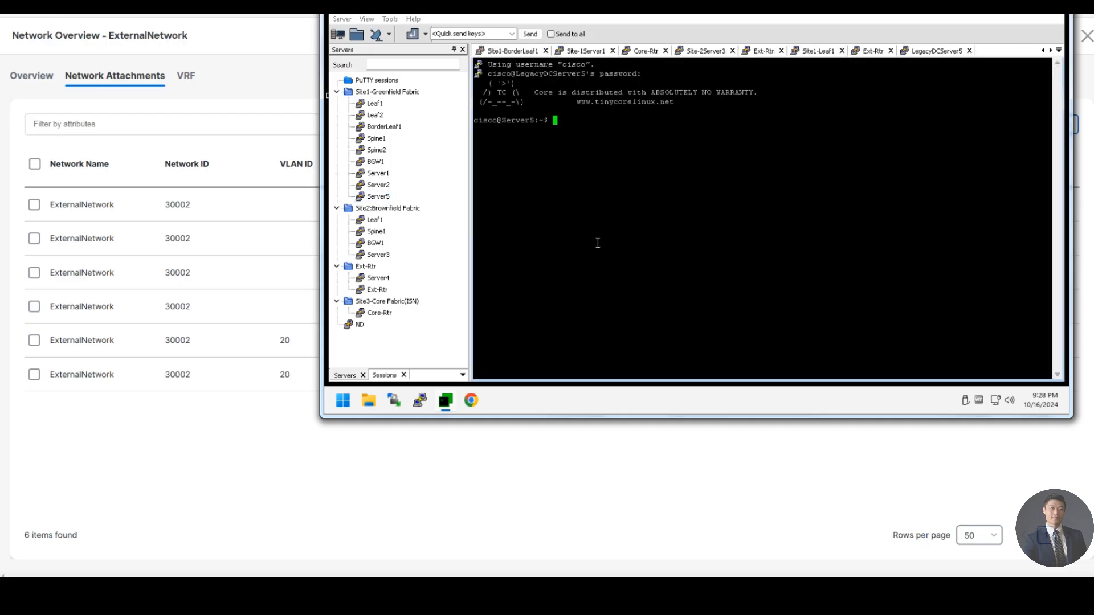
{"action": "type", "text": "ping 192.168.20.1"}
{"action": "key", "text": "Return"}
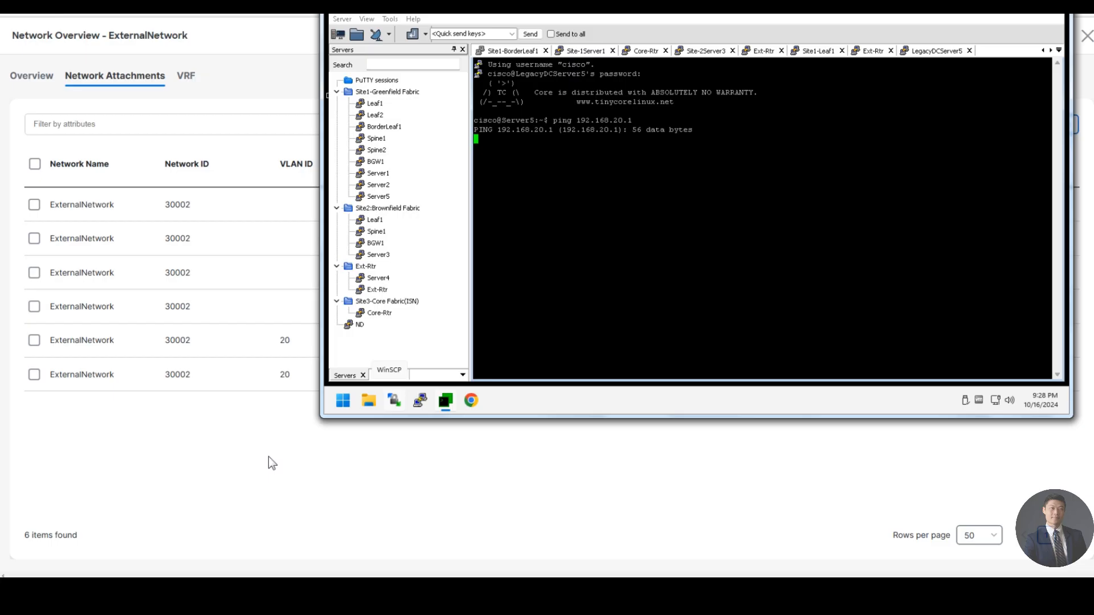
- Switch to the Nexus Dashboard fabric controller, leave the network attachments and review ExternalNetwork's overview from MSD-1's network list
{"action": "left_click", "coordinate": [193, 443]}
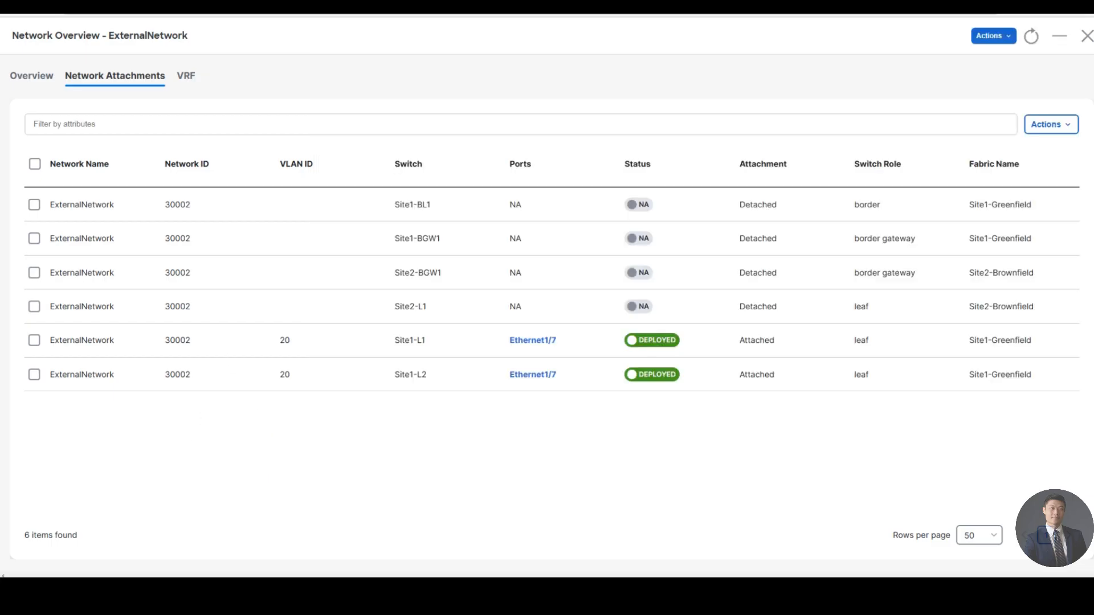
{"action": "left_click", "coordinate": [1087, 37]}
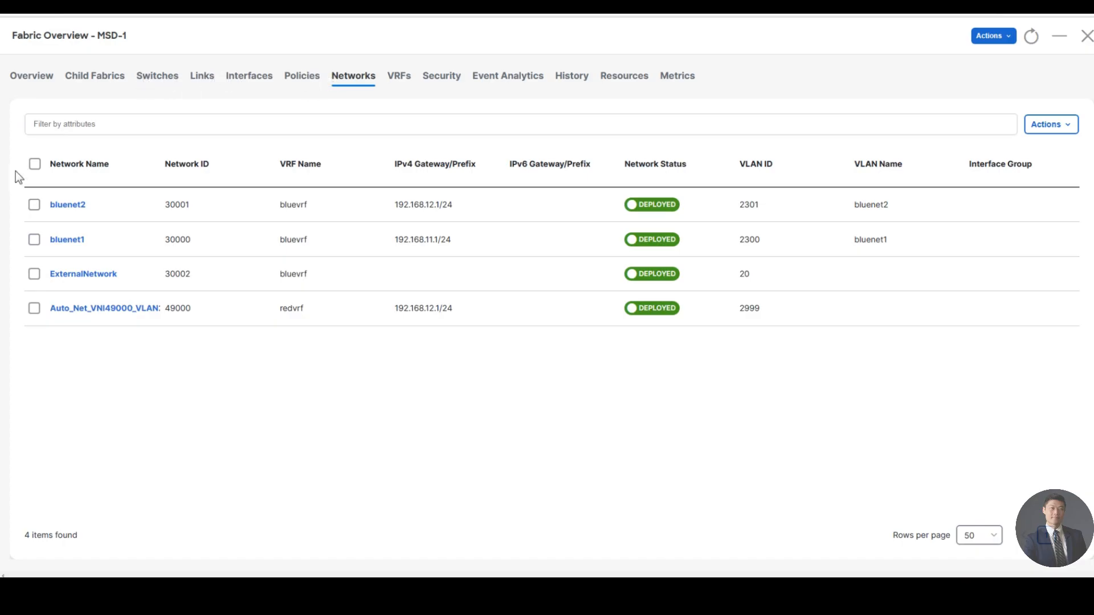
{"action": "left_click", "coordinate": [69, 275]}
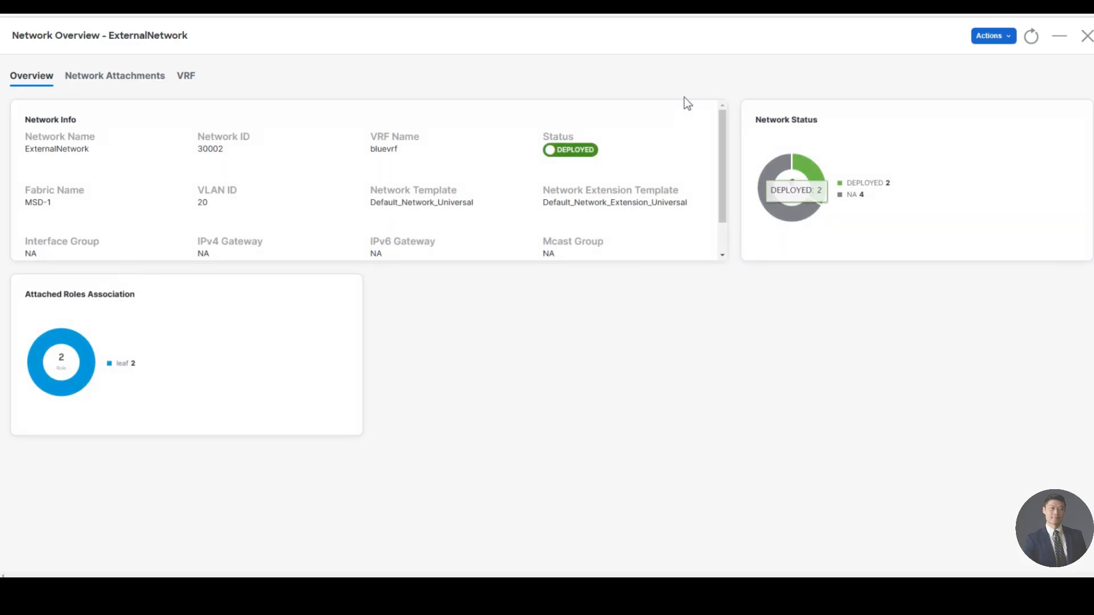
{"action": "left_click", "coordinate": [1086, 38]}
- Edit ExternalNetwork in MSD-1, set its IPv4 gateway to 192.168.20.1/24 and save the network
{"action": "left_click", "coordinate": [35, 274]}
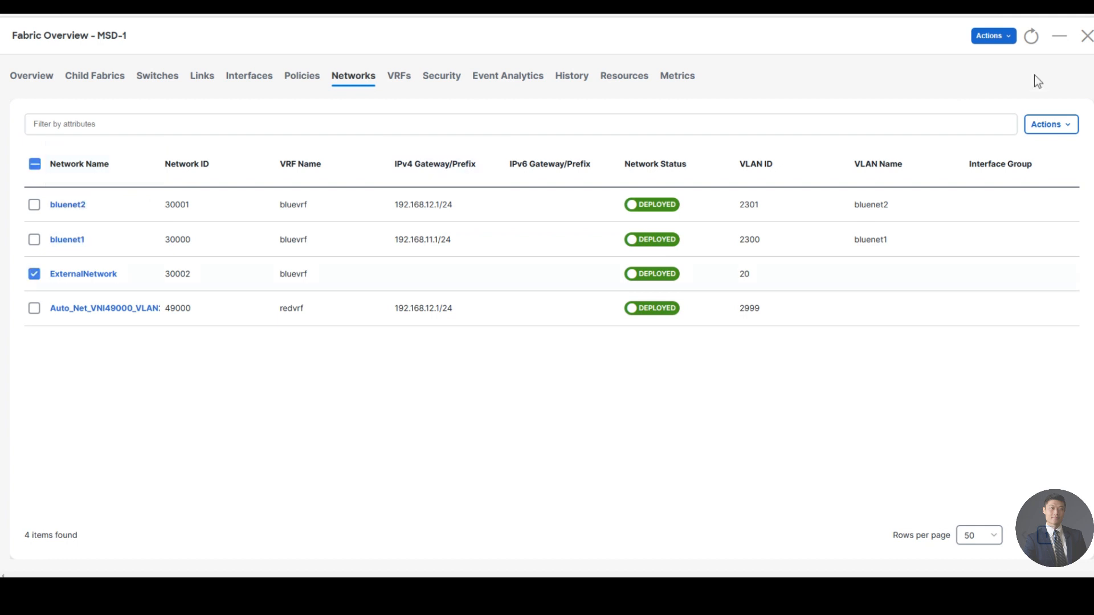
{"action": "left_click", "coordinate": [1051, 124]}
{"action": "left_click", "coordinate": [981, 170]}
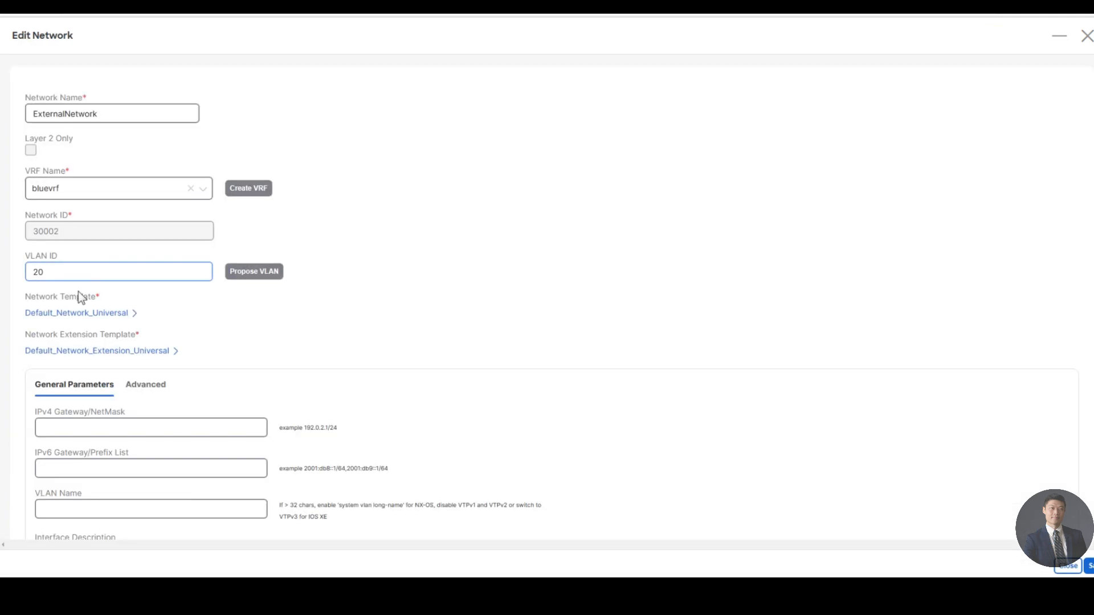
{"action": "left_click", "coordinate": [171, 427]}
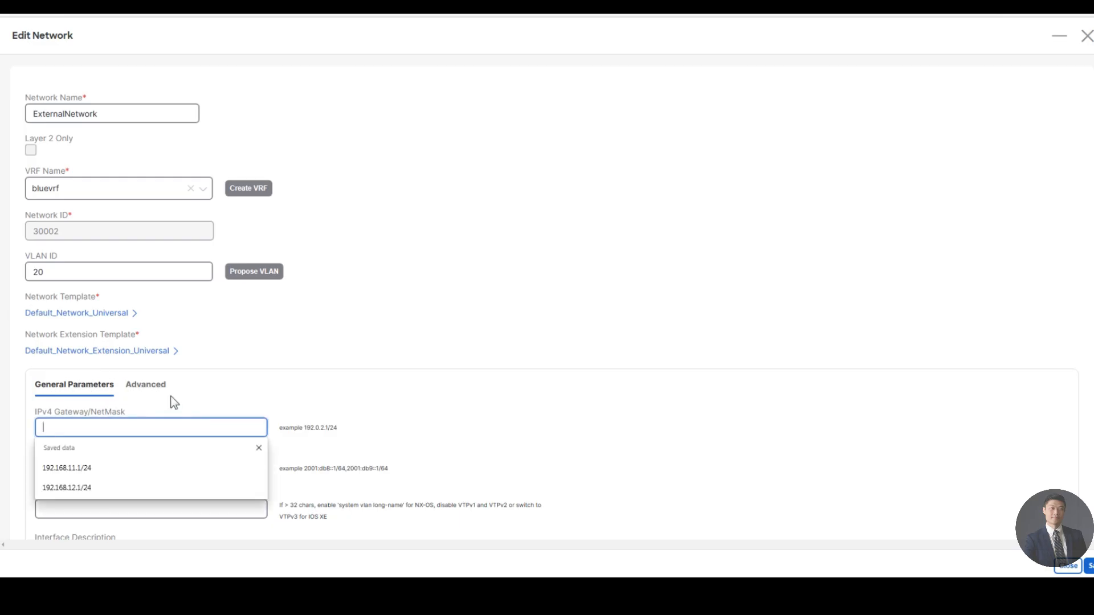
{"action": "type", "text": "192.168"}
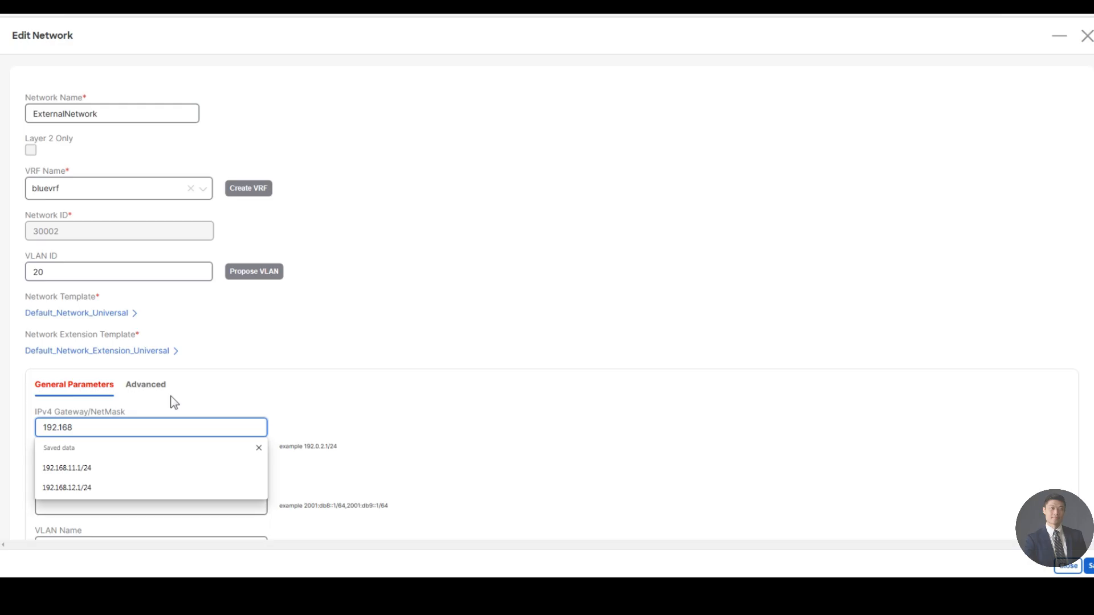
{"action": "type", "text": ".20.1/24"}
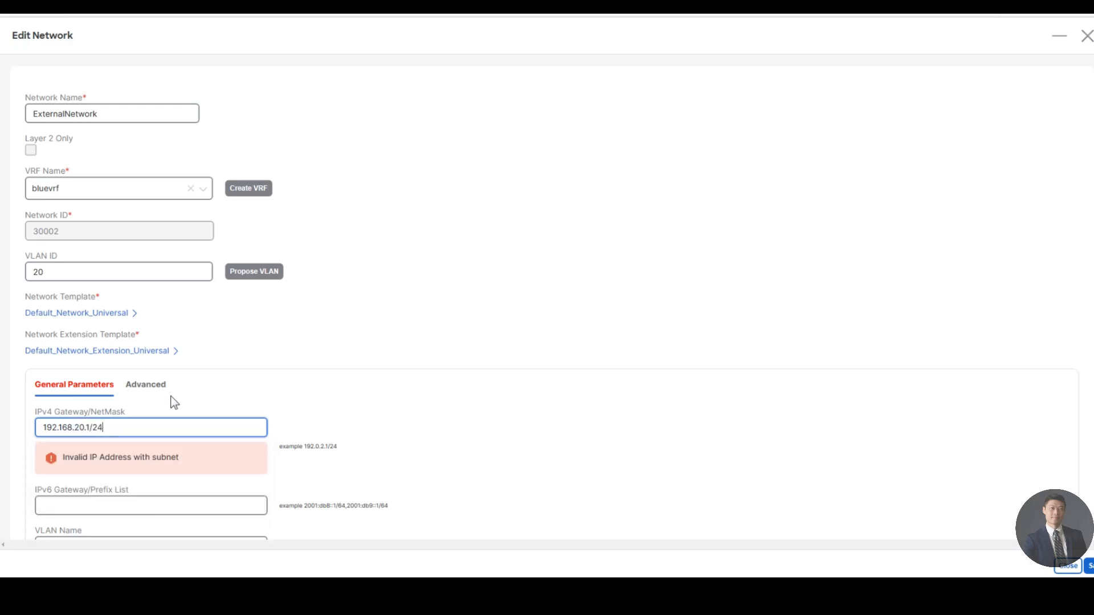
{"action": "left_click", "coordinate": [297, 395]}
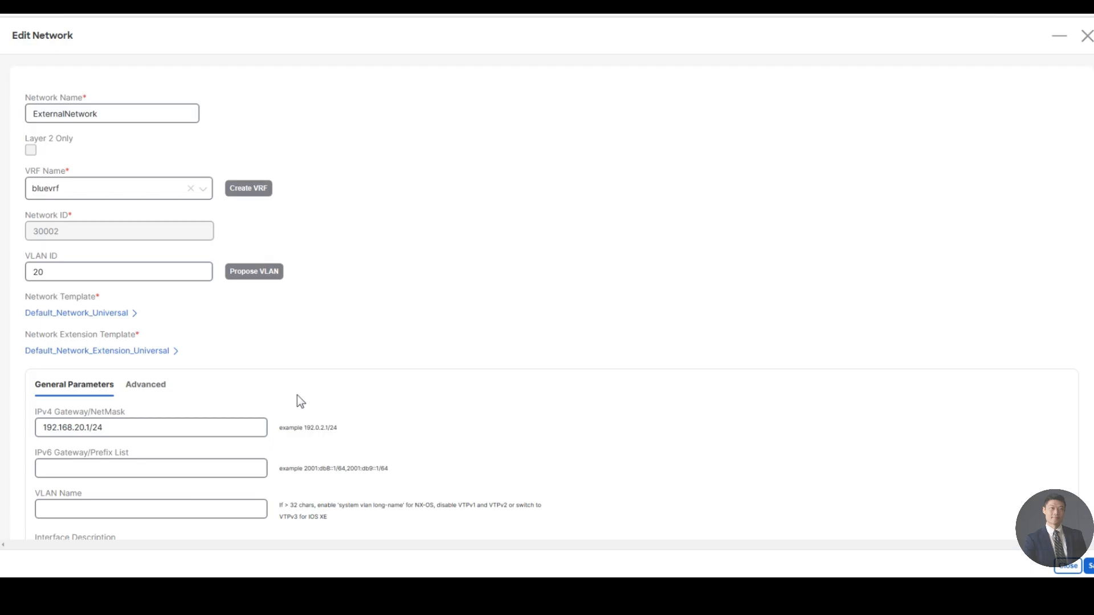
{"action": "scroll", "coordinate": [296, 395], "scroll_direction": "down", "scroll_amount": 1}
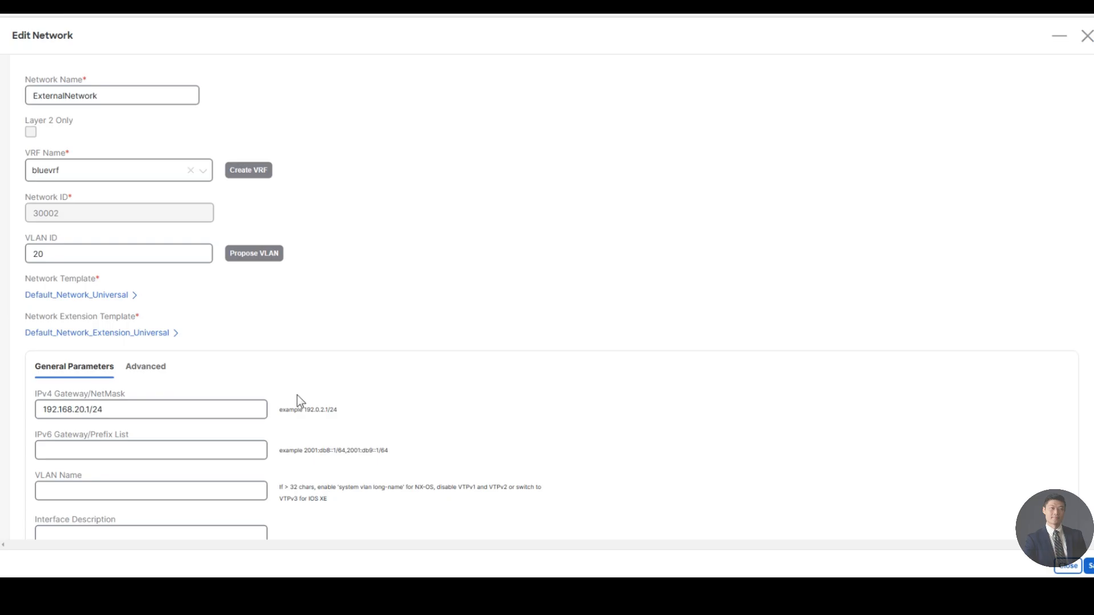
{"action": "scroll", "coordinate": [297, 396], "scroll_direction": "down", "scroll_amount": 2}
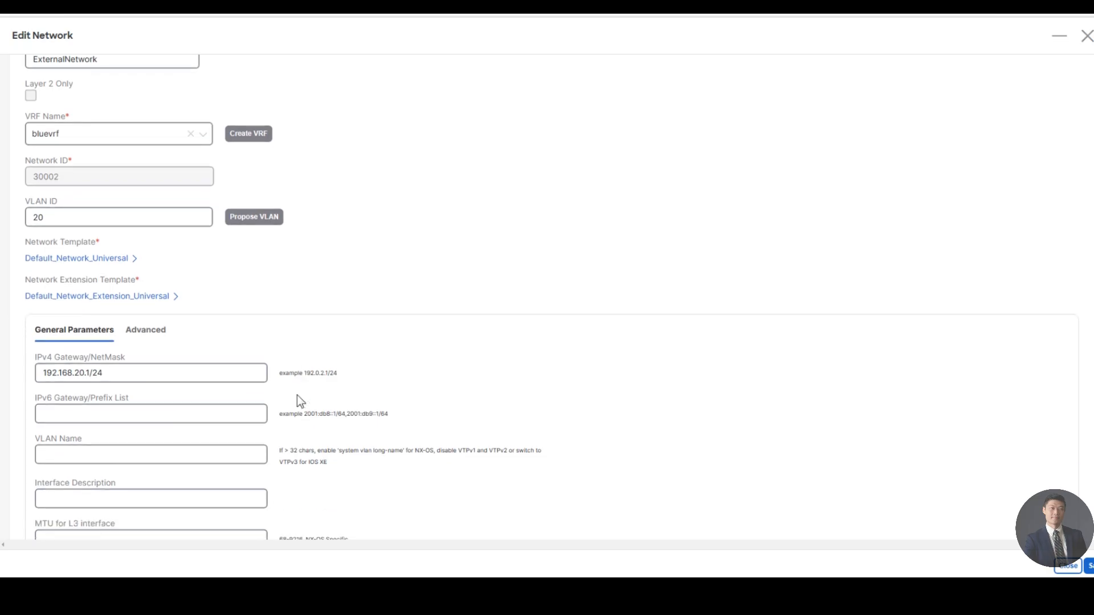
{"action": "scroll", "coordinate": [600, 483], "scroll_direction": "down", "scroll_amount": 5}
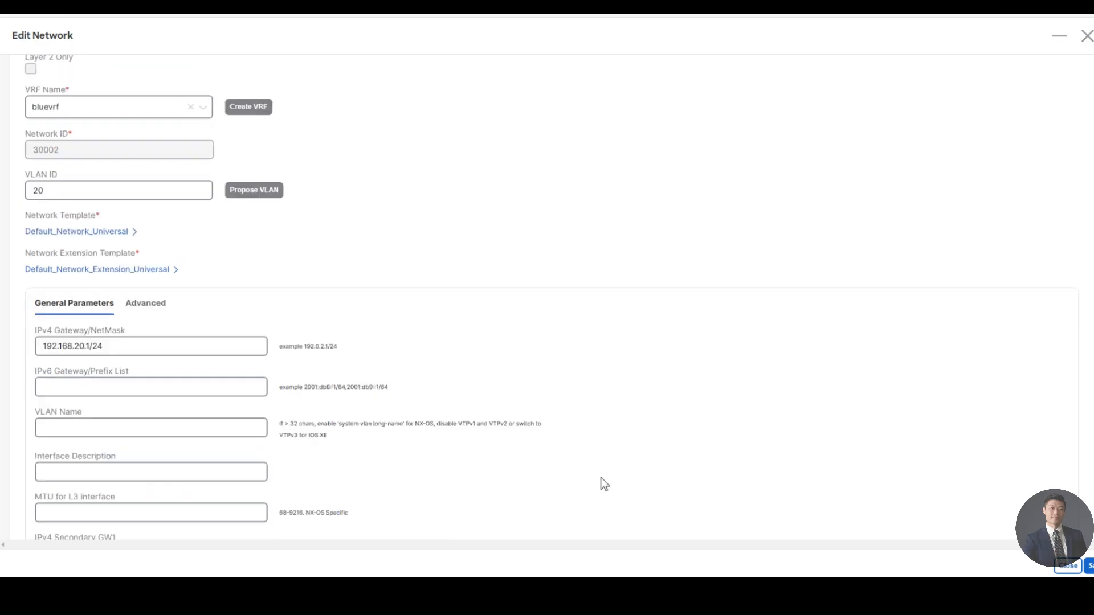
{"action": "left_click", "coordinate": [1088, 566]}
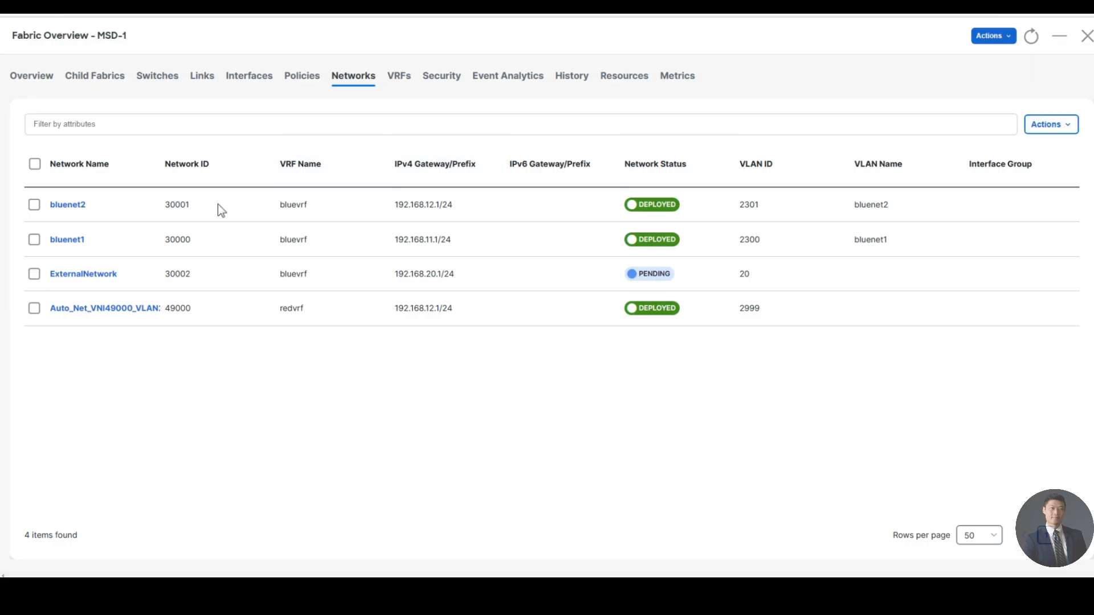
- Deploy ExternalNetwork's pending gateway configuration to Site1-L1 and Site1-L2
{"action": "left_click", "coordinate": [34, 274]}
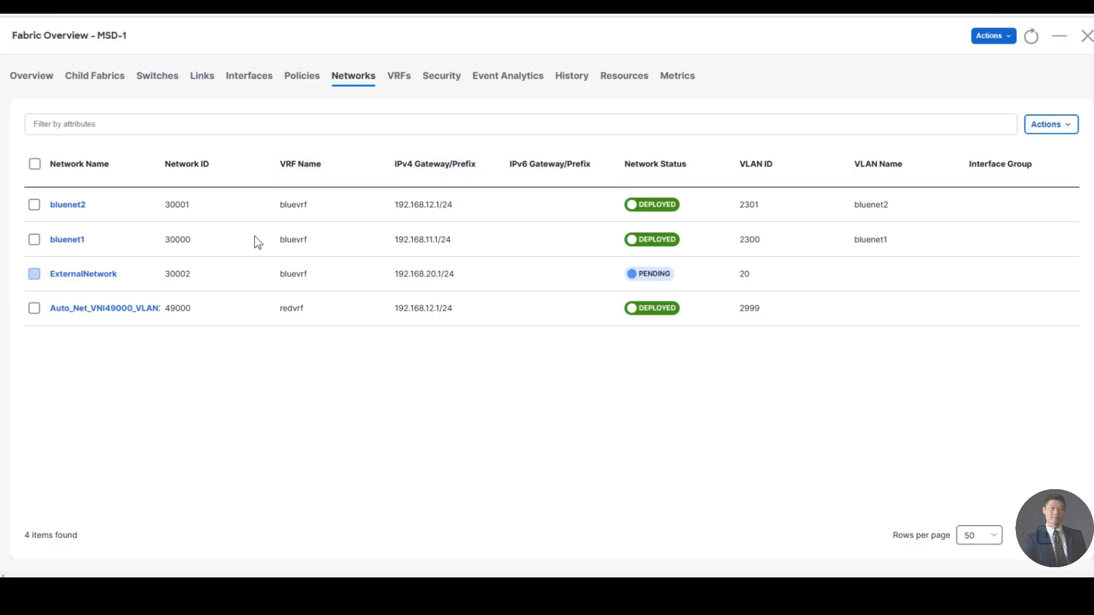
{"action": "left_click", "coordinate": [1065, 124]}
{"action": "left_click", "coordinate": [975, 228]}
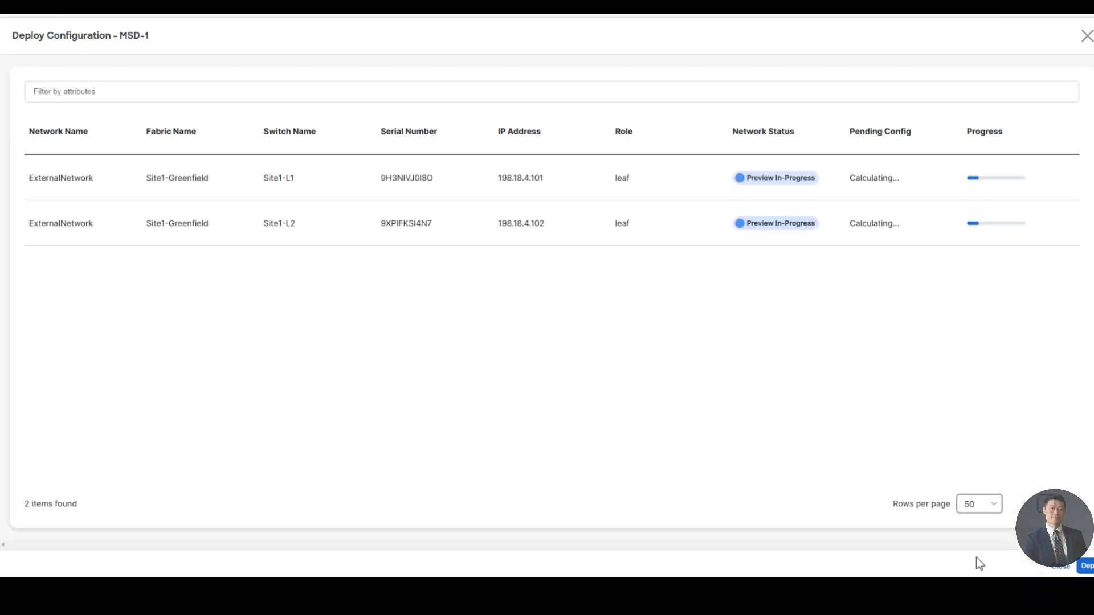
{"action": "left_click", "coordinate": [1086, 568]}
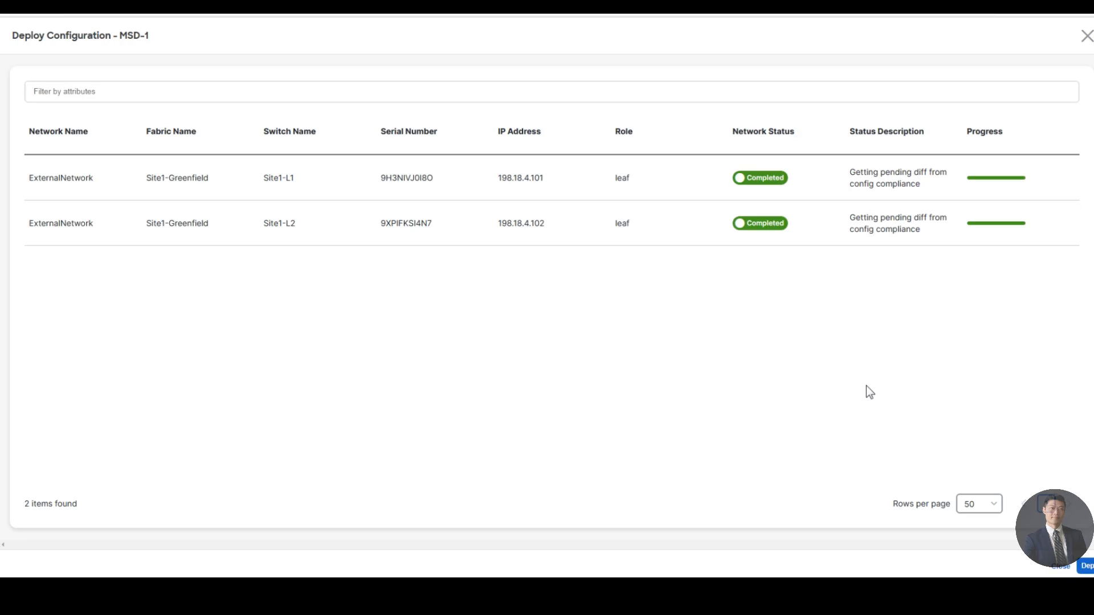
- Switch to the Server5 terminal session and check the running ping for replies from 192.168.20.1
{"action": "key", "text": "alt+Tab"}
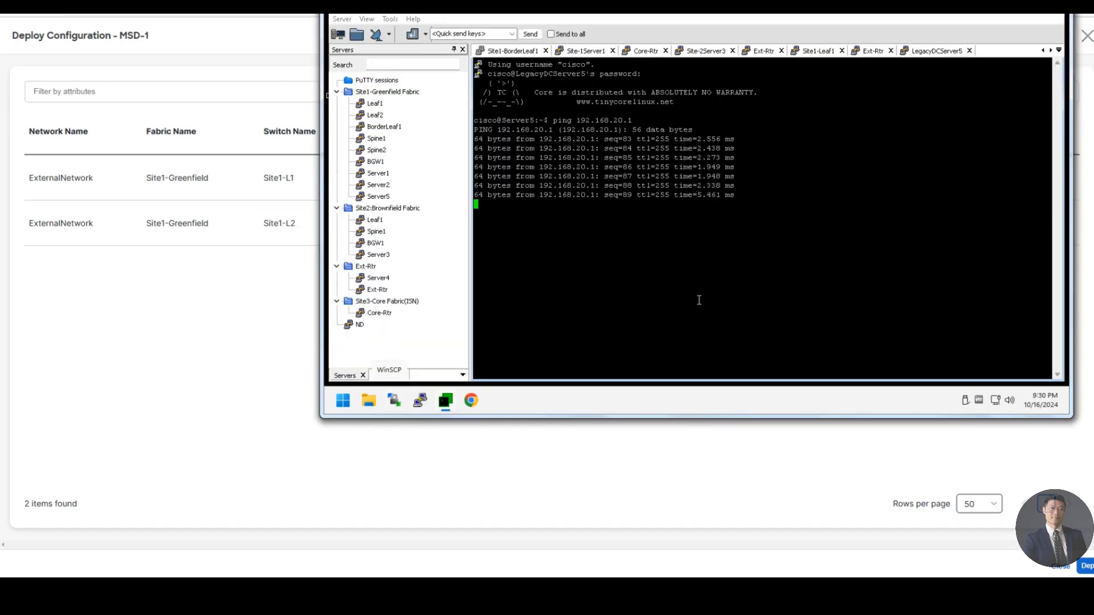
{"action": "left_click_drag", "start_coordinate": [550, 129], "coordinate": [715, 217]}
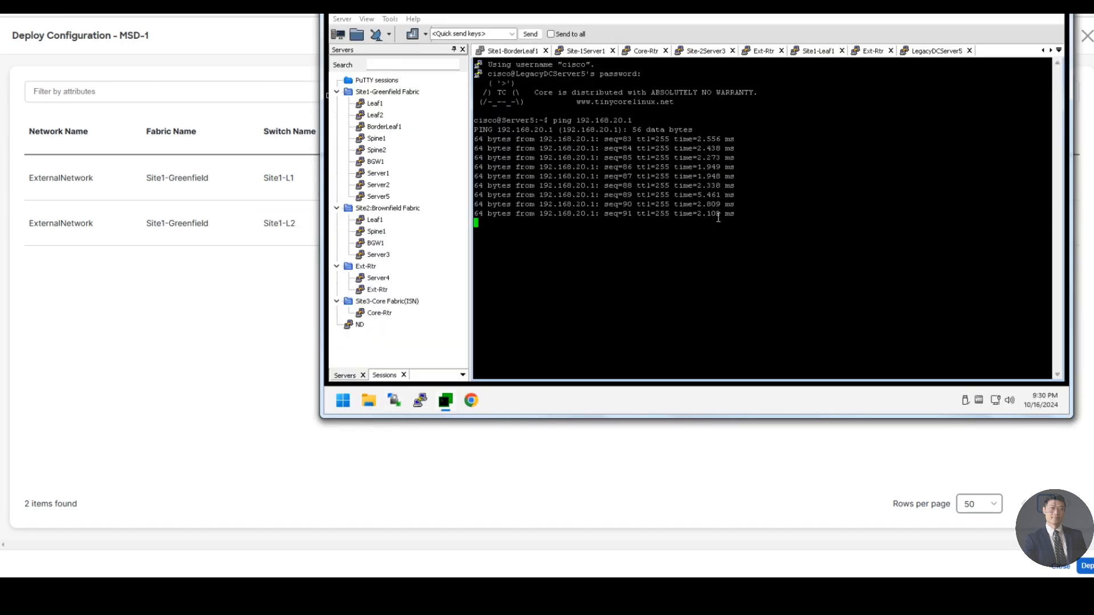